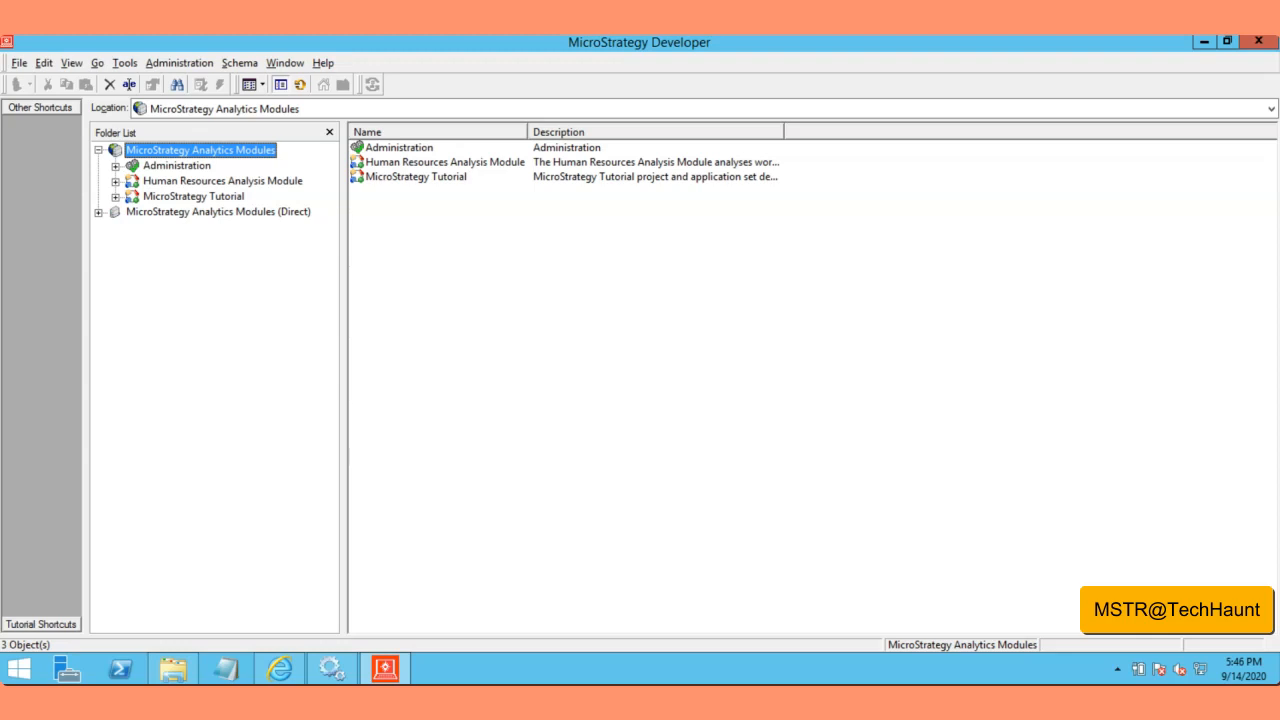
Step: Open the Human Resources Analysis Module under the MicroStrategy Analytics Modules root in the Folder List
{"action": "left_click", "coordinate": [588, 385]}
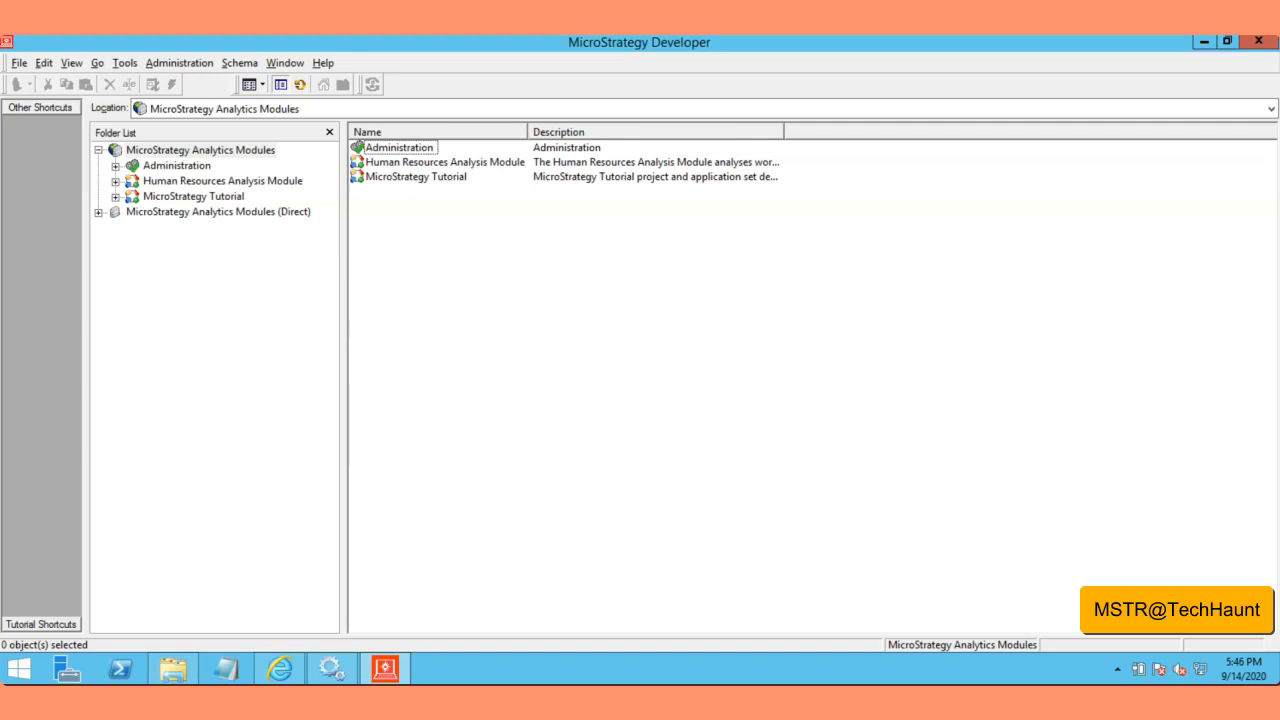
{"action": "left_click", "coordinate": [198, 151]}
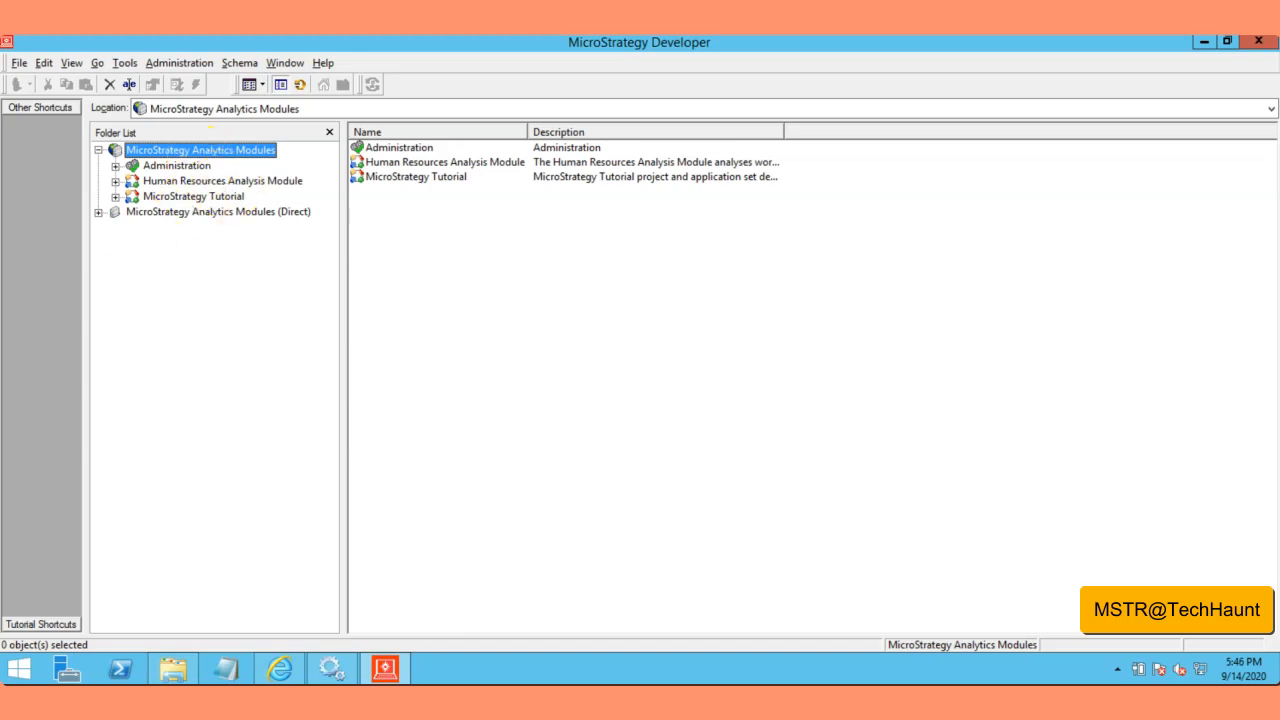
{"action": "left_click", "coordinate": [195, 181]}
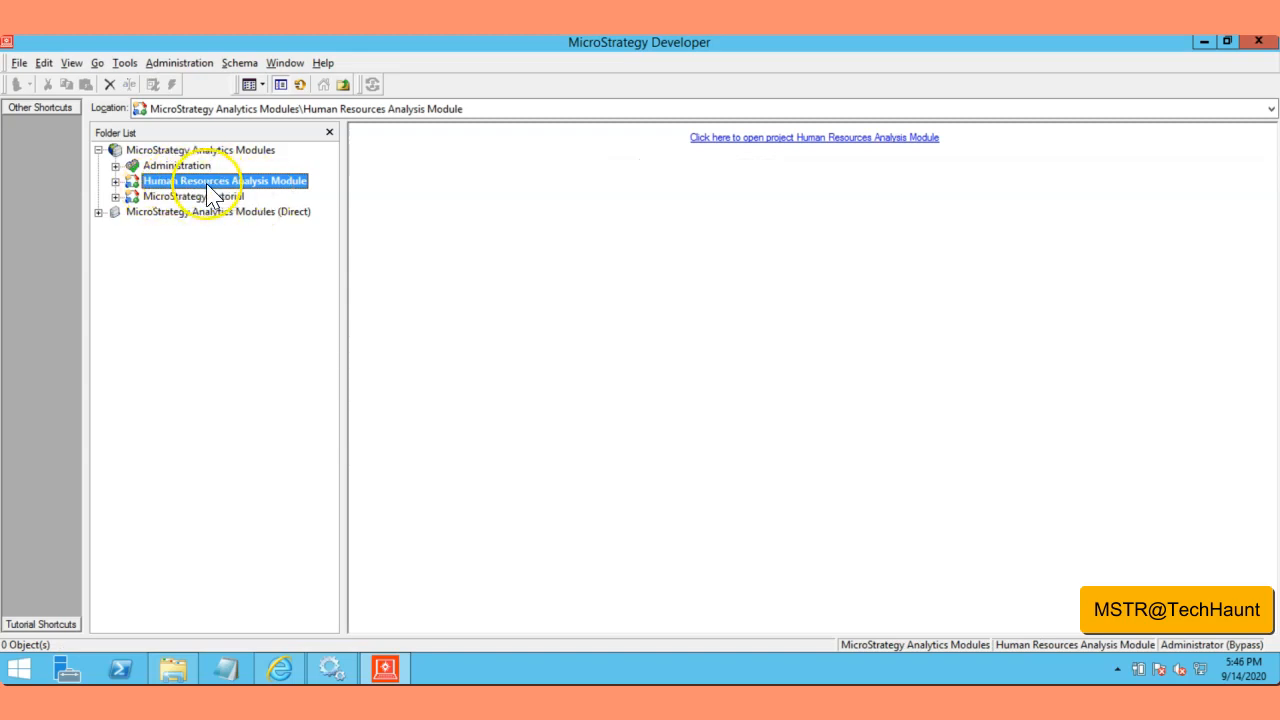
Step: List the 15 Public Objects folders of MicroStrategy Tutorial, then switch to a blank Notepad
{"action": "left_click", "coordinate": [115, 196]}
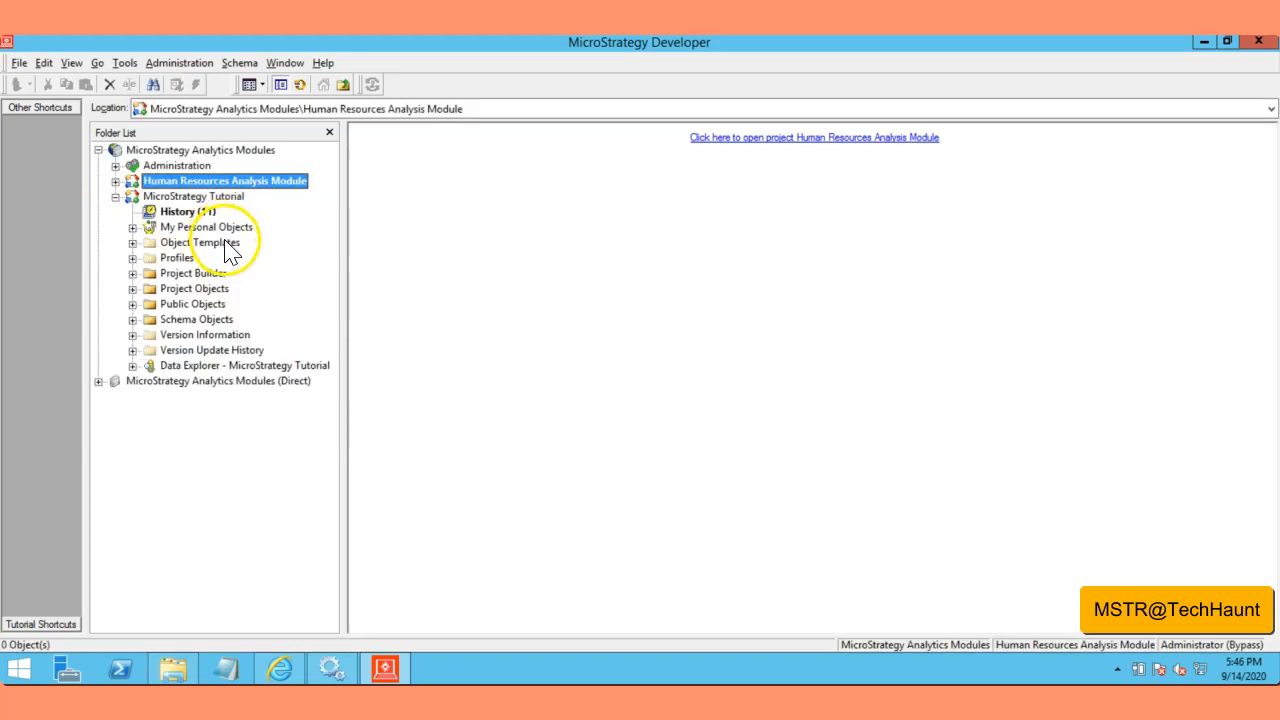
{"action": "left_click", "coordinate": [188, 320]}
{"action": "left_click", "coordinate": [186, 304]}
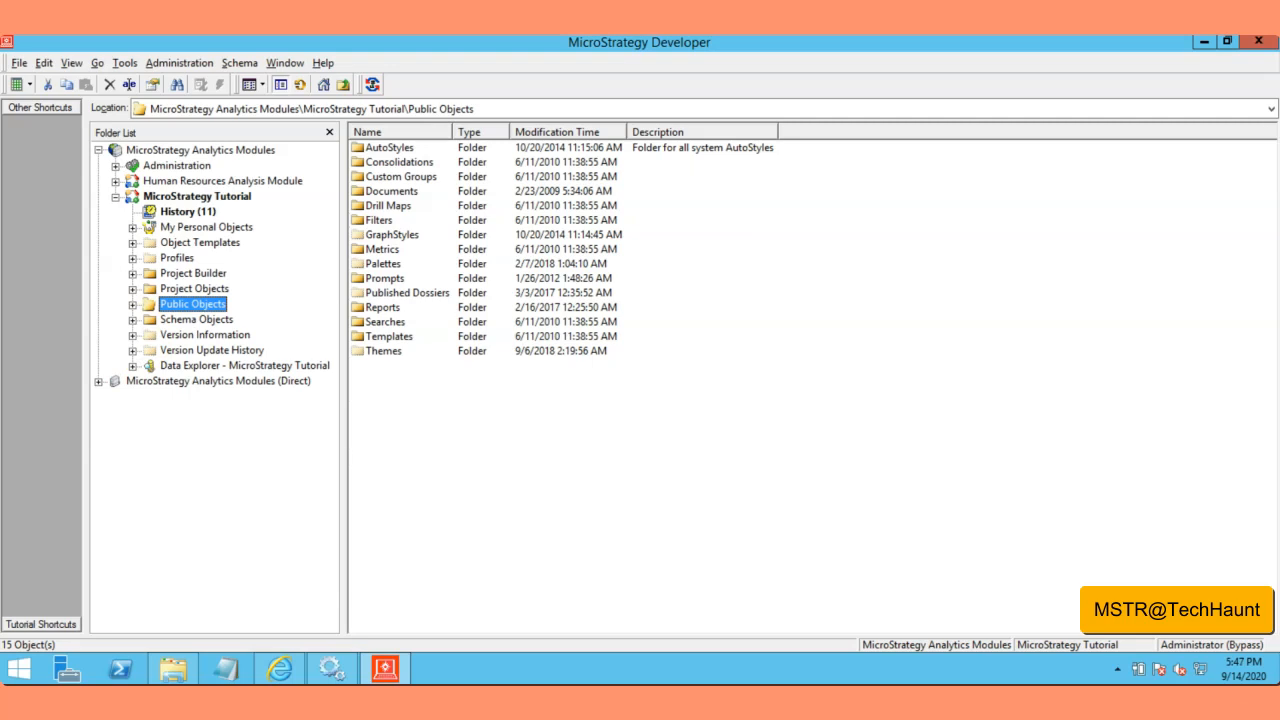
{"action": "left_click", "coordinate": [226, 668]}
Step: Write the Authentication, Privileges and Security Role notes as questions, one per line
{"action": "type", "text": "Authentication :- "}
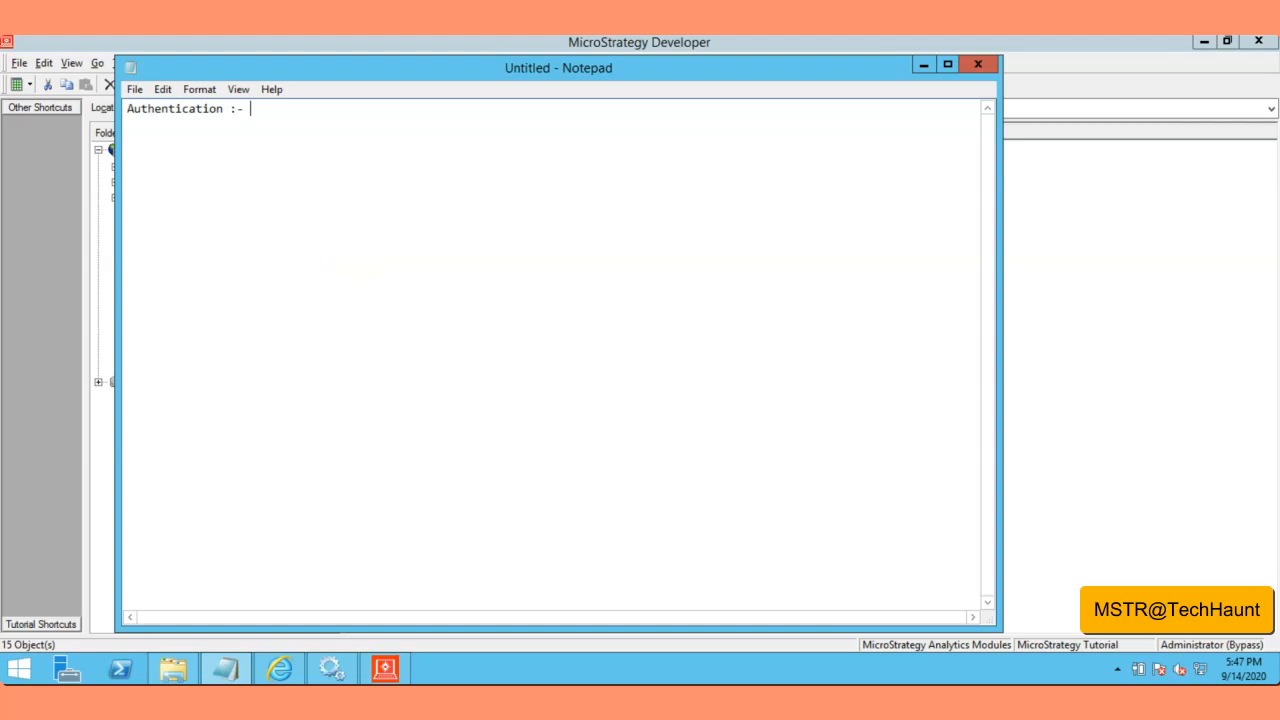
{"action": "type", "text": "is this av"}
{"action": "key", "text": "BackSpace"}
{"action": "type", "text": "valid Micro"}
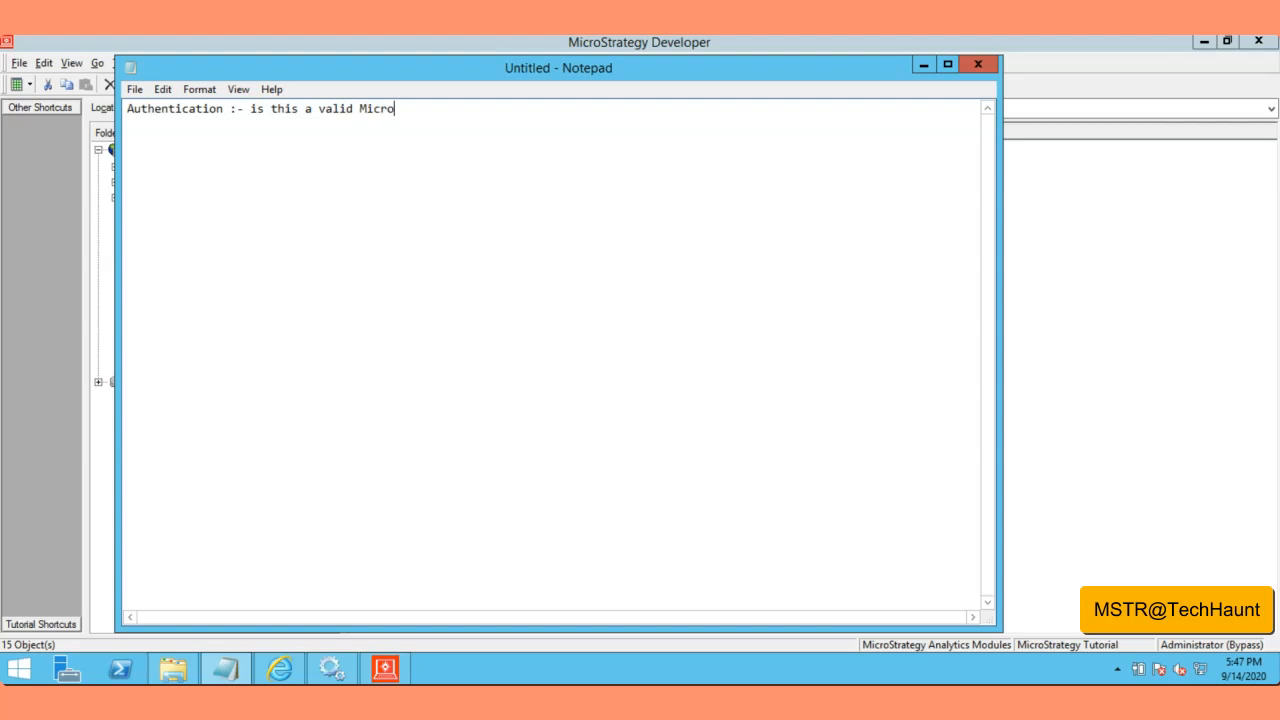
{"action": "type", "text": "Strategy Users?"}
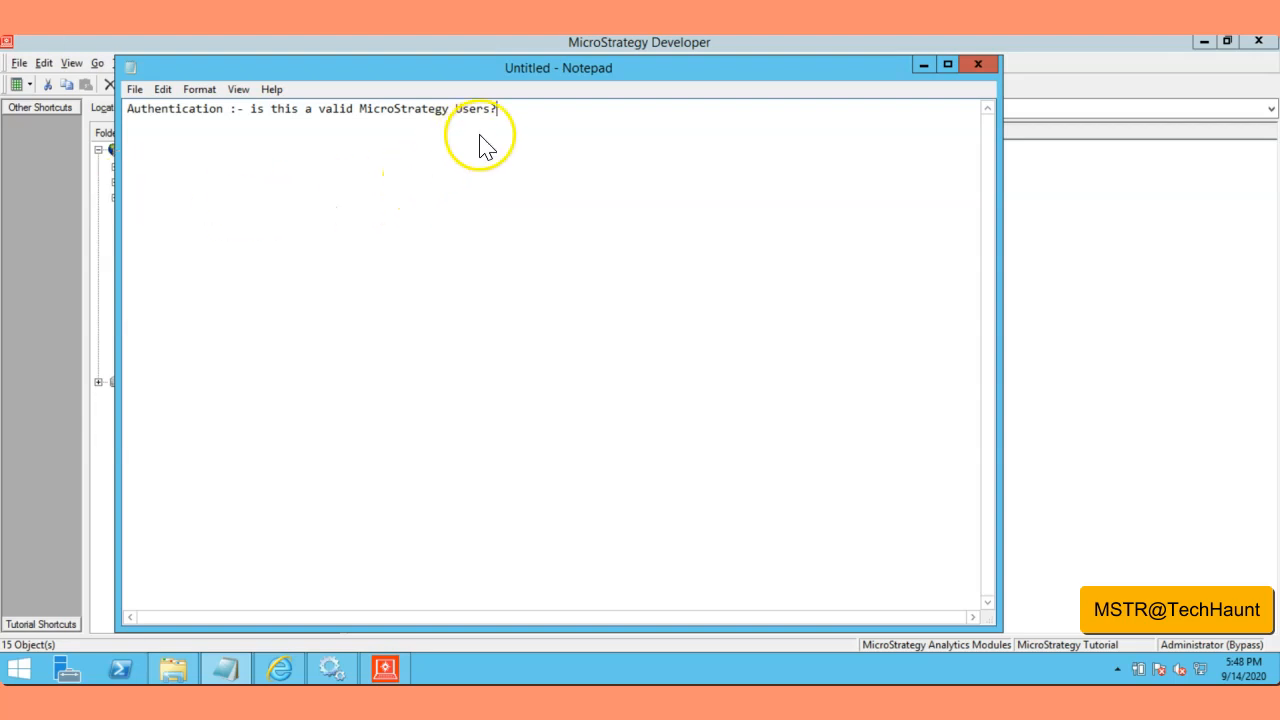
{"action": "key", "text": "Return"}
{"action": "type", "text": "Privi"}
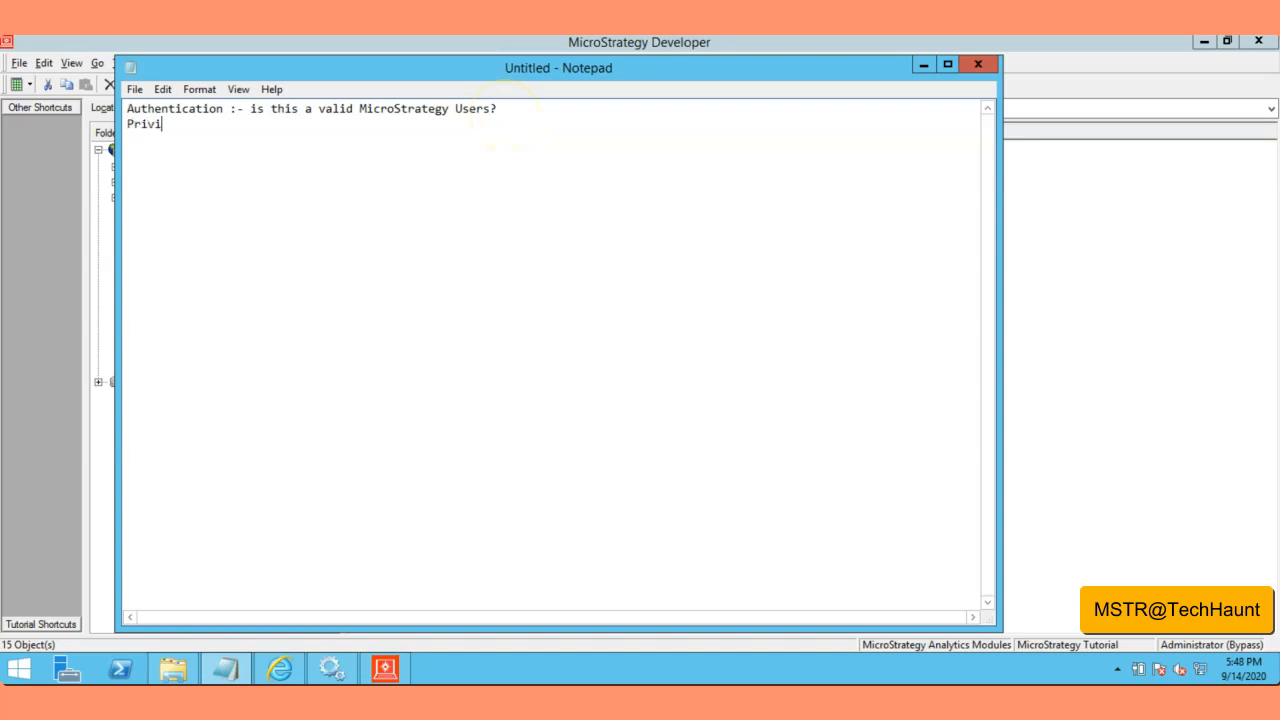
{"action": "type", "text": "leges:- What ca the users"}
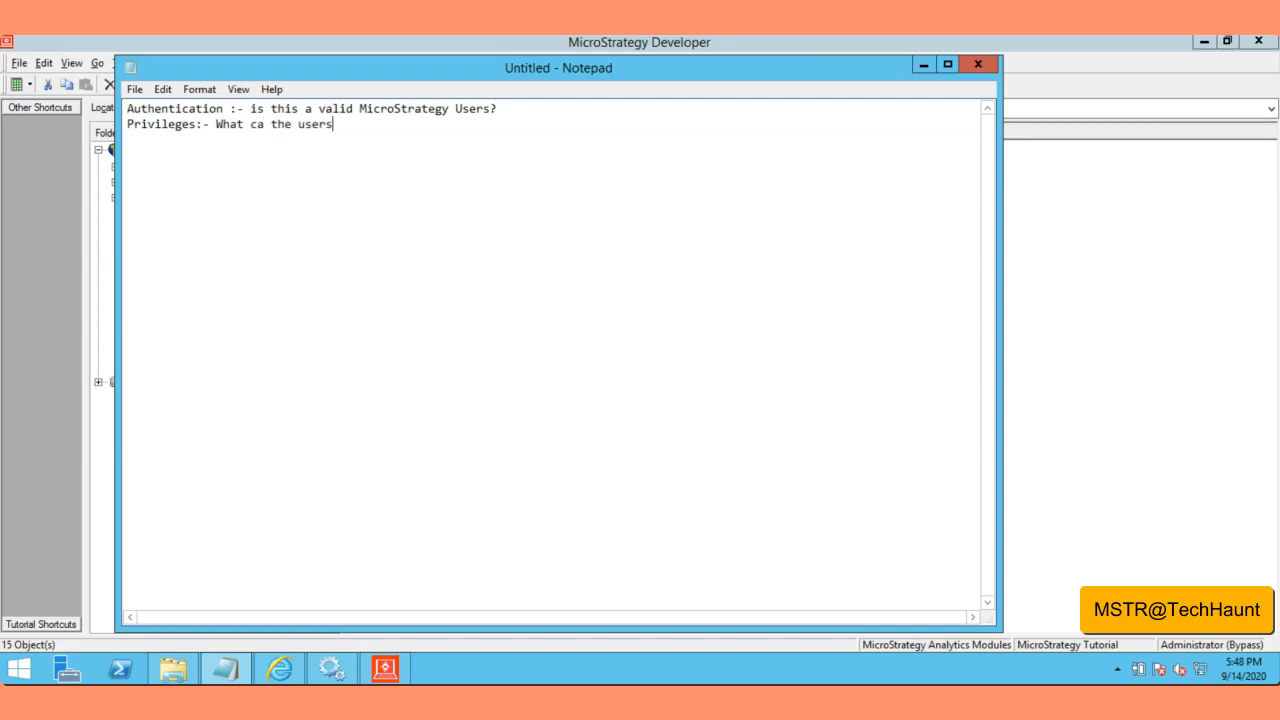
{"action": "type", "text": "/groupd do ?"}
{"action": "key", "text": "Return"}
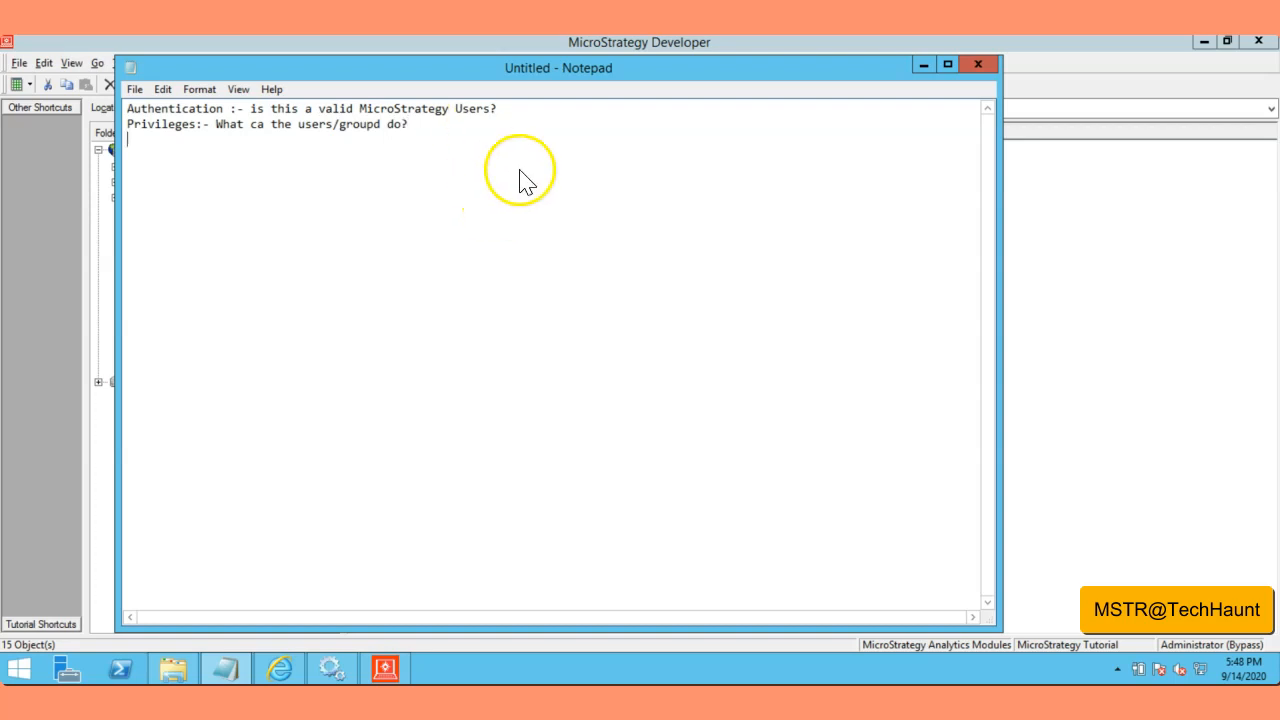
{"action": "type", "text": "SEcurity Role:- W"}
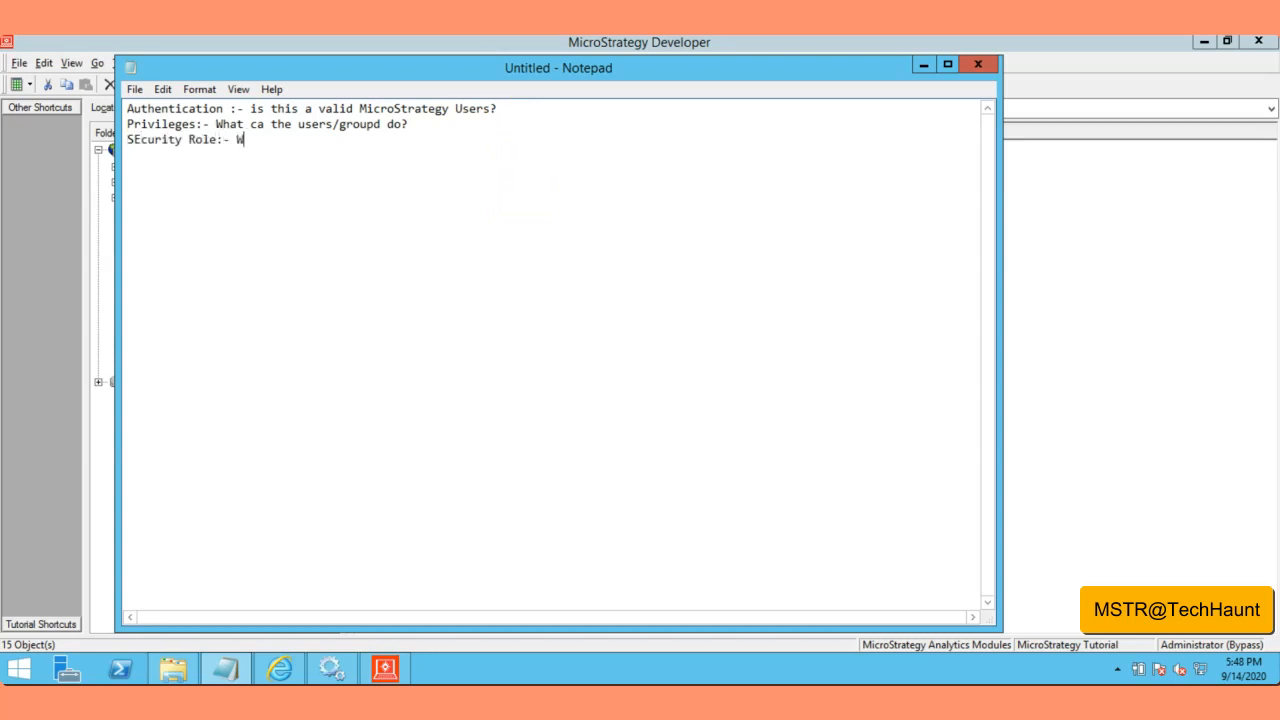
{"action": "type", "text": "hat projects can t"}
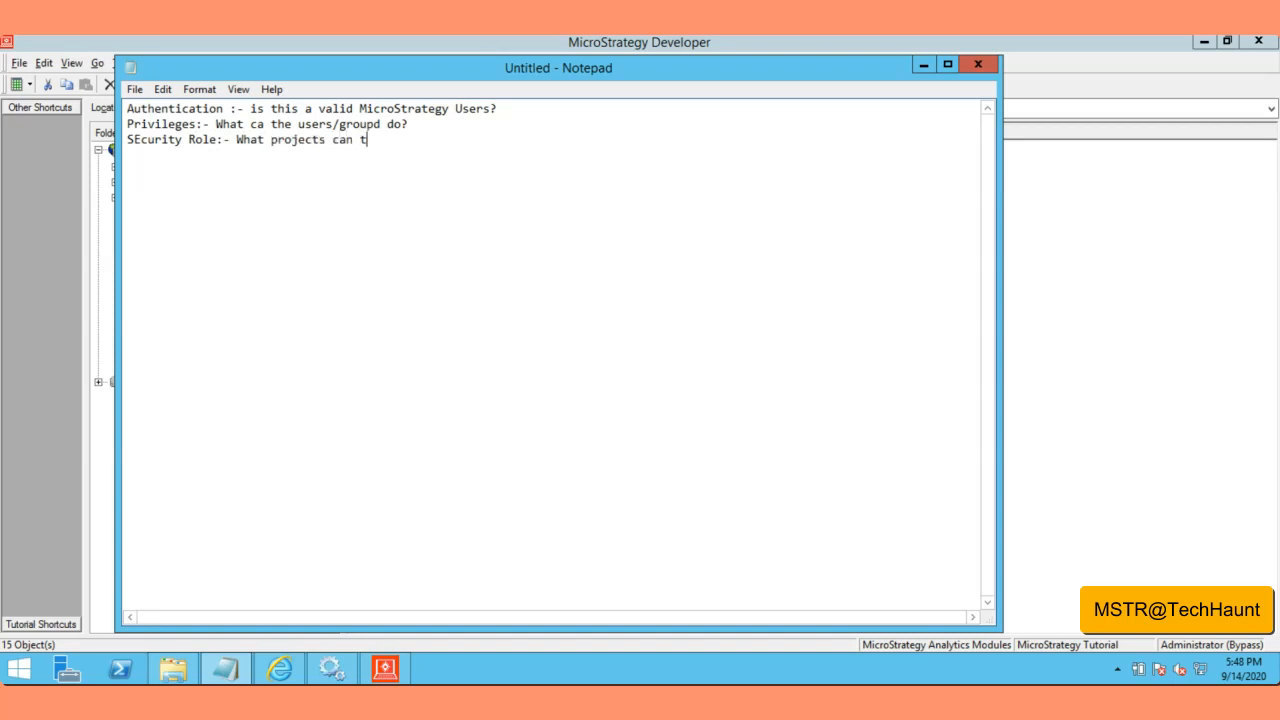
{"action": "type", "text": "he users/groups access?"}
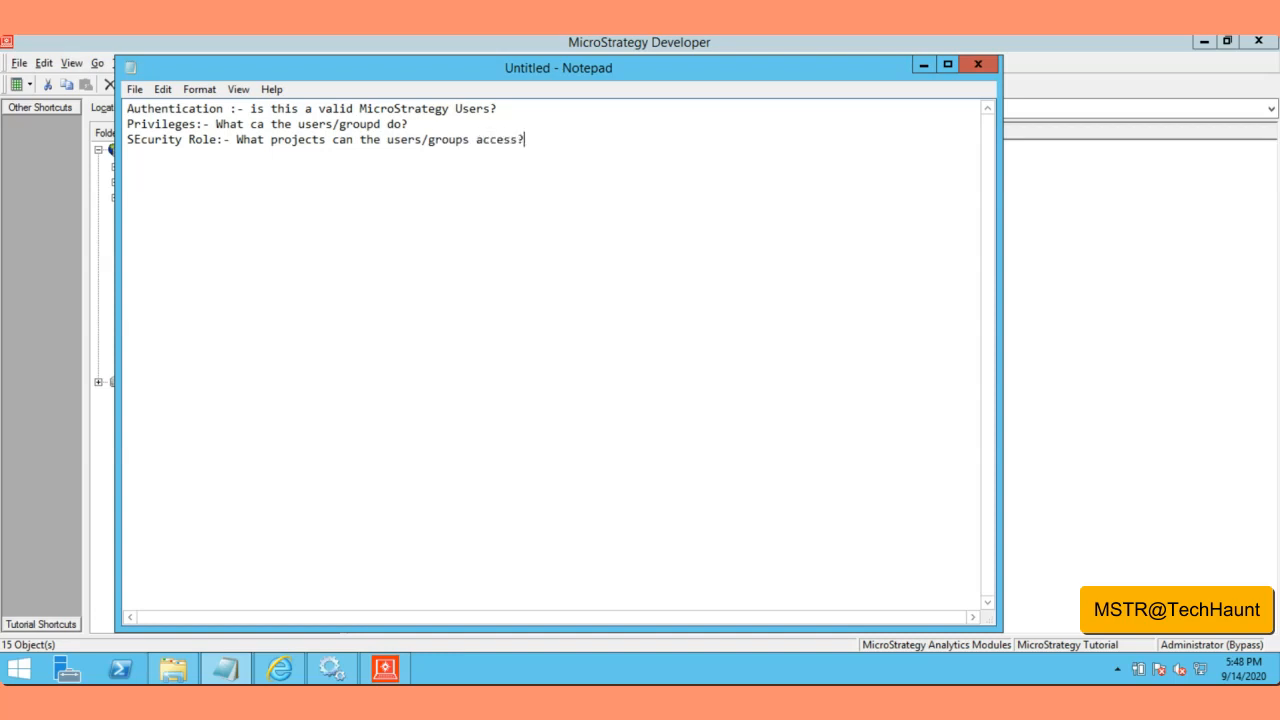
{"action": "key", "text": "Return"}
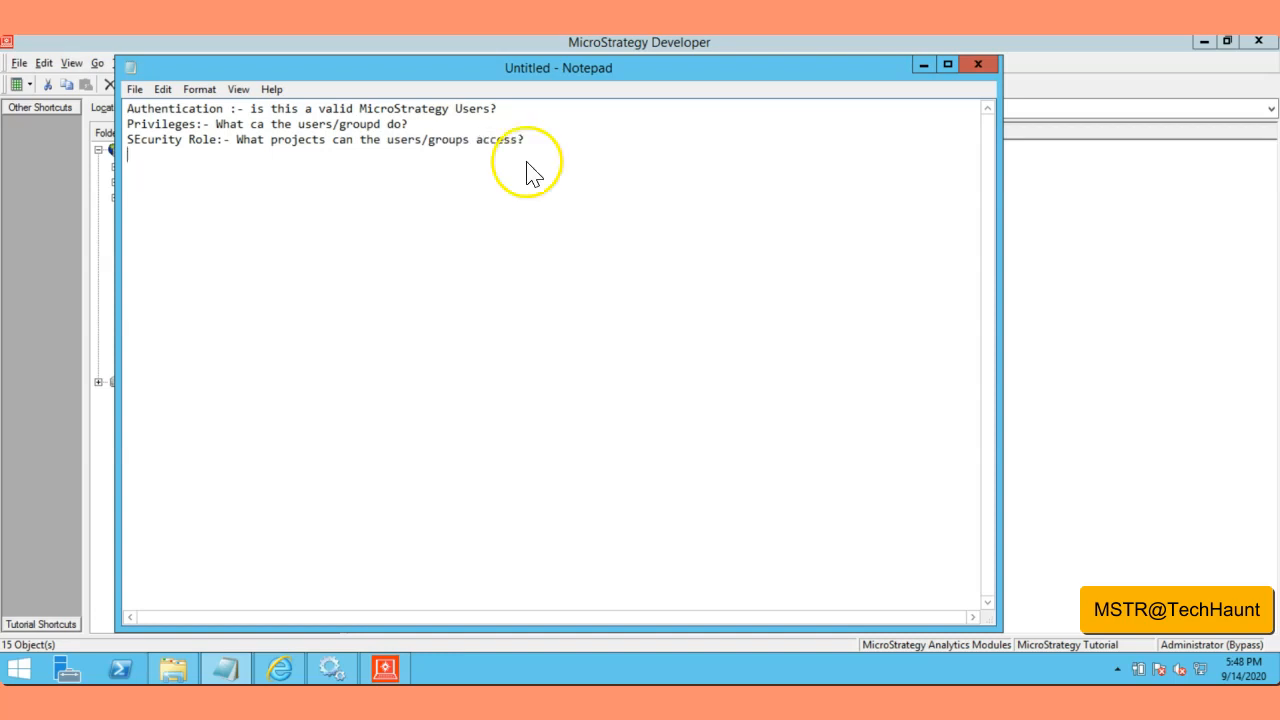
Step: Correct 'SEcurity' to 'Security' in the third note's heading
{"action": "left_click", "coordinate": [137, 143]}
{"action": "key", "text": "BackSpace"}
{"action": "type", "text": "e"}
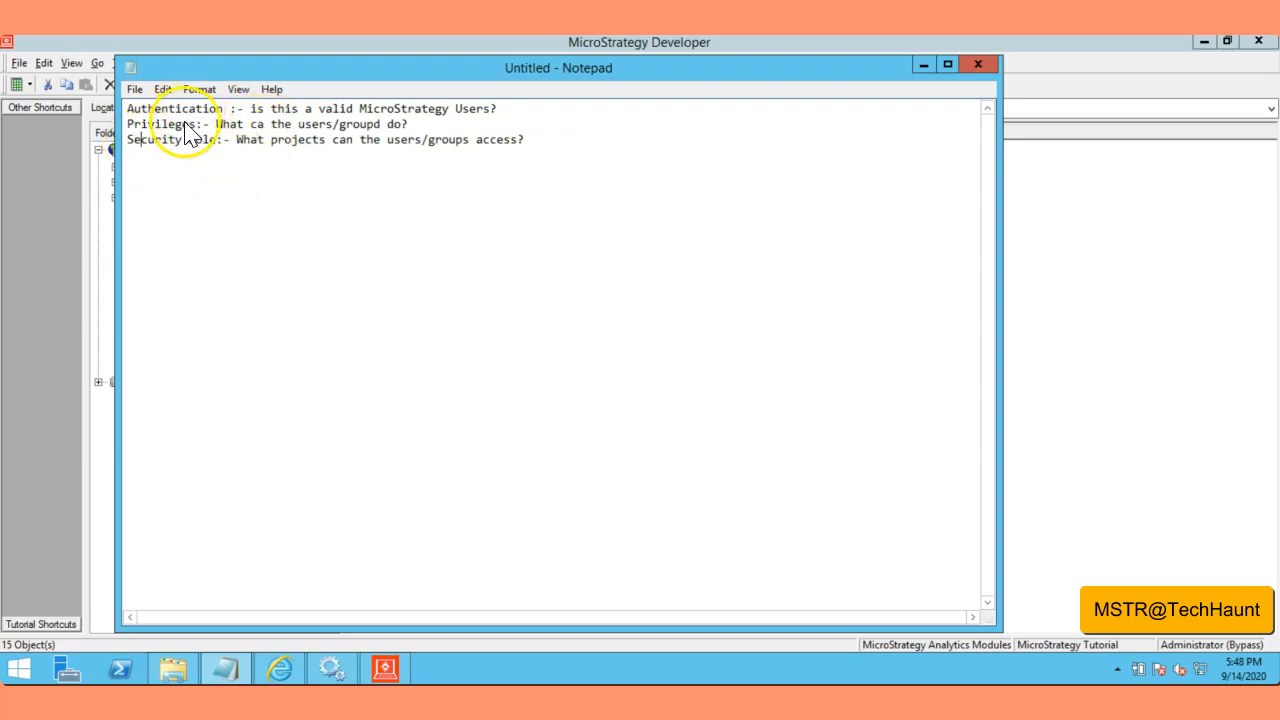
Step: Highlight the Privileges and Security Role notes in turn while explaining them
{"action": "left_click_drag", "start_coordinate": [148, 124], "coordinate": [314, 141]}
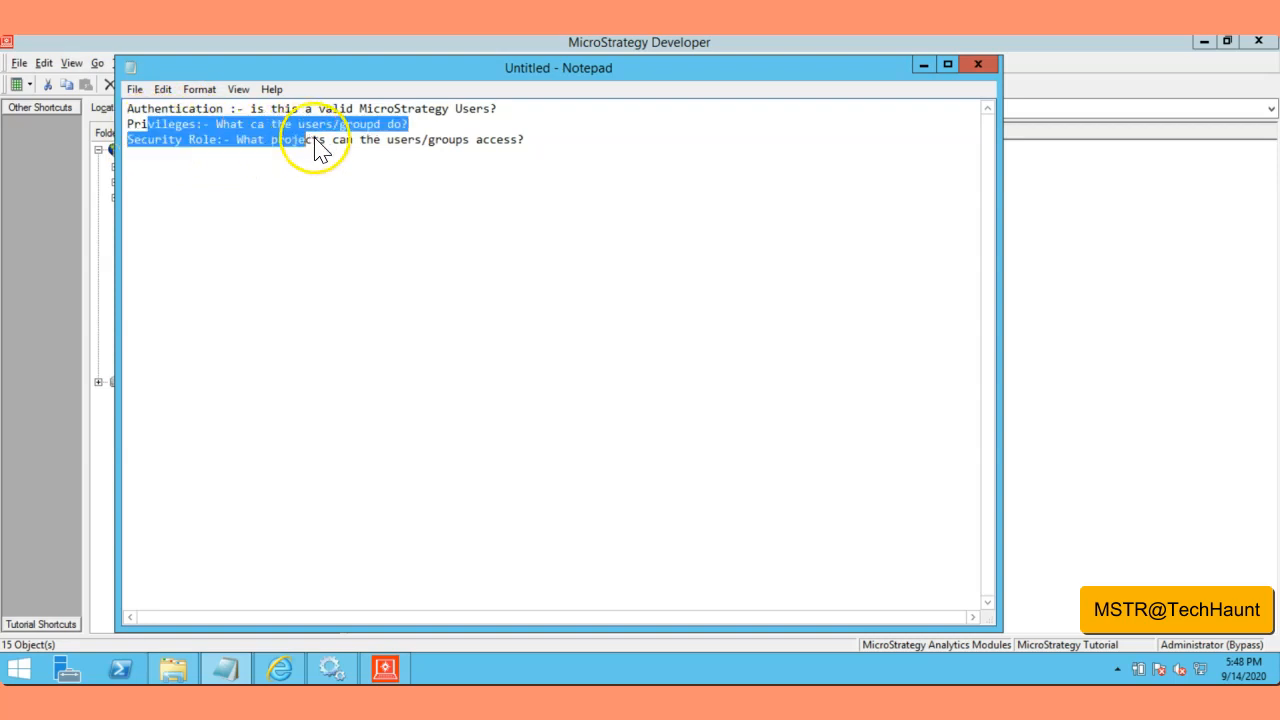
{"action": "left_click", "coordinate": [257, 215]}
{"action": "left_click_drag", "start_coordinate": [128, 124], "coordinate": [196, 127]}
{"action": "left_click", "coordinate": [140, 140]}
{"action": "left_click", "coordinate": [270, 175]}
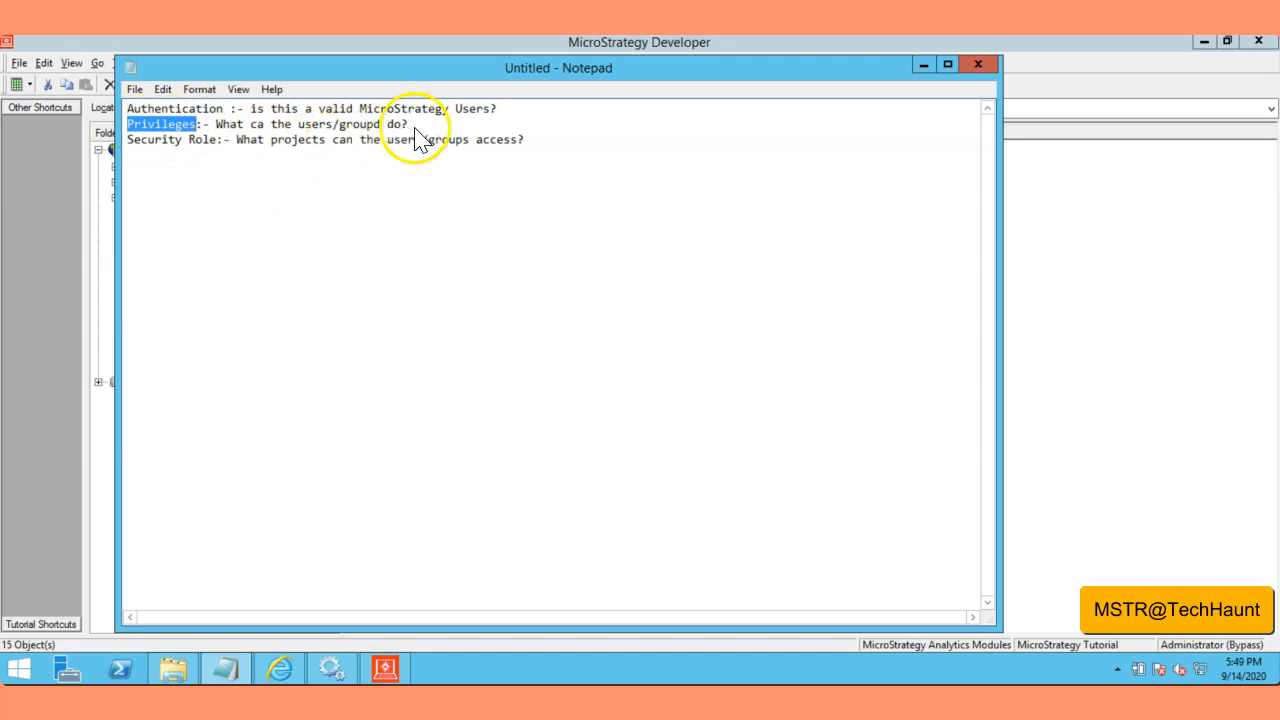
{"action": "left_click_drag", "start_coordinate": [410, 126], "coordinate": [127, 139]}
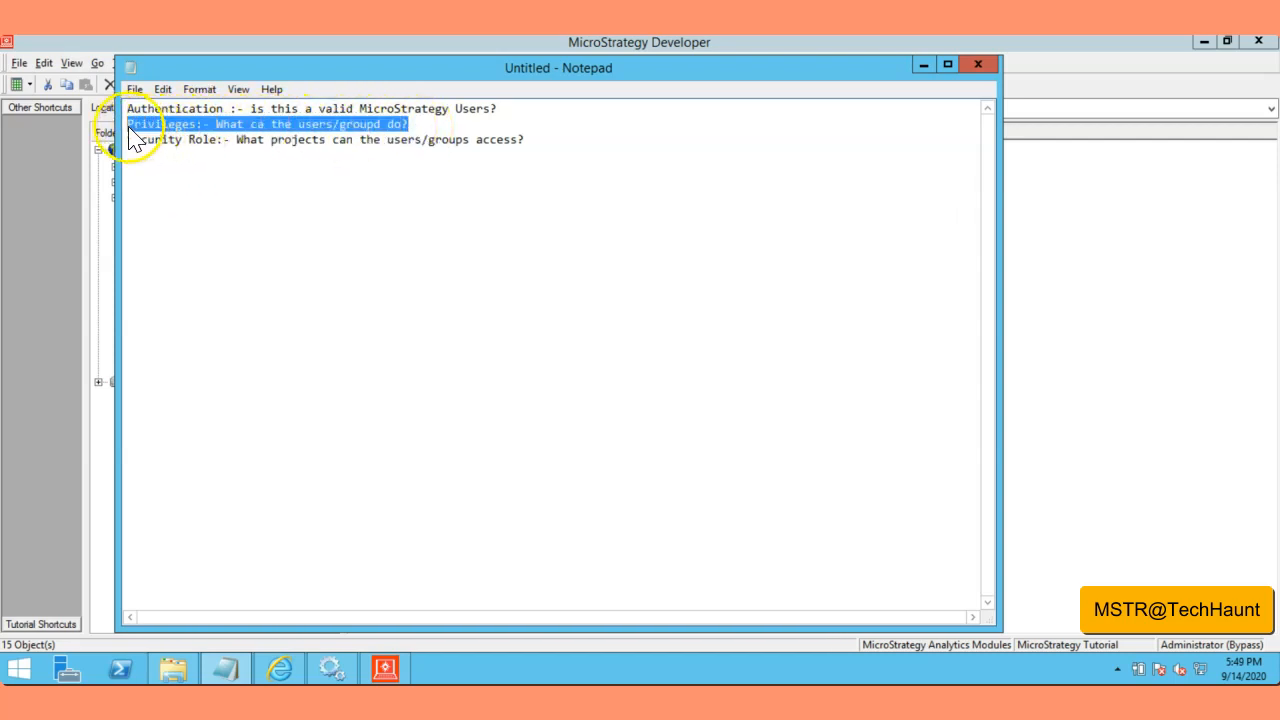
{"action": "left_click", "coordinate": [425, 140]}
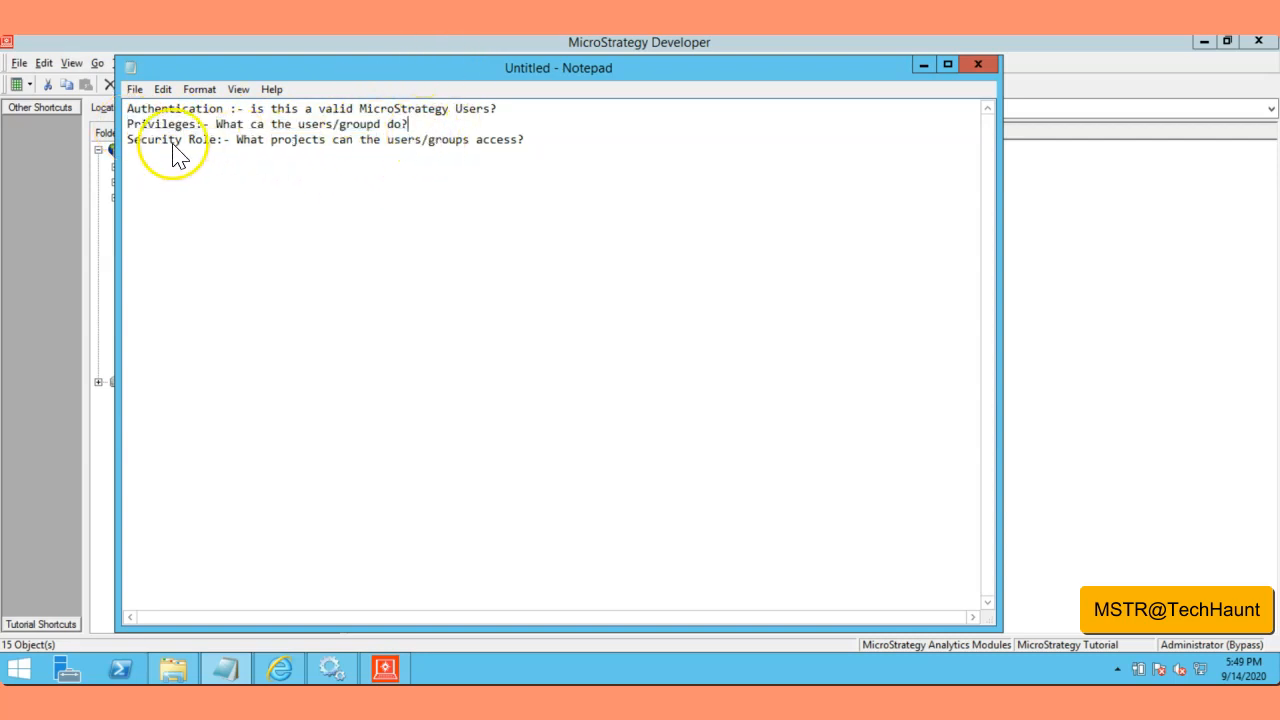
Step: Add the note 'Security filters/Connection Mapping:- what data can the user/group view?'
{"action": "left_click", "coordinate": [531, 147]}
{"action": "key", "text": "Return"}
{"action": "type", "text": "Security filters/Conn"}
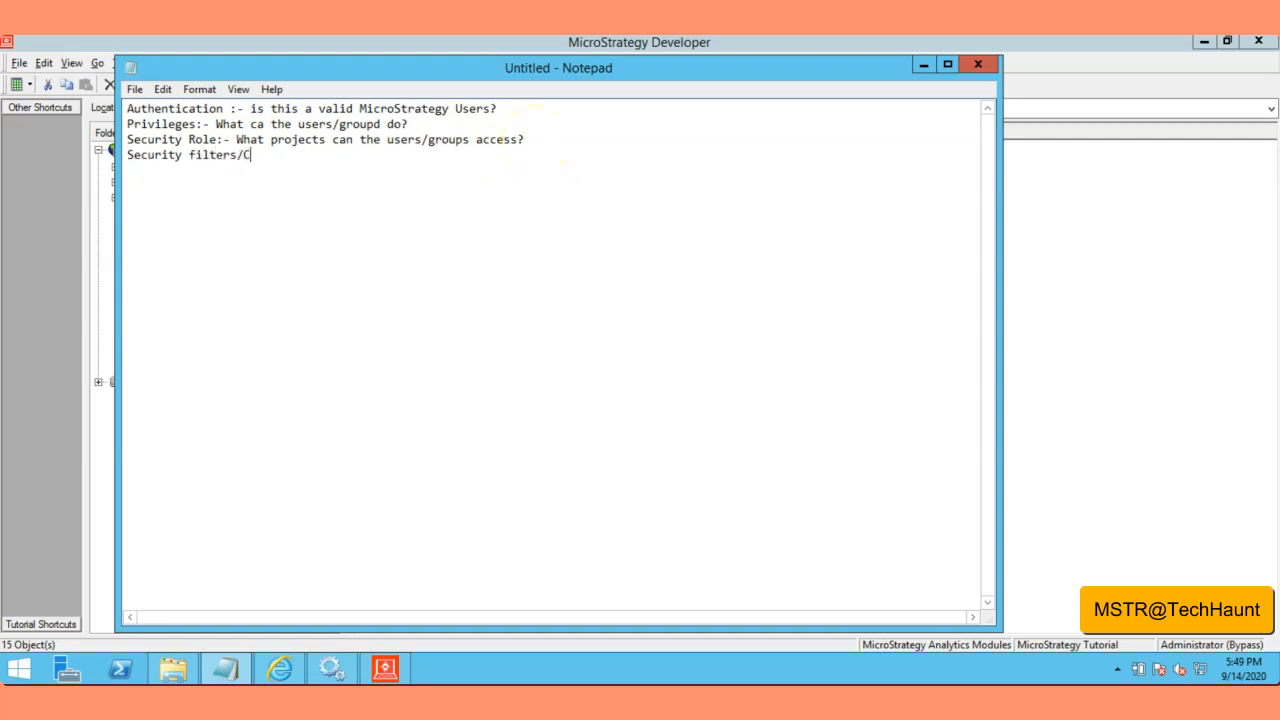
{"action": "type", "text": "ection Mapping:- "}
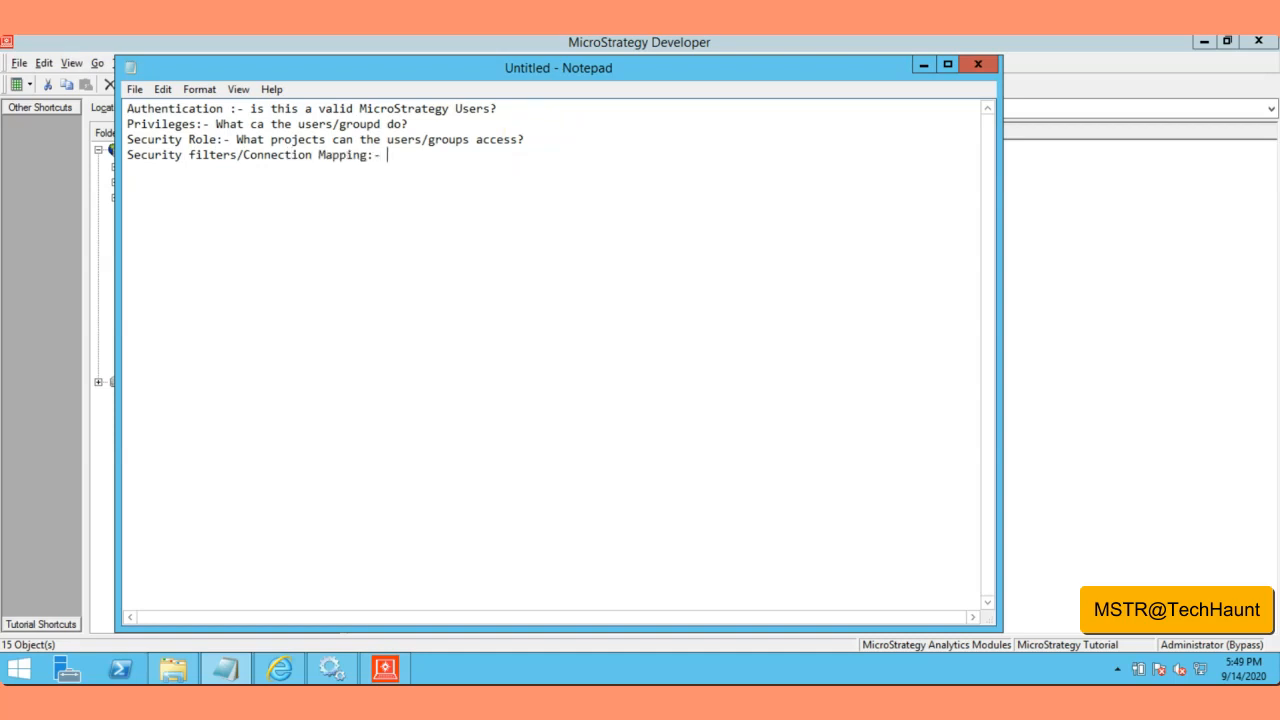
{"action": "type", "text": "what data can the use"}
{"action": "type", "text": "r/group"}
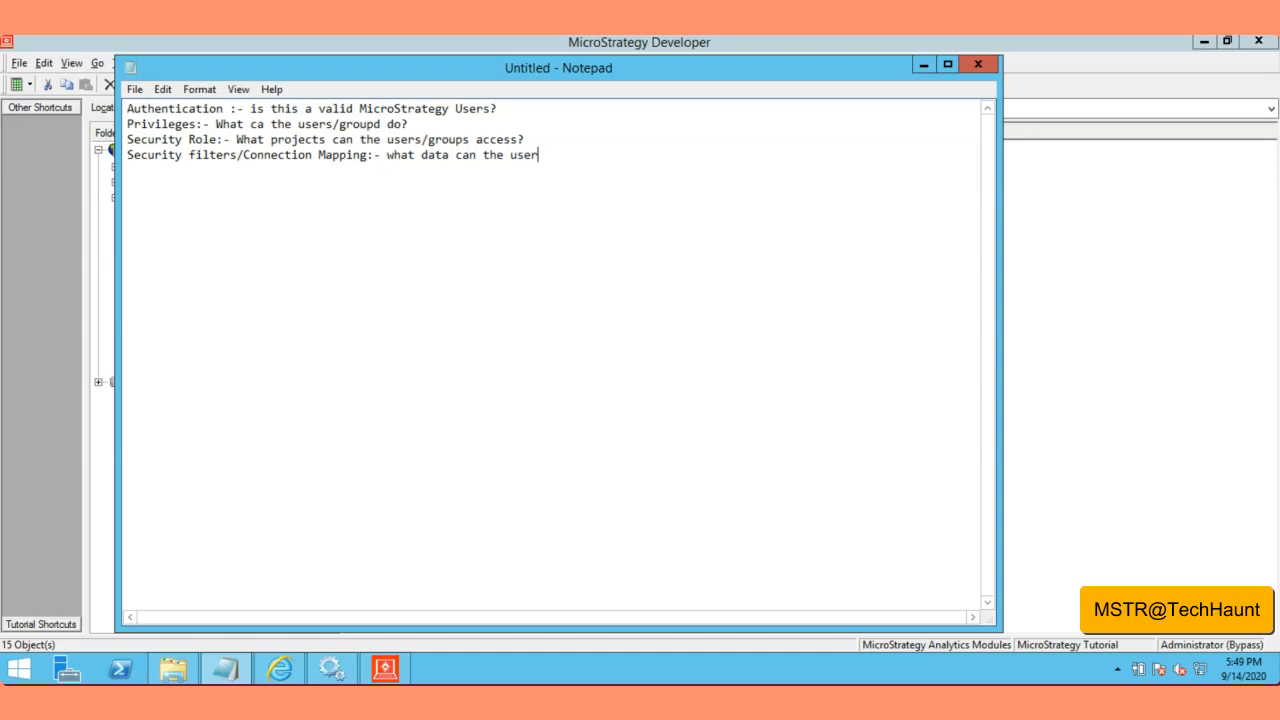
{"action": "type", "text": " view?"}
{"action": "key", "text": "Return"}
Step: Add the note 'Object Permissions:- What MicroStrategy folders and objects can the users/groups access?'
{"action": "left_click", "coordinate": [628, 160]}
{"action": "key", "text": "Return"}
{"action": "type", "text": "Object Permissions:- What MicroStrategy"}
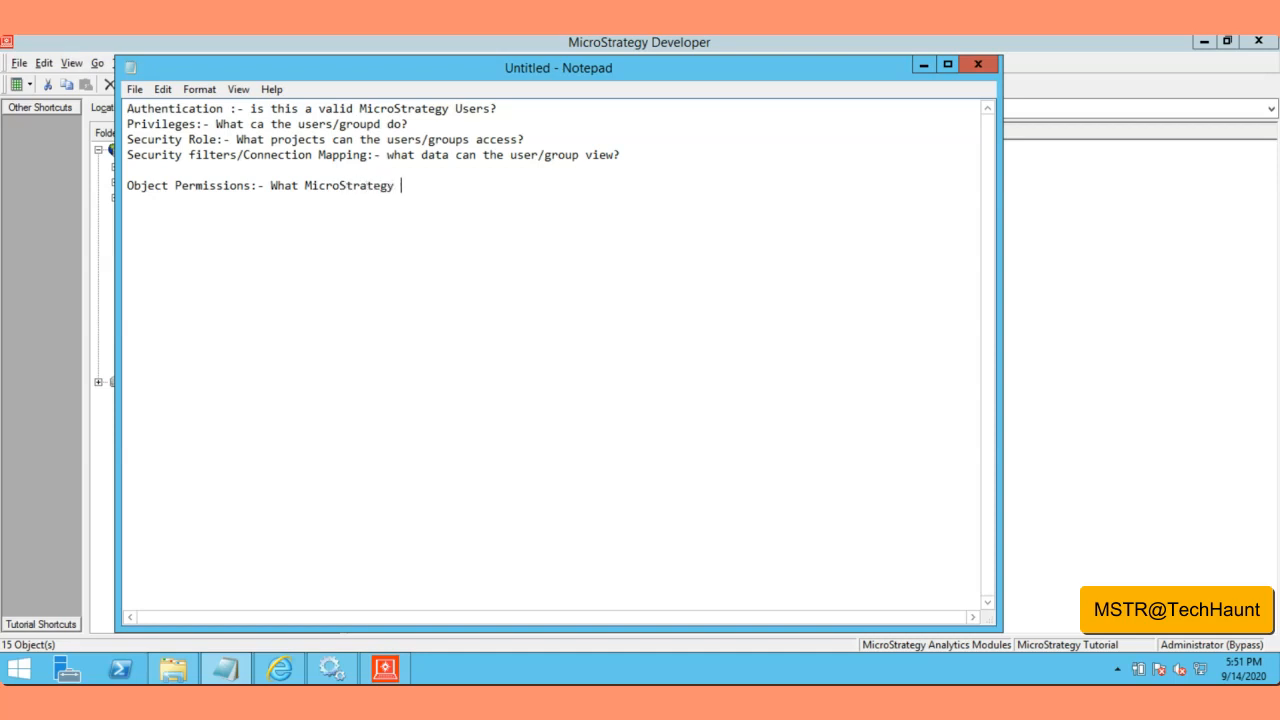
{"action": "type", "text": " folders and objects"}
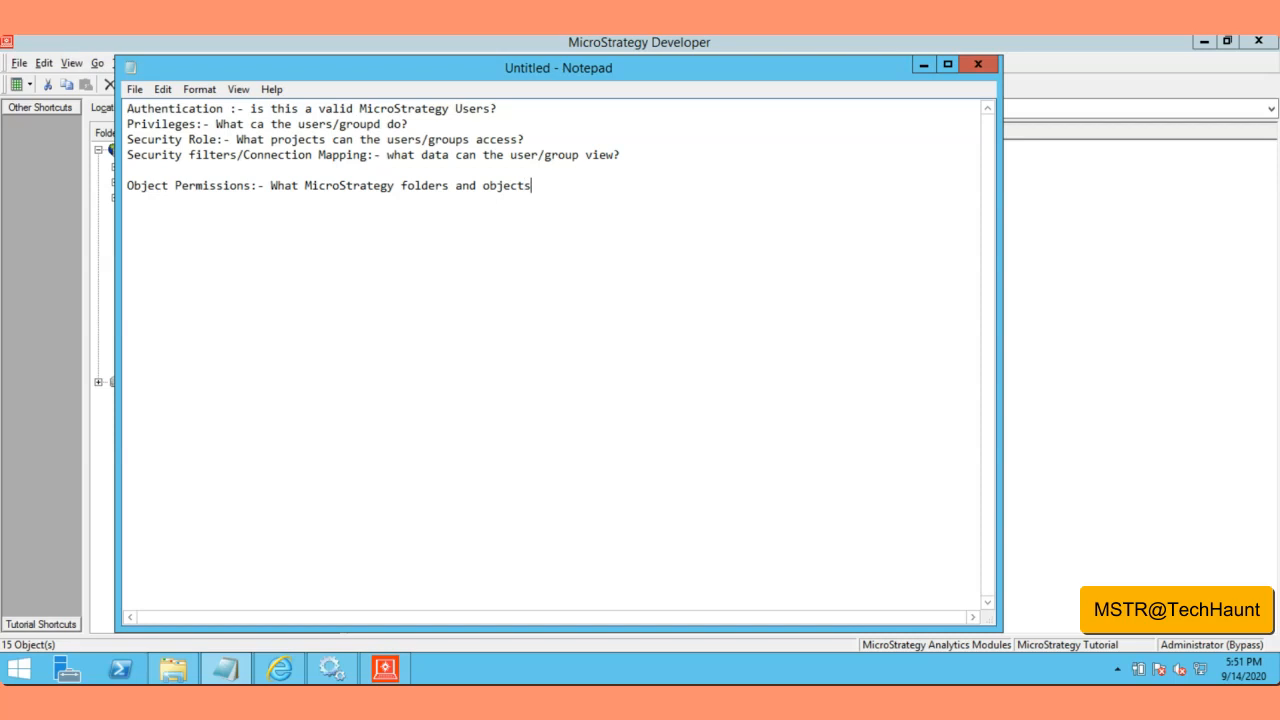
{"action": "type", "text": " can the users/groups access"}
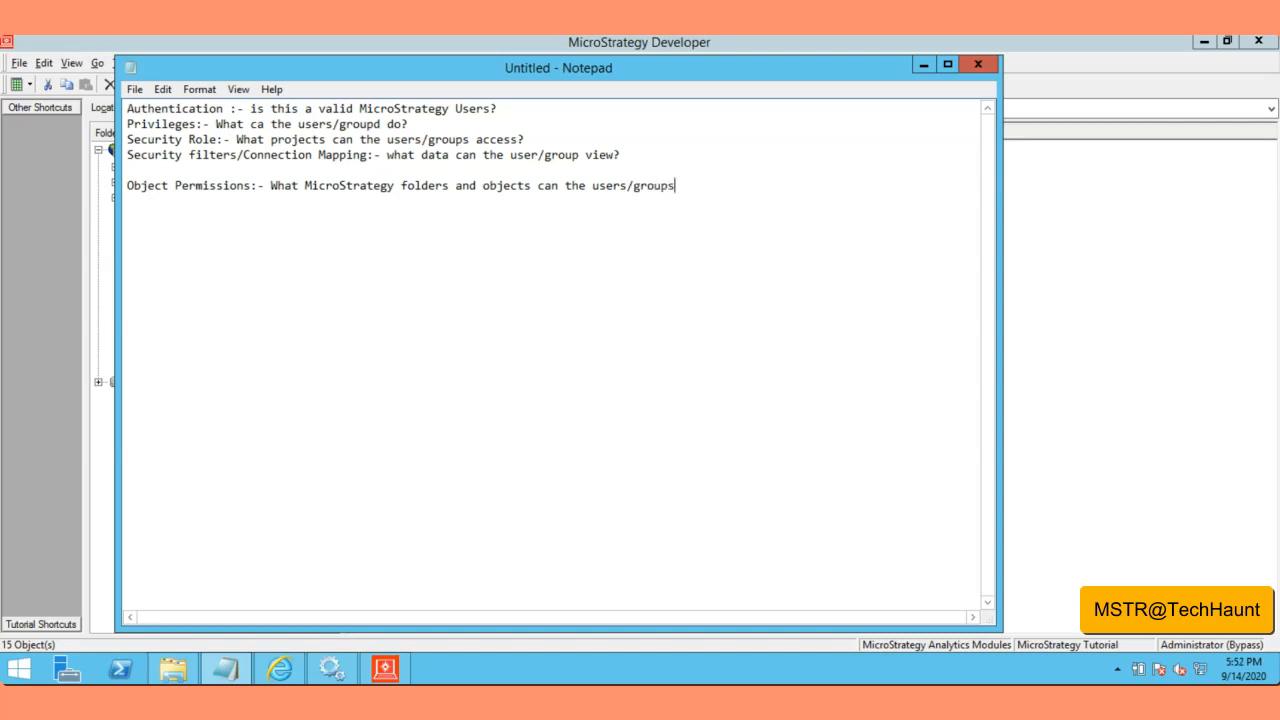
{"action": "type", "text": "?"}
{"action": "key", "text": "Return"}
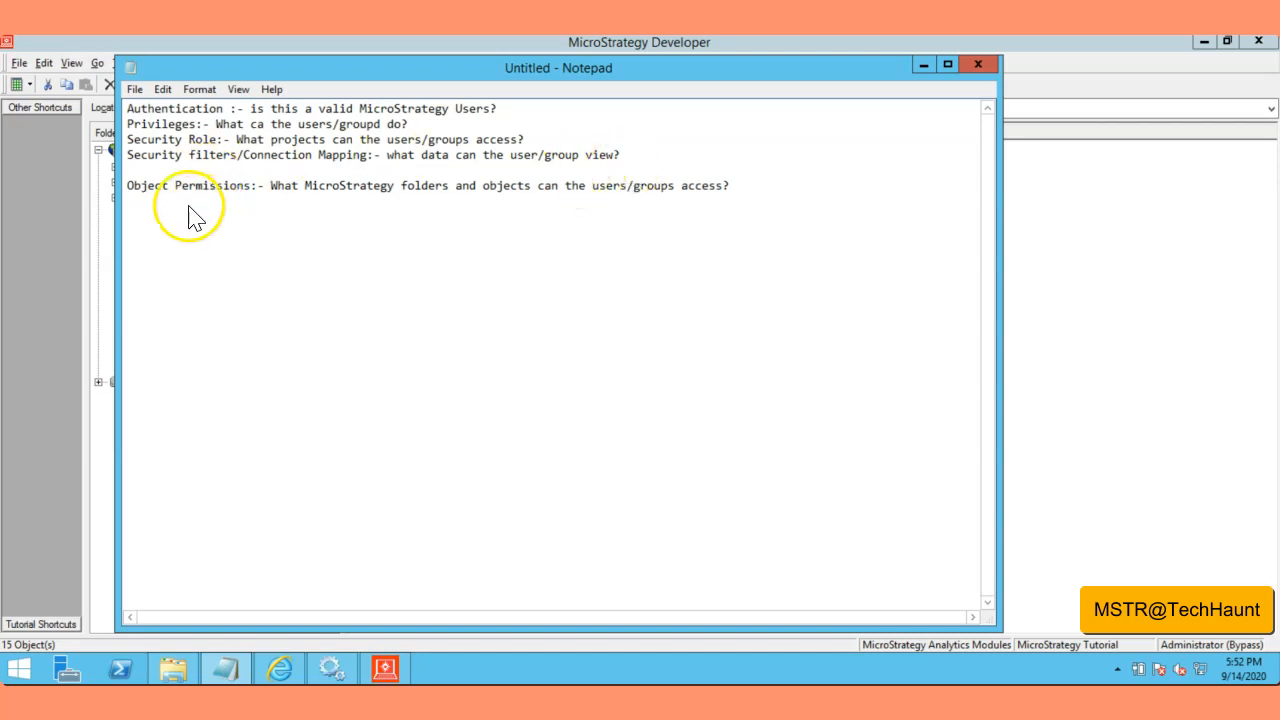
{"action": "left_click_drag", "start_coordinate": [128, 158], "coordinate": [204, 146]}
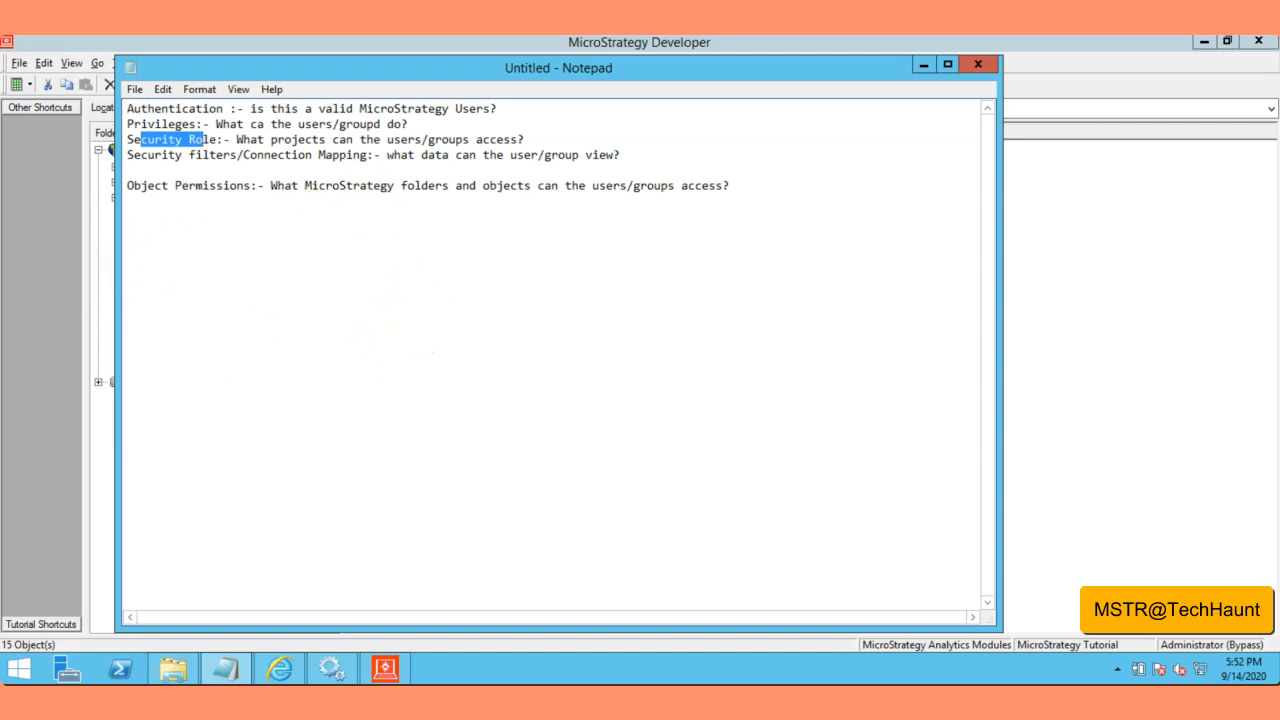
{"action": "left_click", "coordinate": [206, 150]}
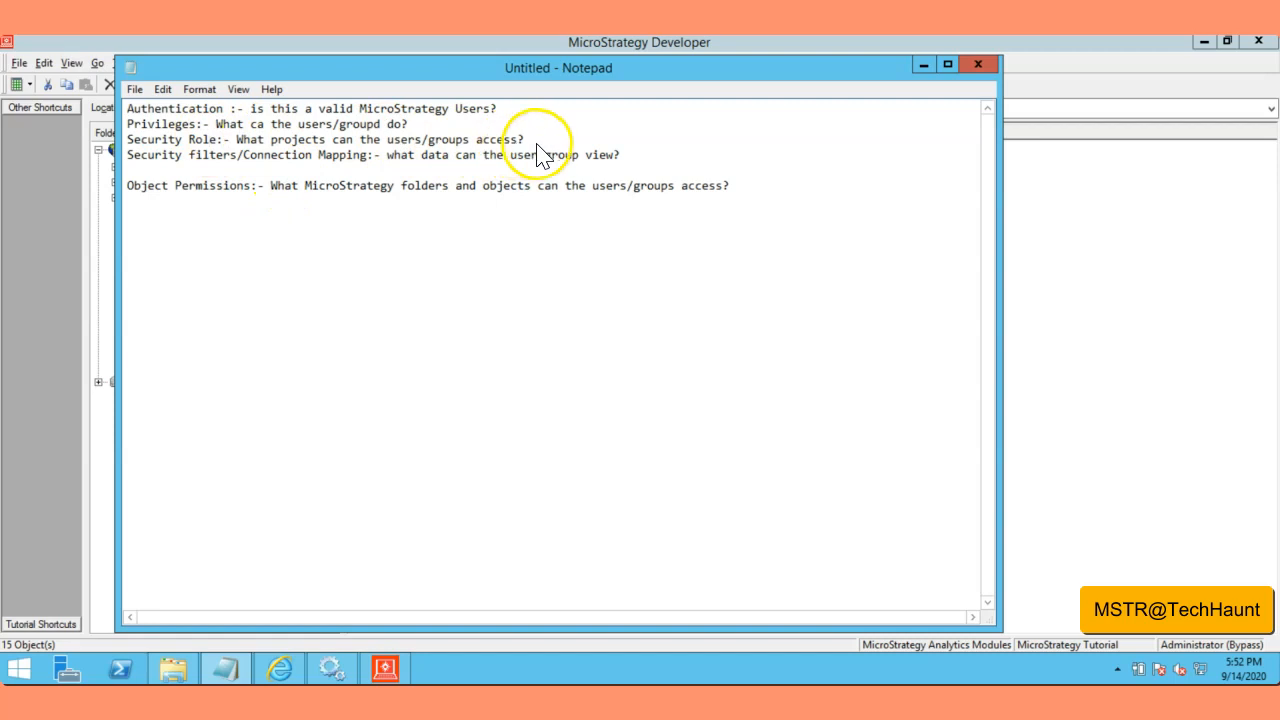
{"action": "left_click_drag", "start_coordinate": [537, 143], "coordinate": [160, 110]}
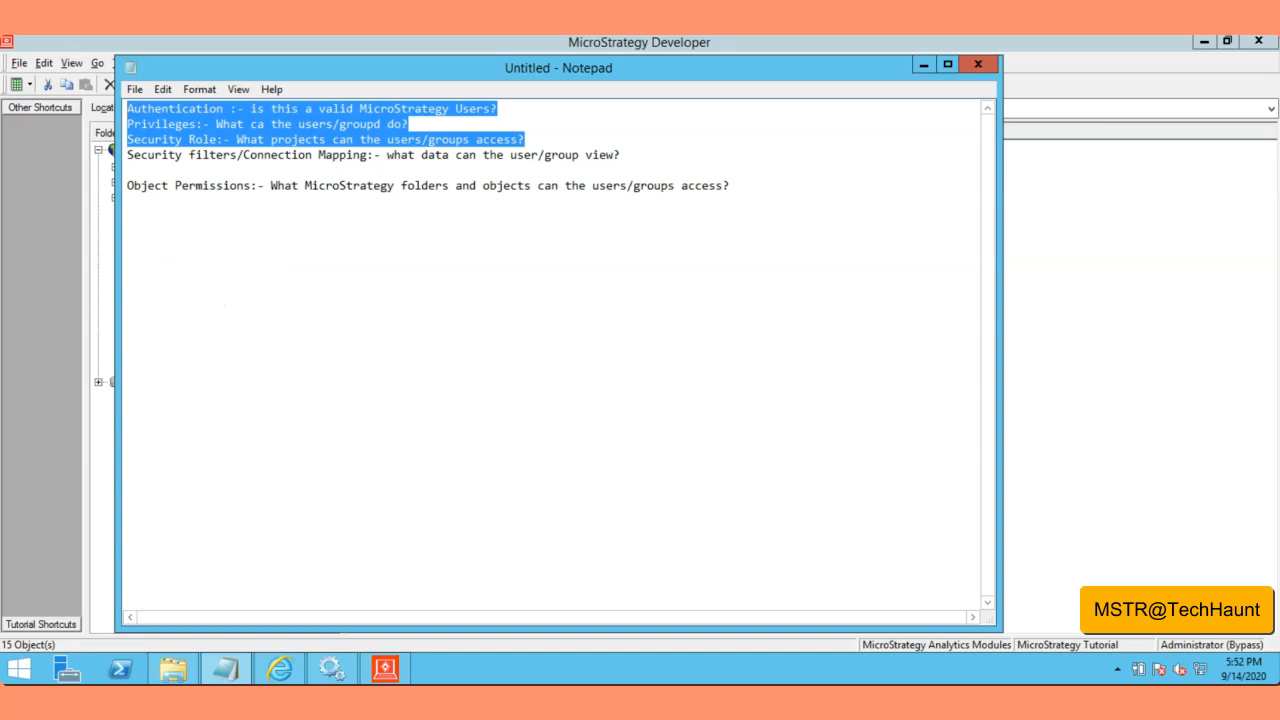
{"action": "left_click", "coordinate": [350, 272]}
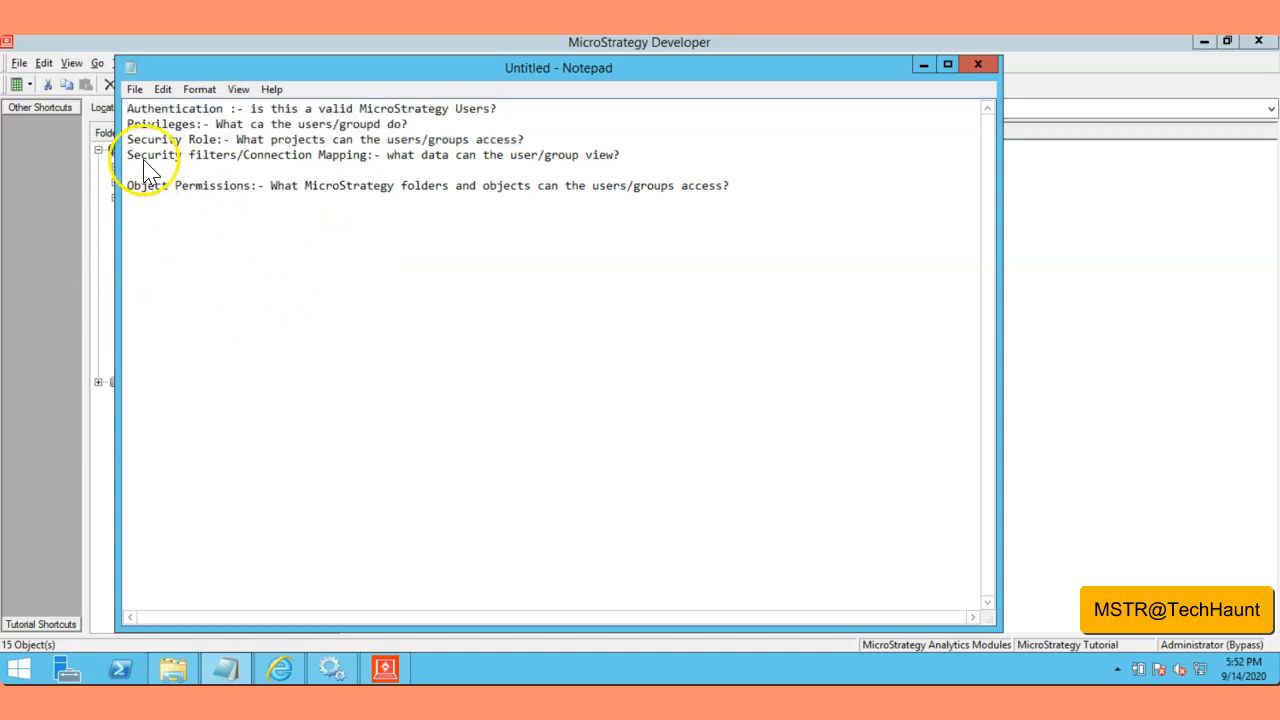
{"action": "left_click_drag", "start_coordinate": [126, 157], "coordinate": [383, 162]}
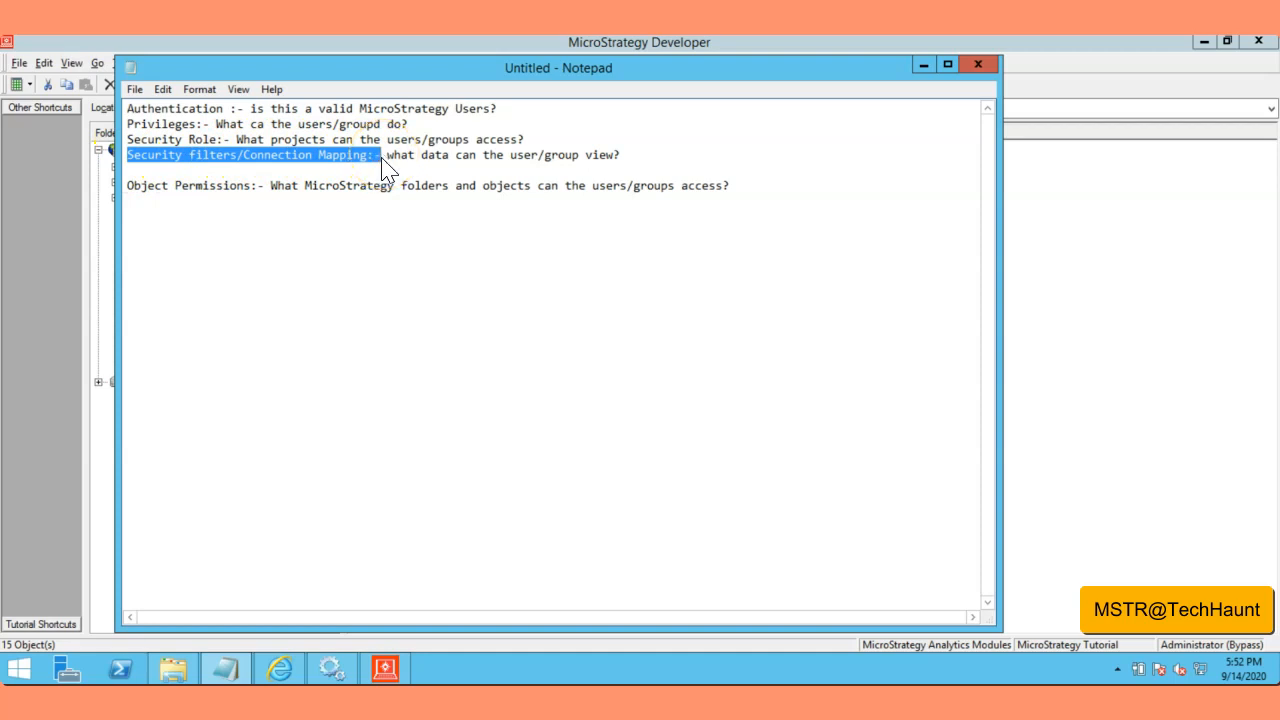
{"action": "left_click_drag", "start_coordinate": [127, 188], "coordinate": [251, 193]}
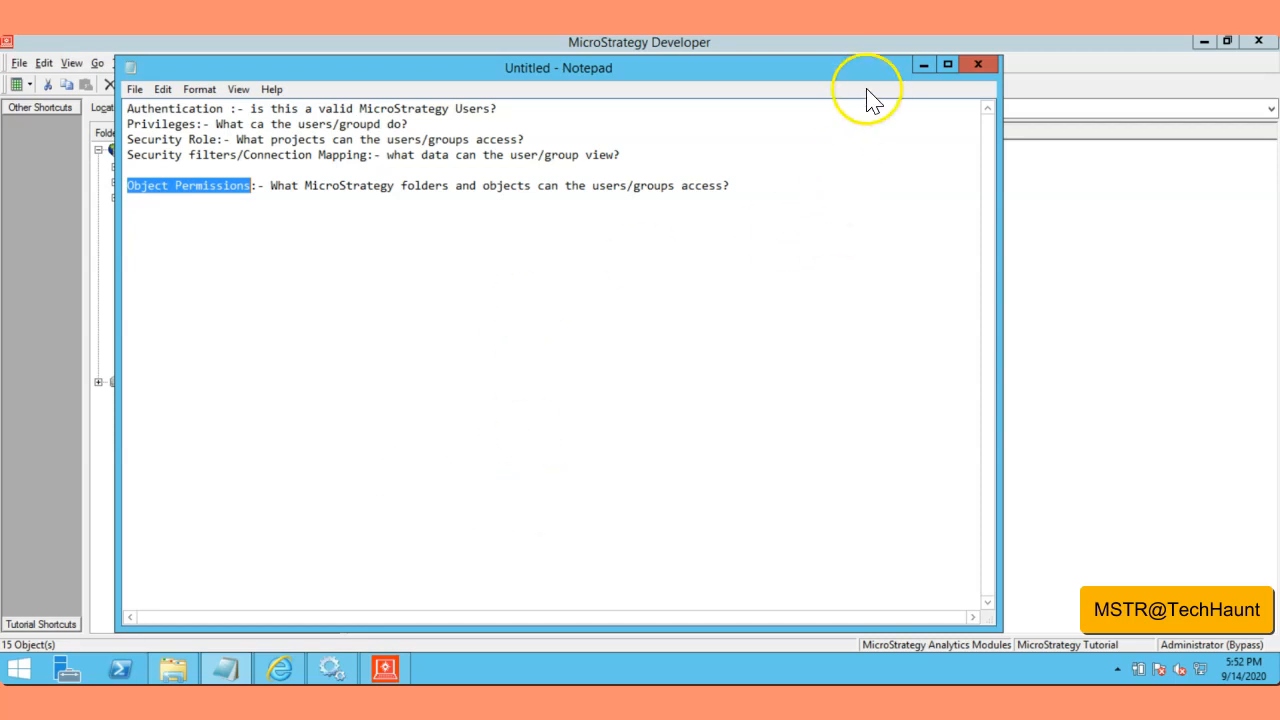
Step: Return to Developer, expand Administration and view Configuration Managers' Database Instances
{"action": "left_click", "coordinate": [923, 64]}
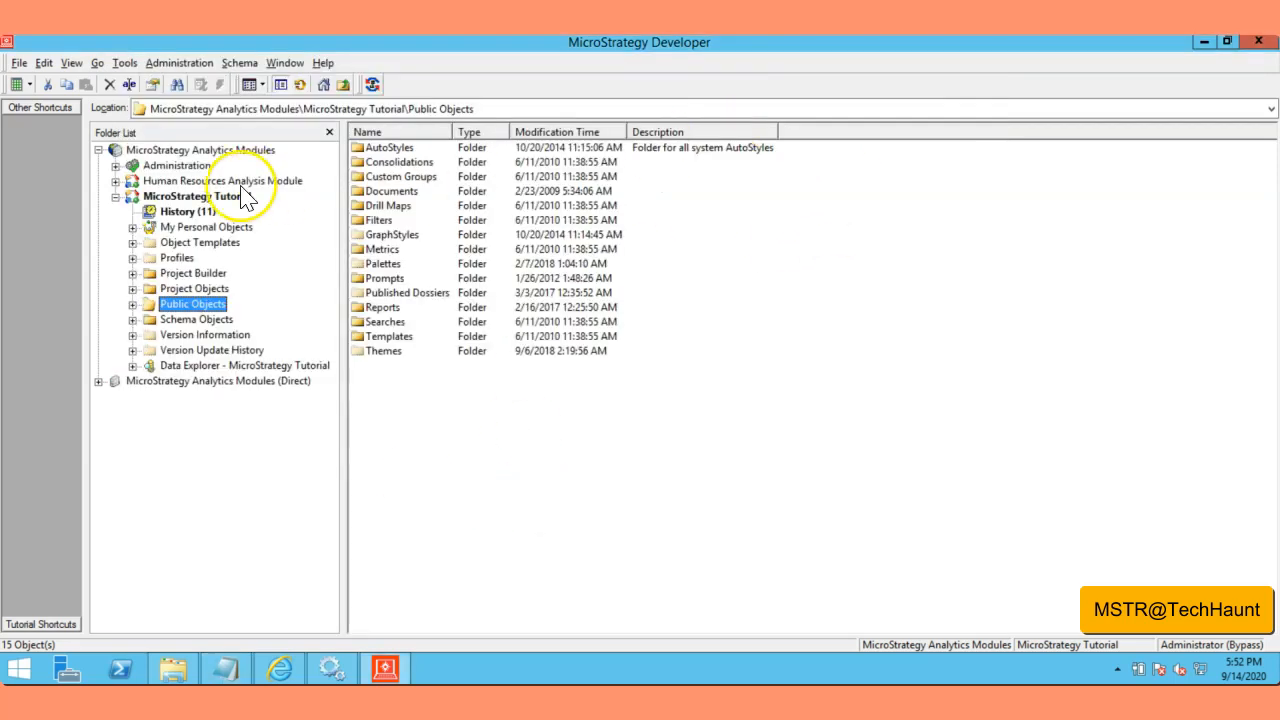
{"action": "left_click", "coordinate": [115, 165]}
{"action": "left_click", "coordinate": [806, 443]}
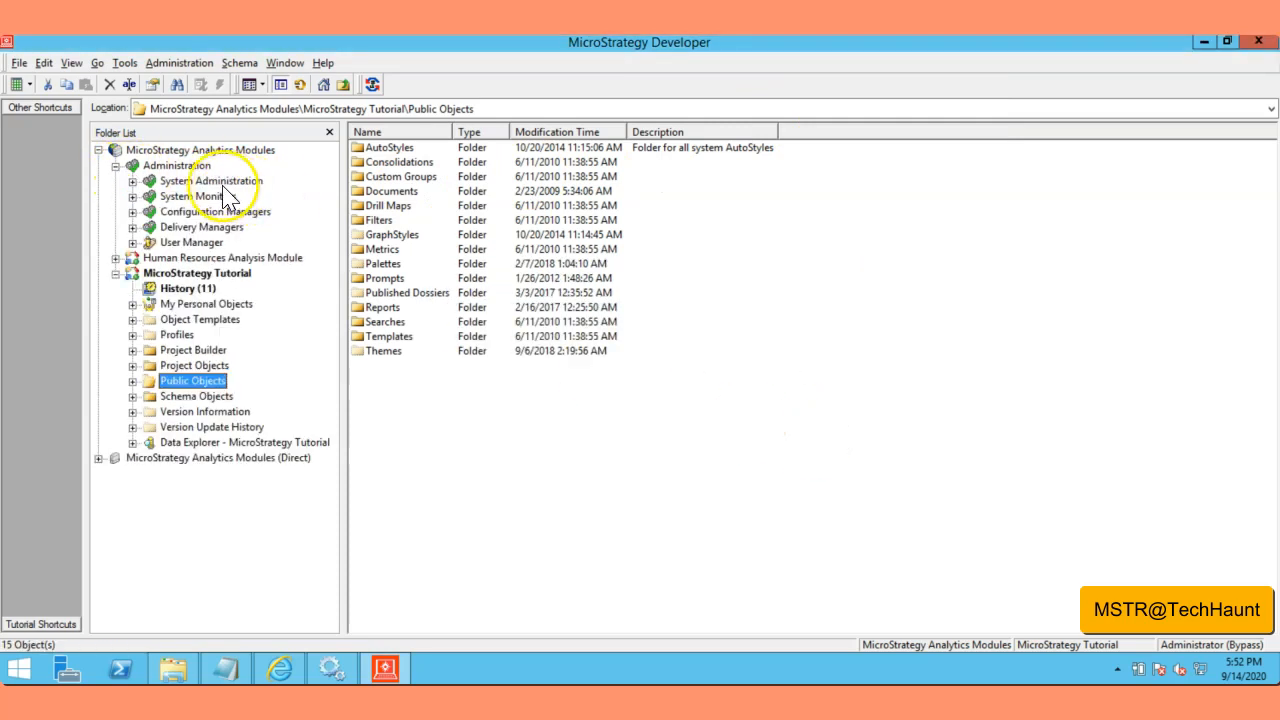
{"action": "left_click", "coordinate": [132, 242]}
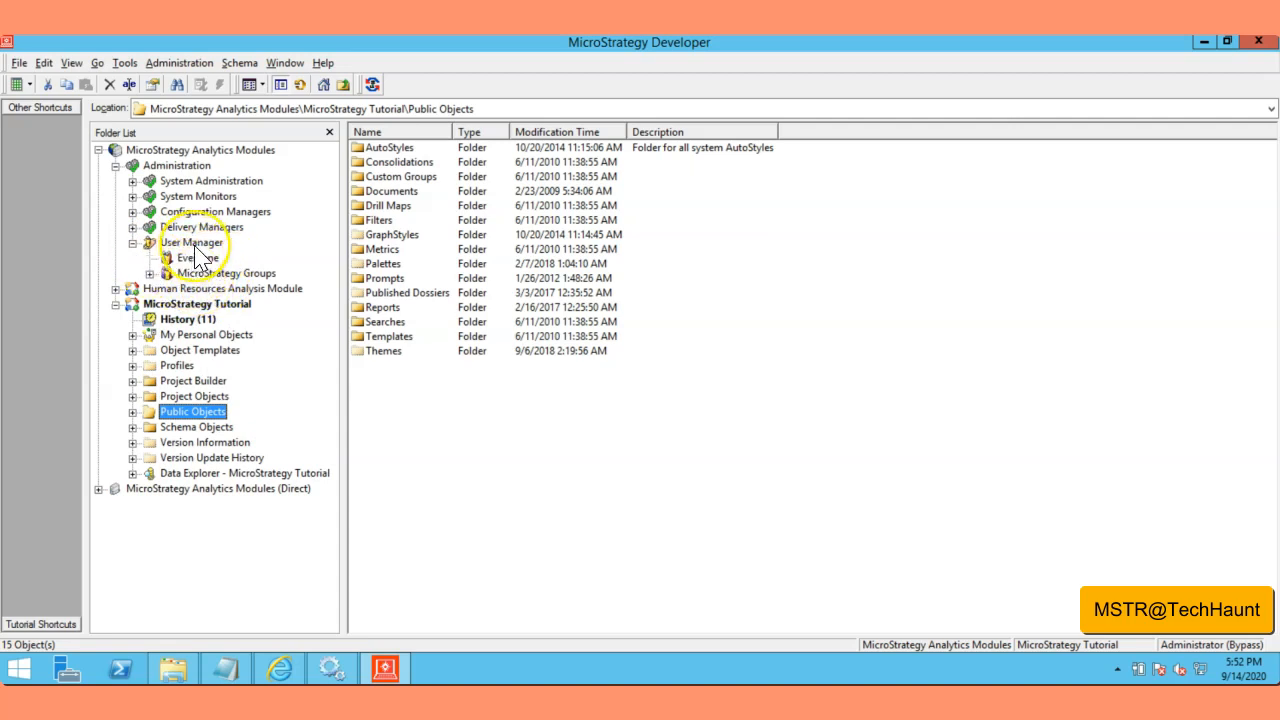
{"action": "left_click", "coordinate": [195, 212]}
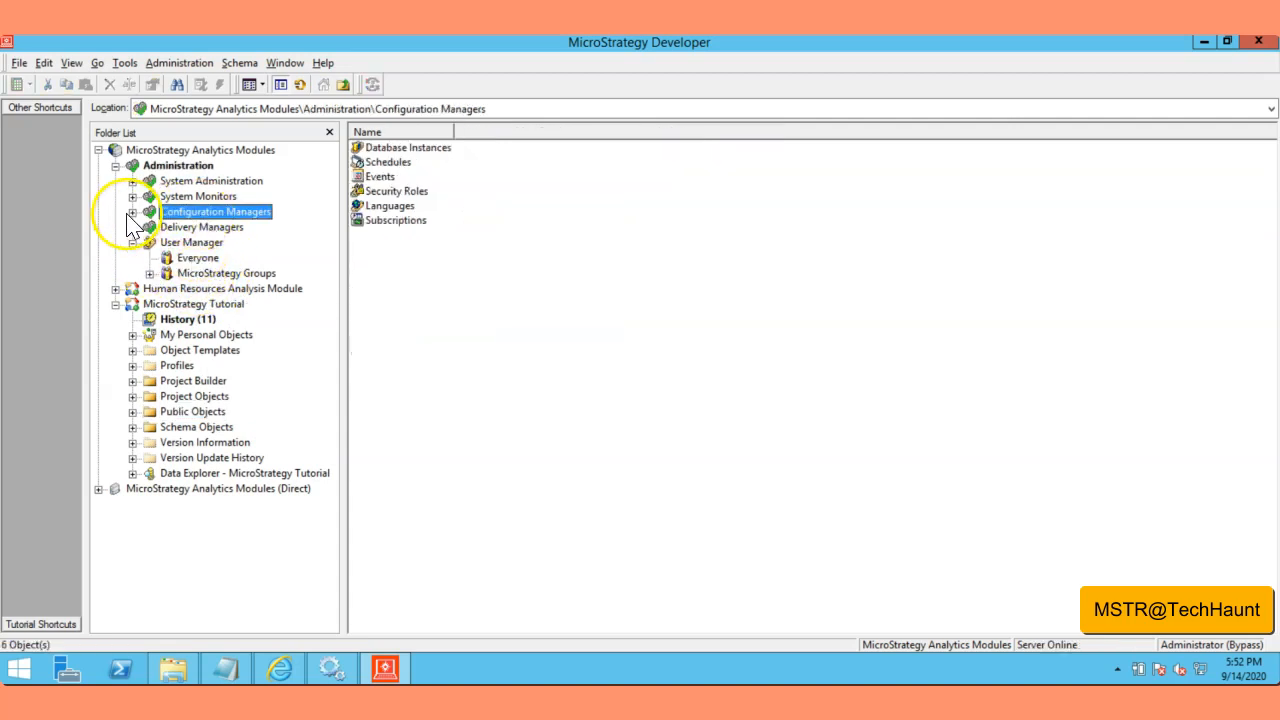
{"action": "left_click", "coordinate": [132, 212]}
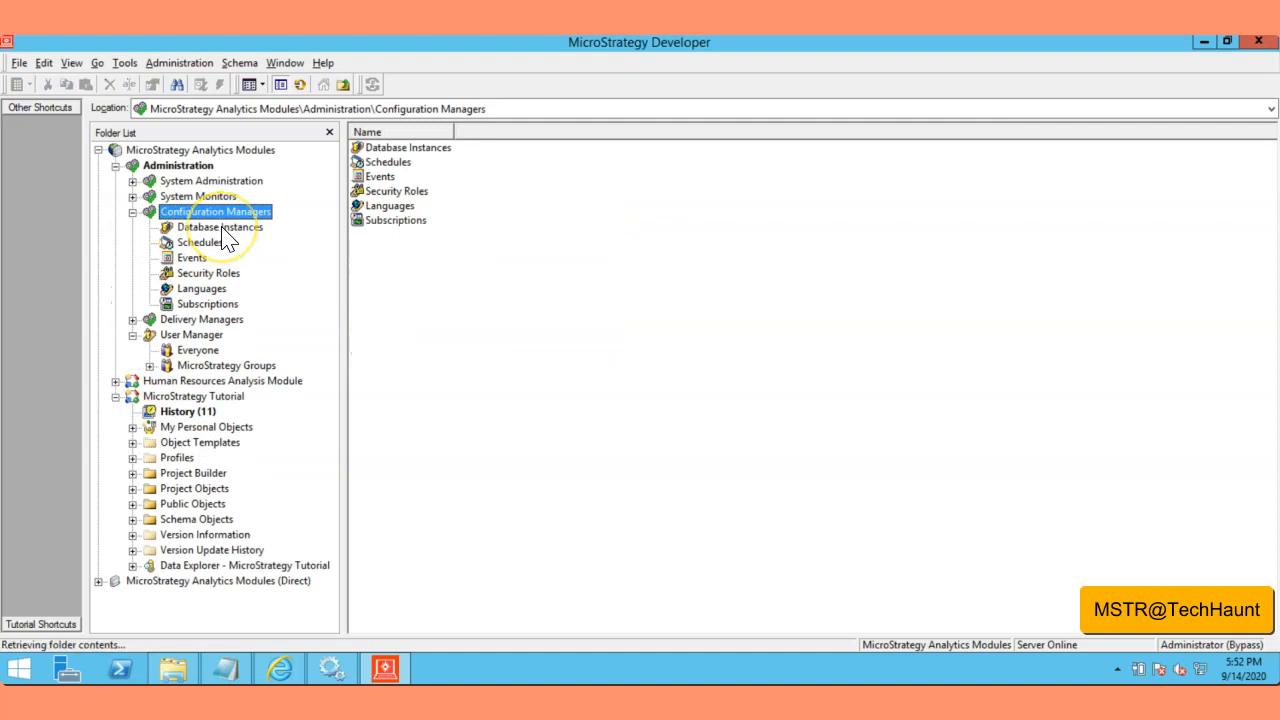
{"action": "left_click", "coordinate": [222, 229]}
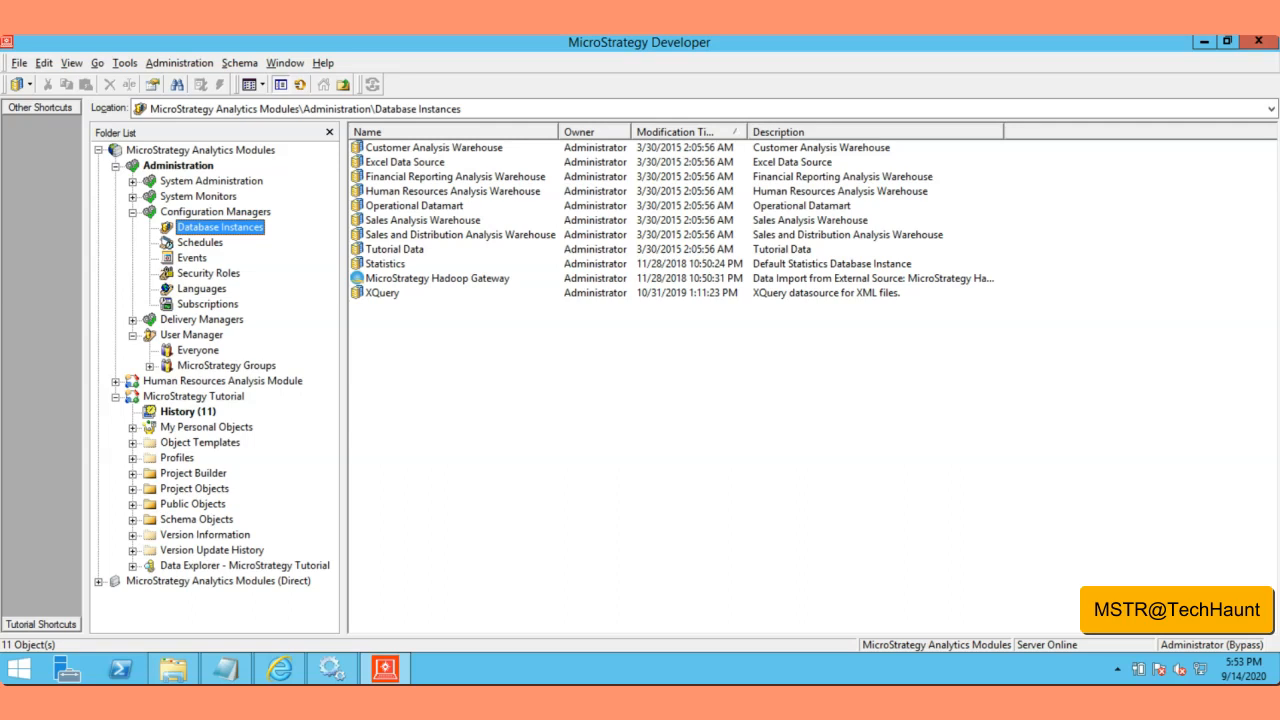
Step: Show the User Manager's two groups, MicroStrategy Groups and Everyone, with its context menu
{"action": "left_click", "coordinate": [132, 212]}
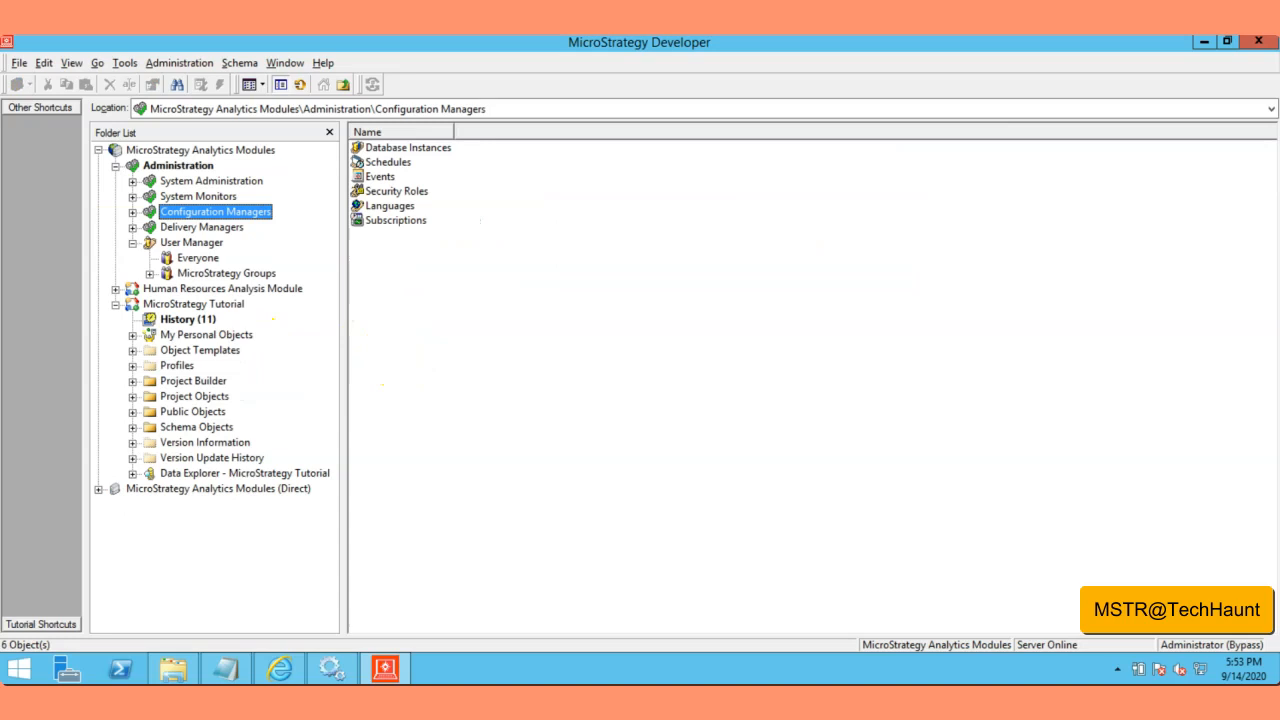
{"action": "left_click", "coordinate": [190, 244]}
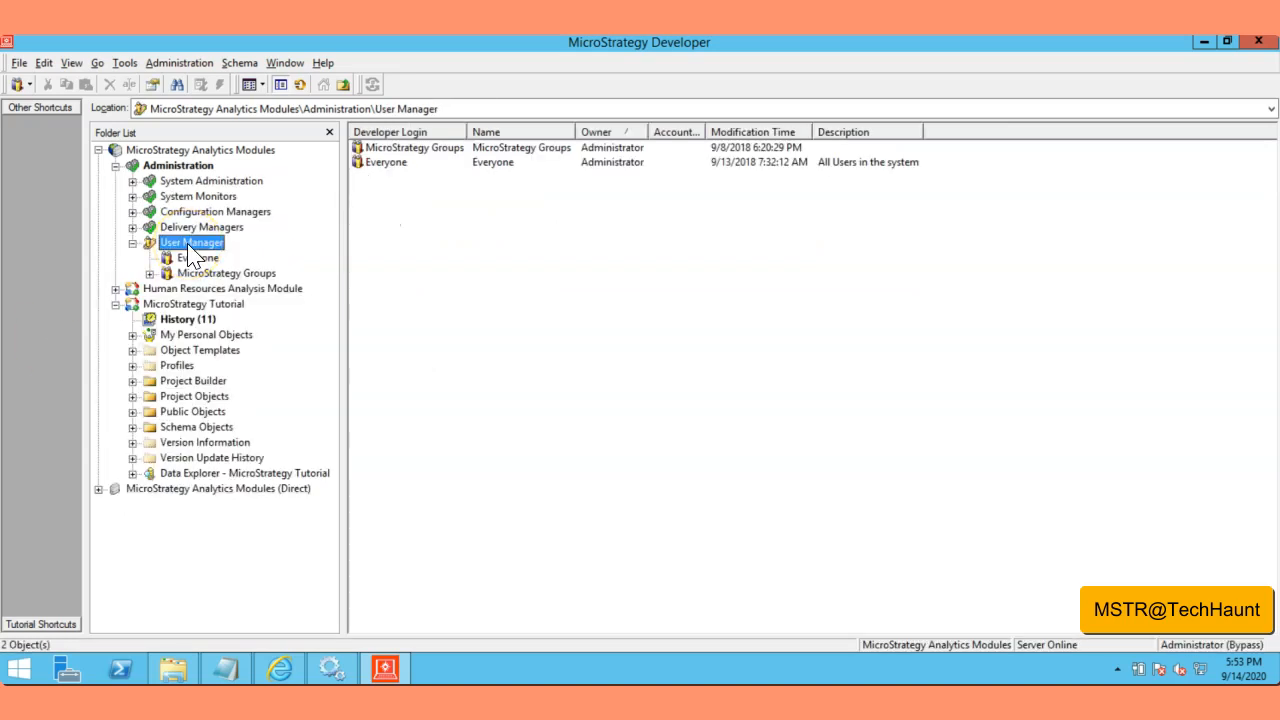
{"action": "right_click", "coordinate": [188, 245]}
Step: Add a new group via New > Group, named Developer Users with description Developer Users
{"action": "mouse_move", "coordinate": [305, 355]}
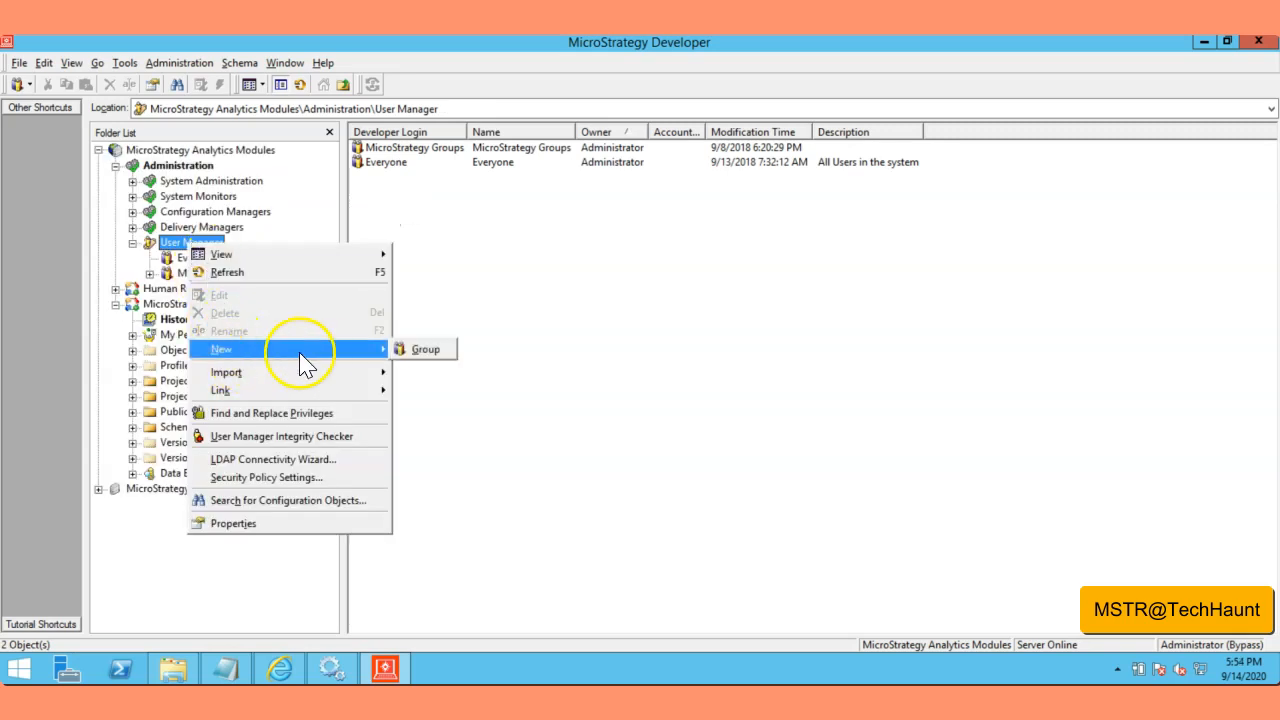
{"action": "left_click", "coordinate": [420, 349]}
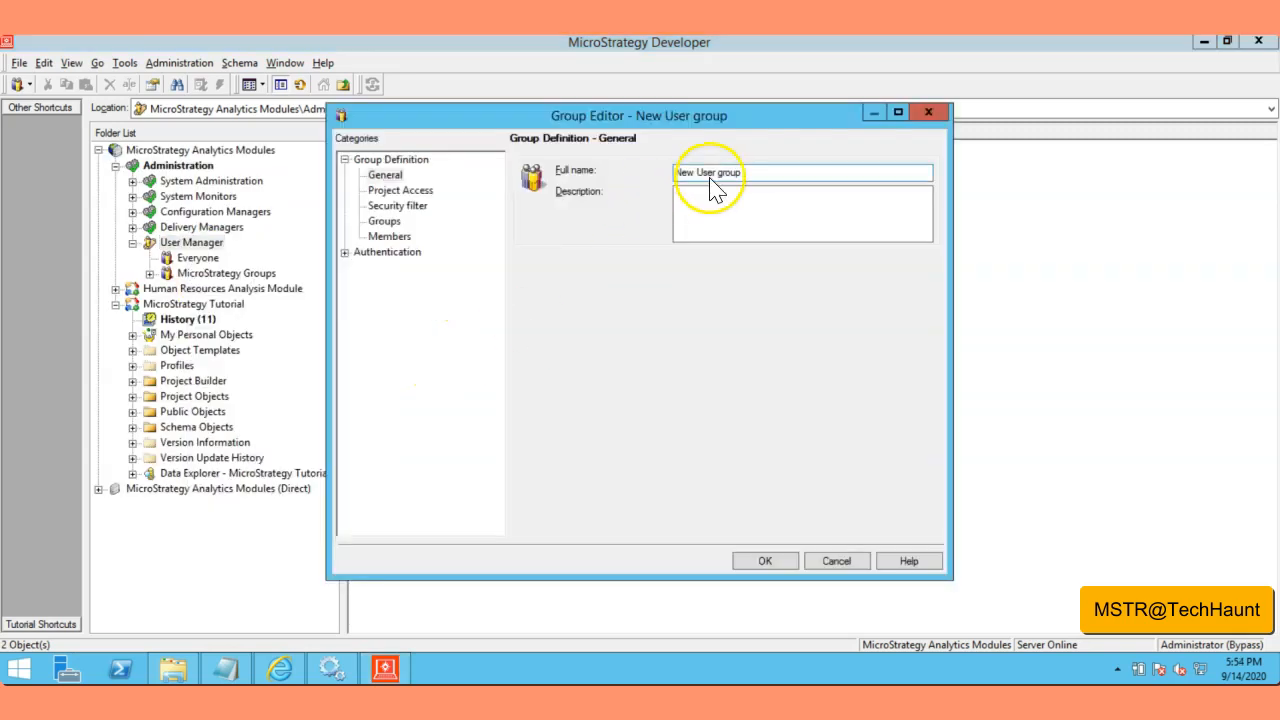
{"action": "left_click_drag", "start_coordinate": [680, 177], "coordinate": [764, 178]}
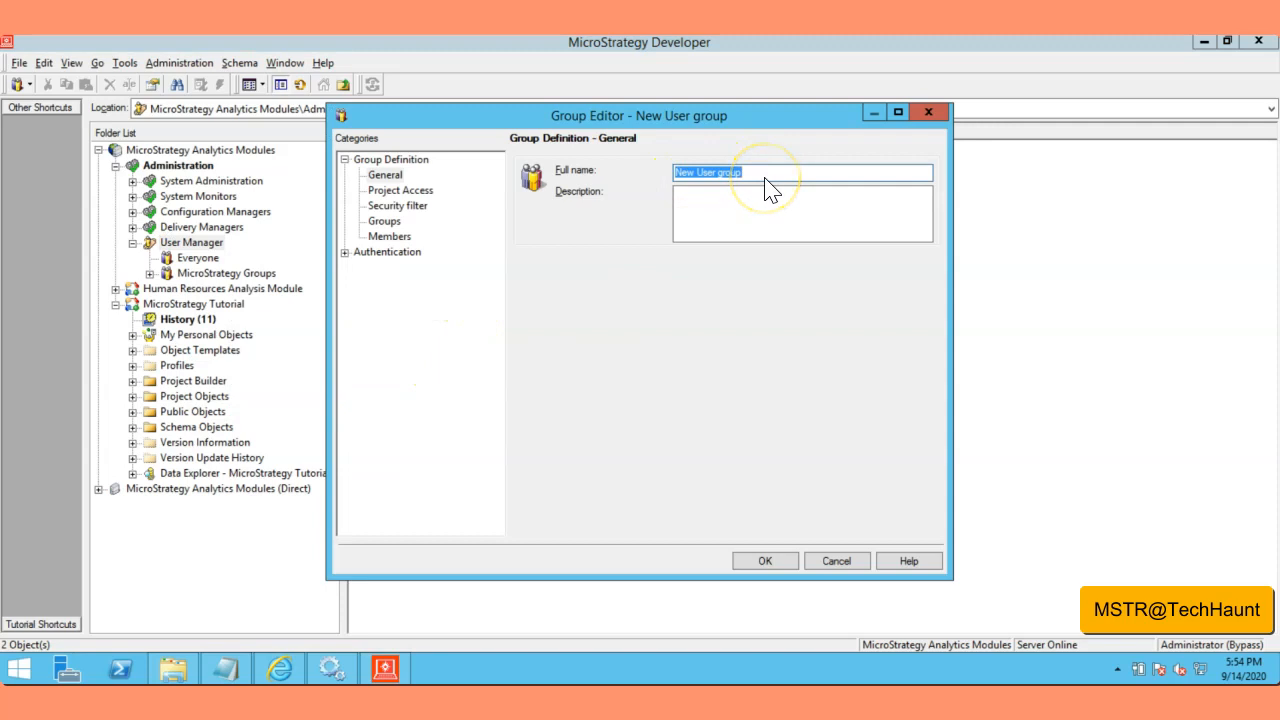
{"action": "key", "text": "BackSpace"}
{"action": "type", "text": "Analyst"}
{"action": "key", "text": "BackSpace"}
{"action": "key", "text": "BackSpace"}
{"action": "key", "text": "BackSpace"}
{"action": "key", "text": "BackSpace"}
{"action": "key", "text": "BackSpace"}
{"action": "key", "text": "BackSpace"}
{"action": "key", "text": "BackSpace"}
{"action": "type", "text": "Developer User"}
{"action": "key", "text": "Tab"}
{"action": "type", "text": "Developer Users"}
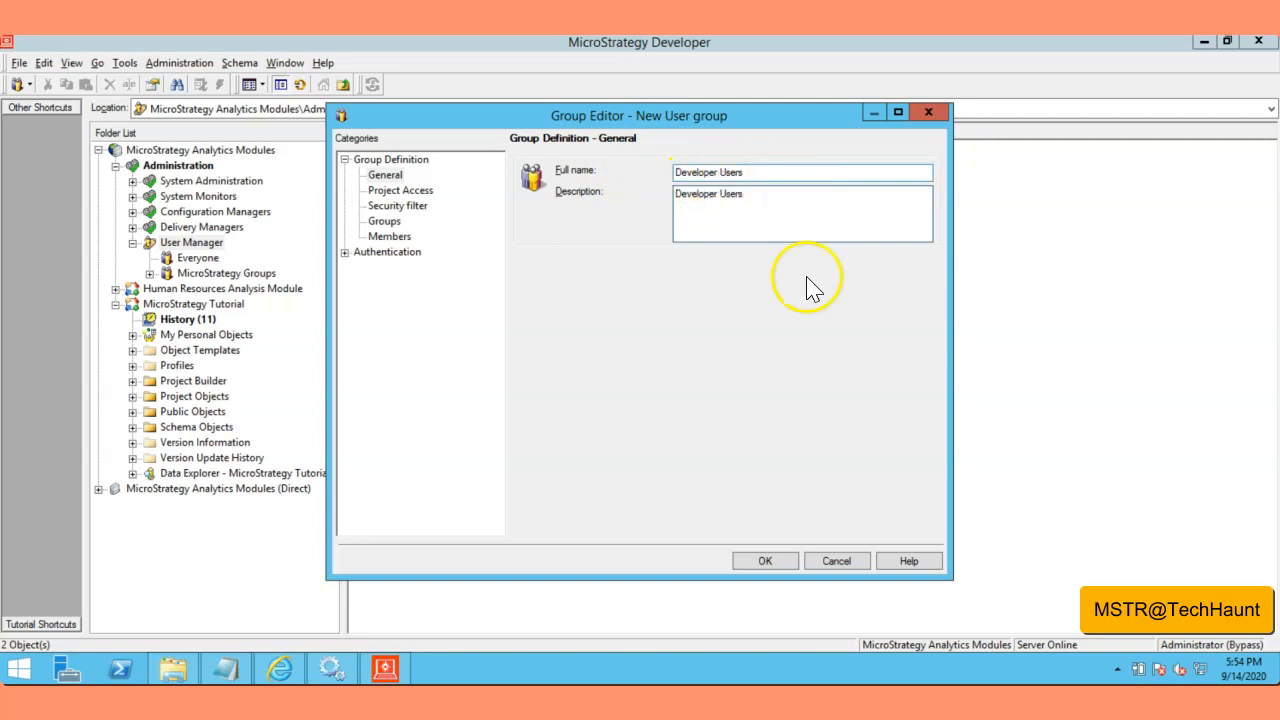
{"action": "left_click", "coordinate": [765, 561]}
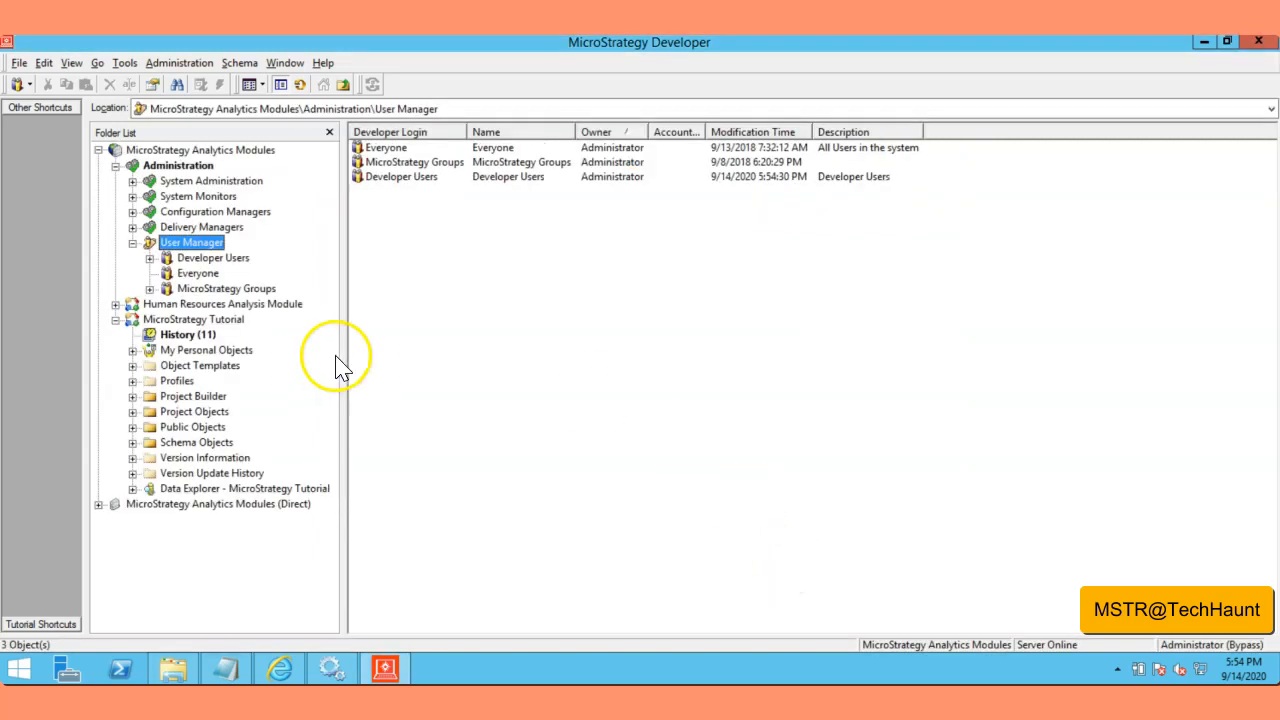
Step: Edit the Developer Users group and show its Project Access category in the Group Editor
{"action": "left_click", "coordinate": [410, 180]}
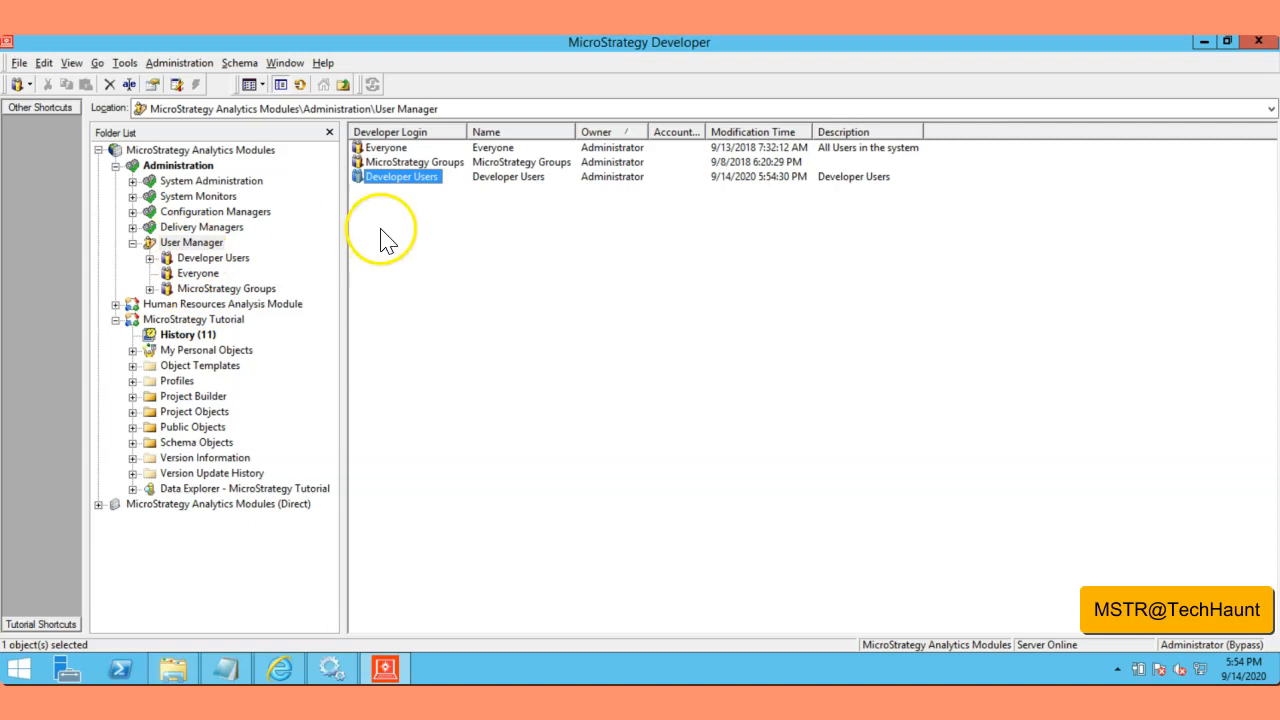
{"action": "right_click", "coordinate": [386, 178]}
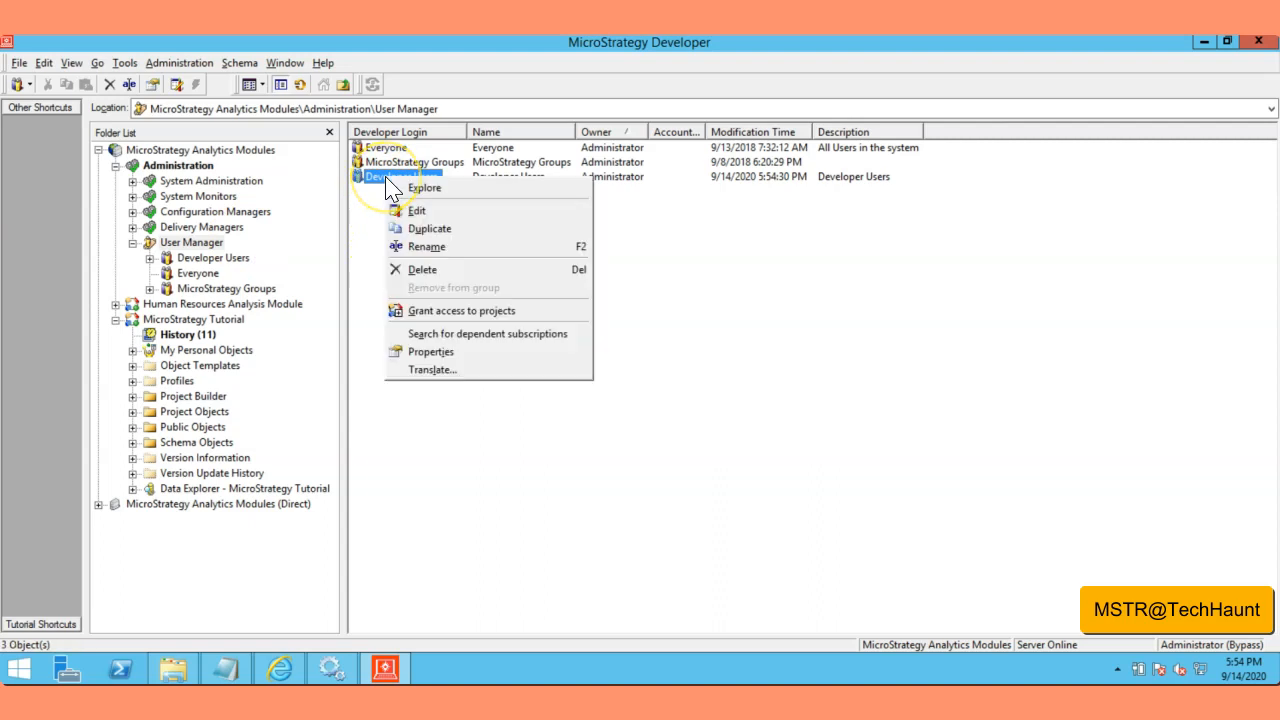
{"action": "left_click", "coordinate": [428, 211]}
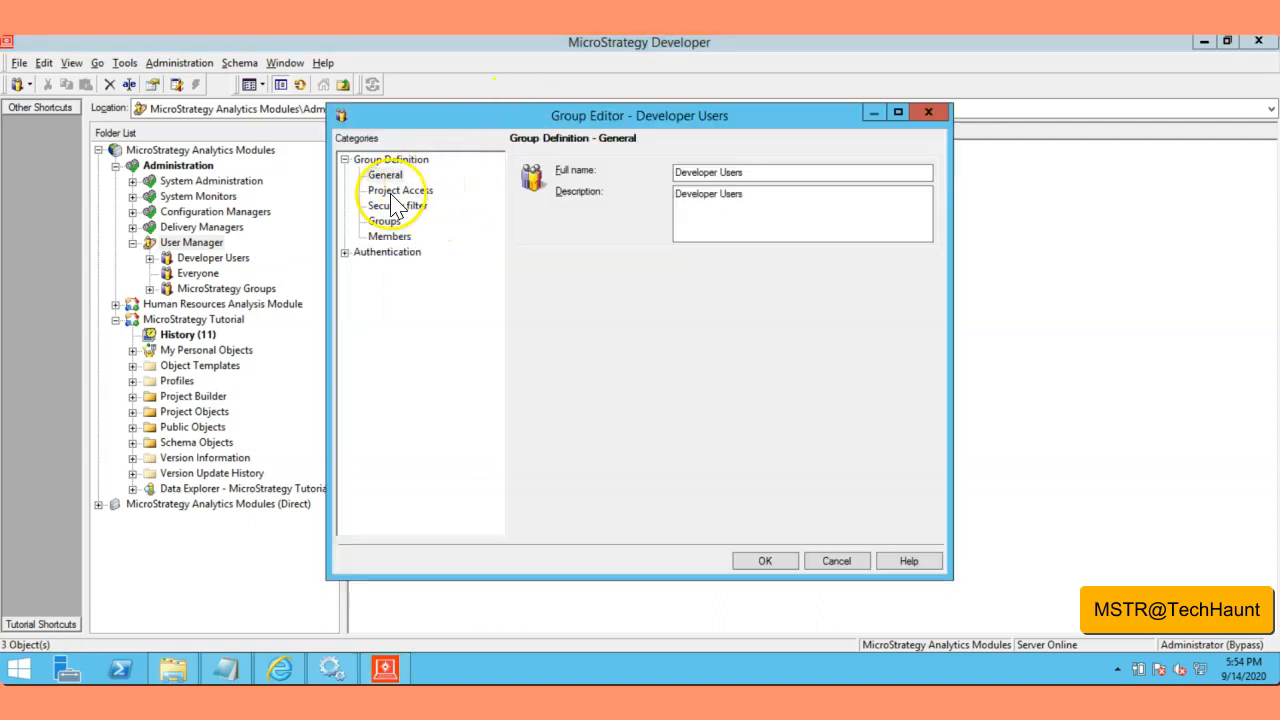
{"action": "left_click", "coordinate": [393, 192]}
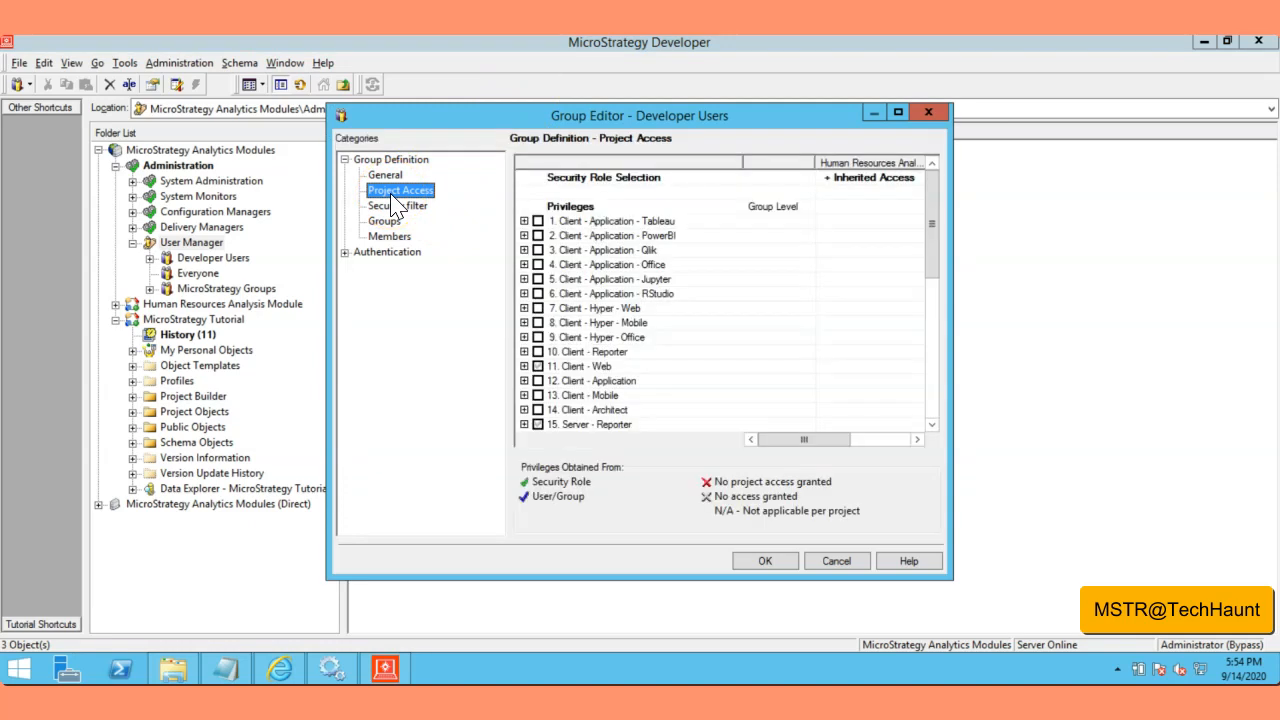
Step: Grant Client Hyper Web, Reporter, Architect, Server Analytics and Collaboration privileges, then save
{"action": "left_click", "coordinate": [897, 112]}
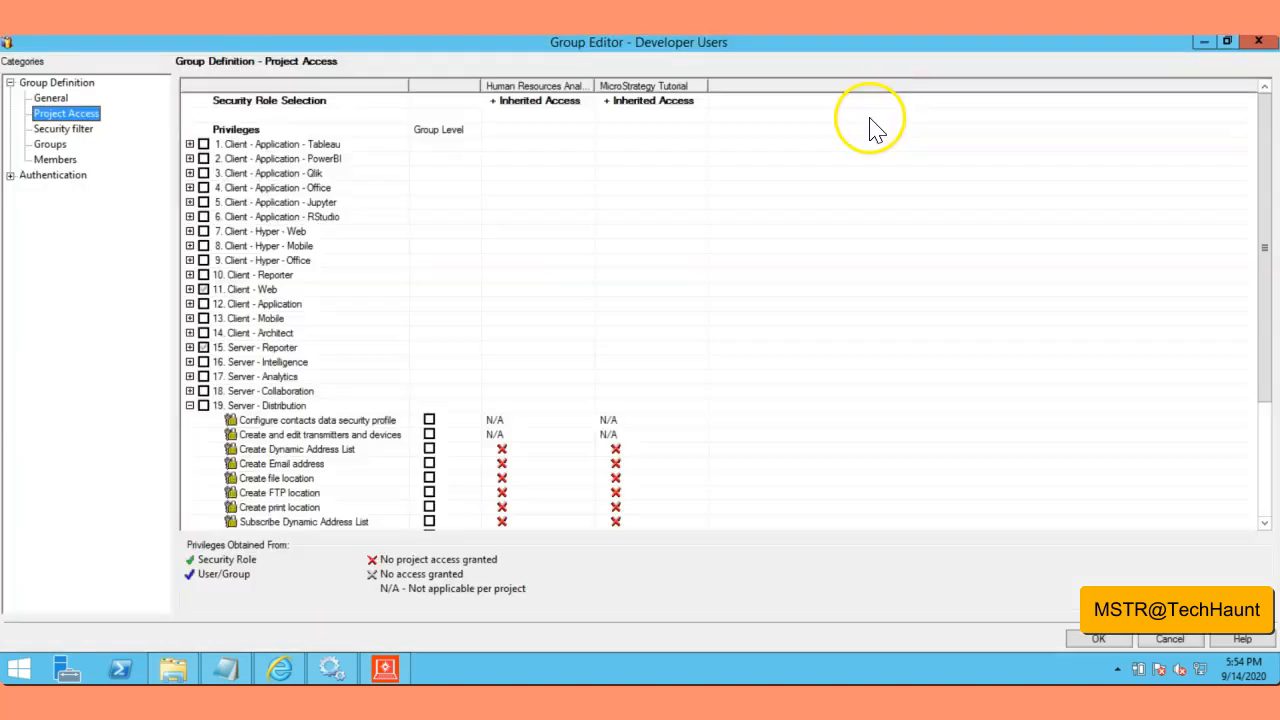
{"action": "left_click", "coordinate": [200, 406]}
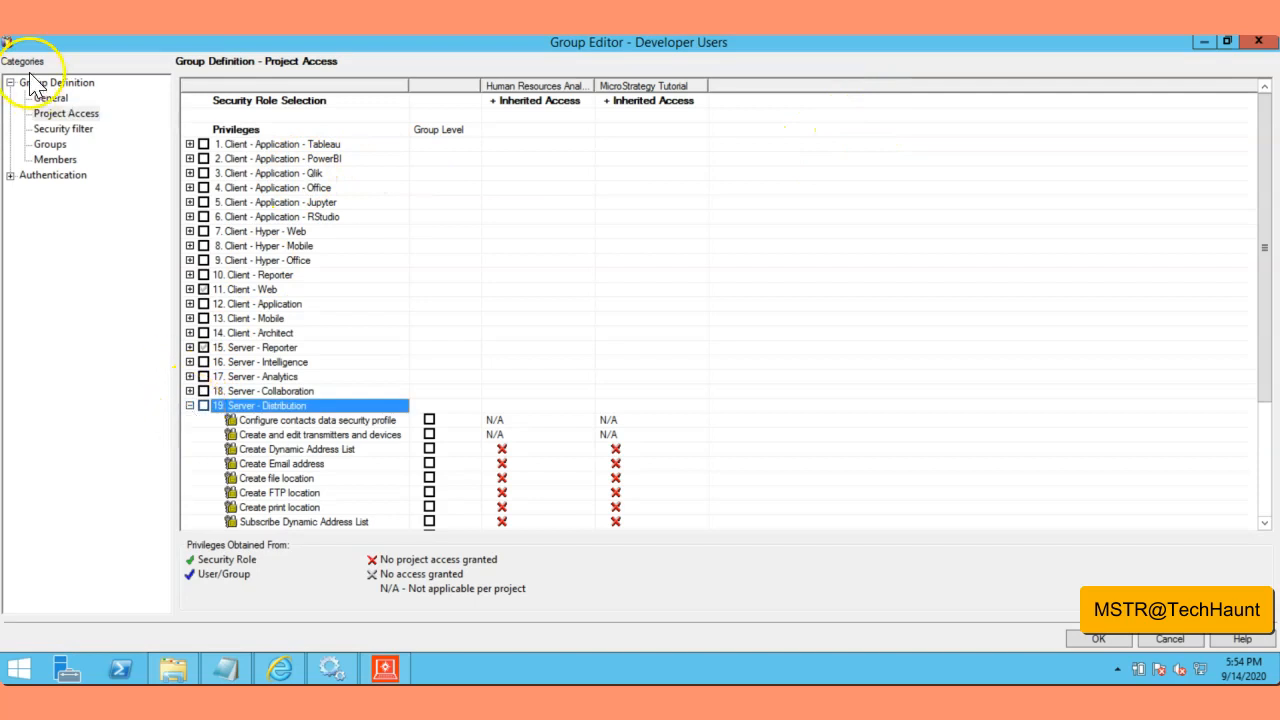
{"action": "left_click", "coordinate": [190, 405]}
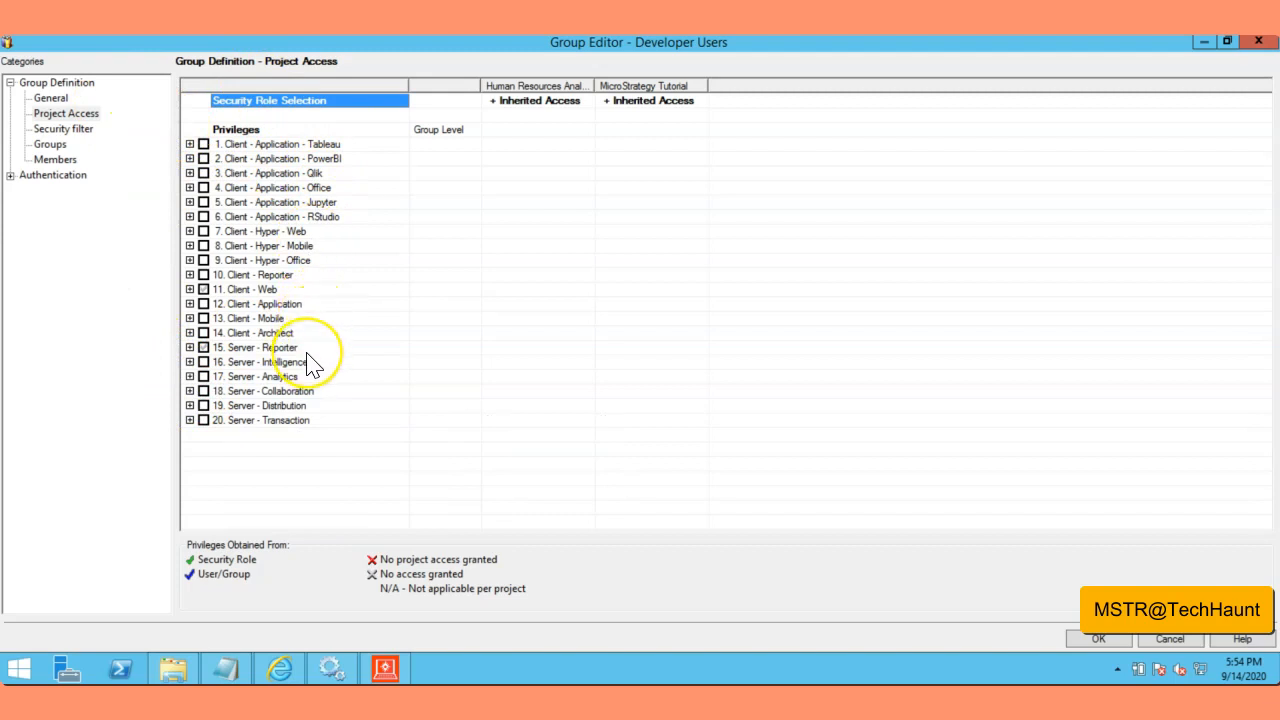
{"action": "left_click", "coordinate": [203, 231]}
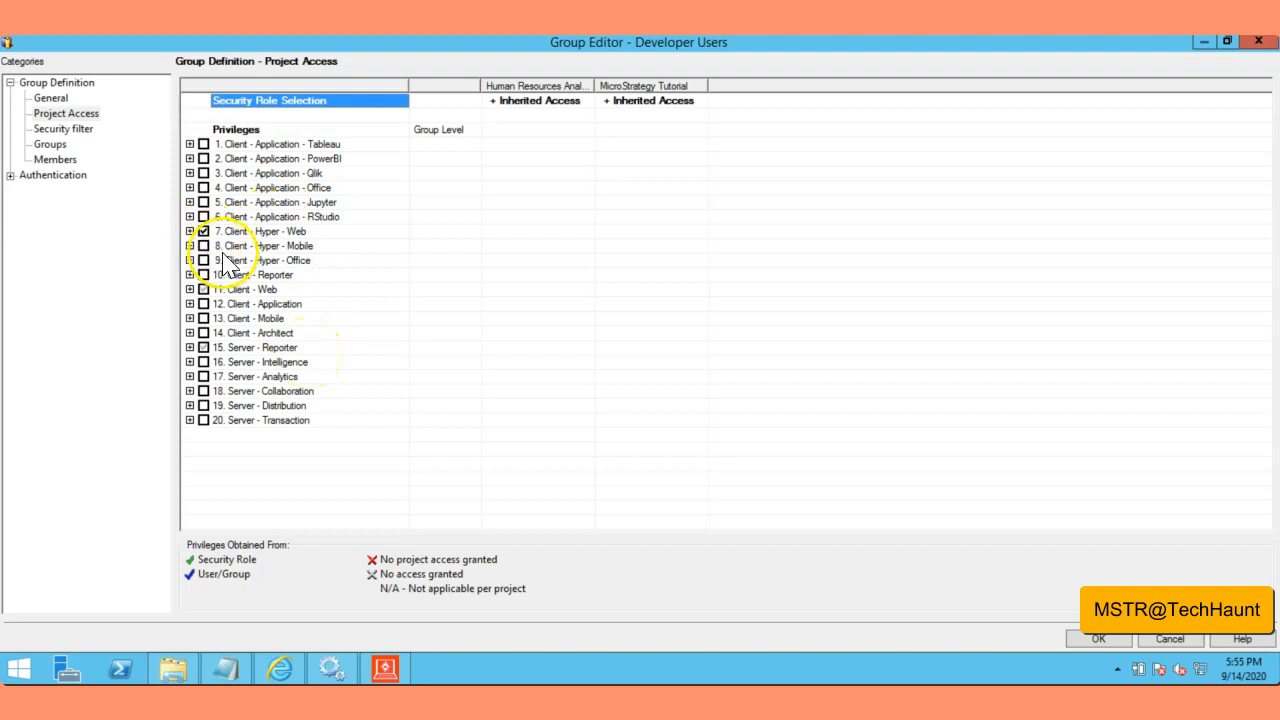
{"action": "left_click", "coordinate": [204, 275]}
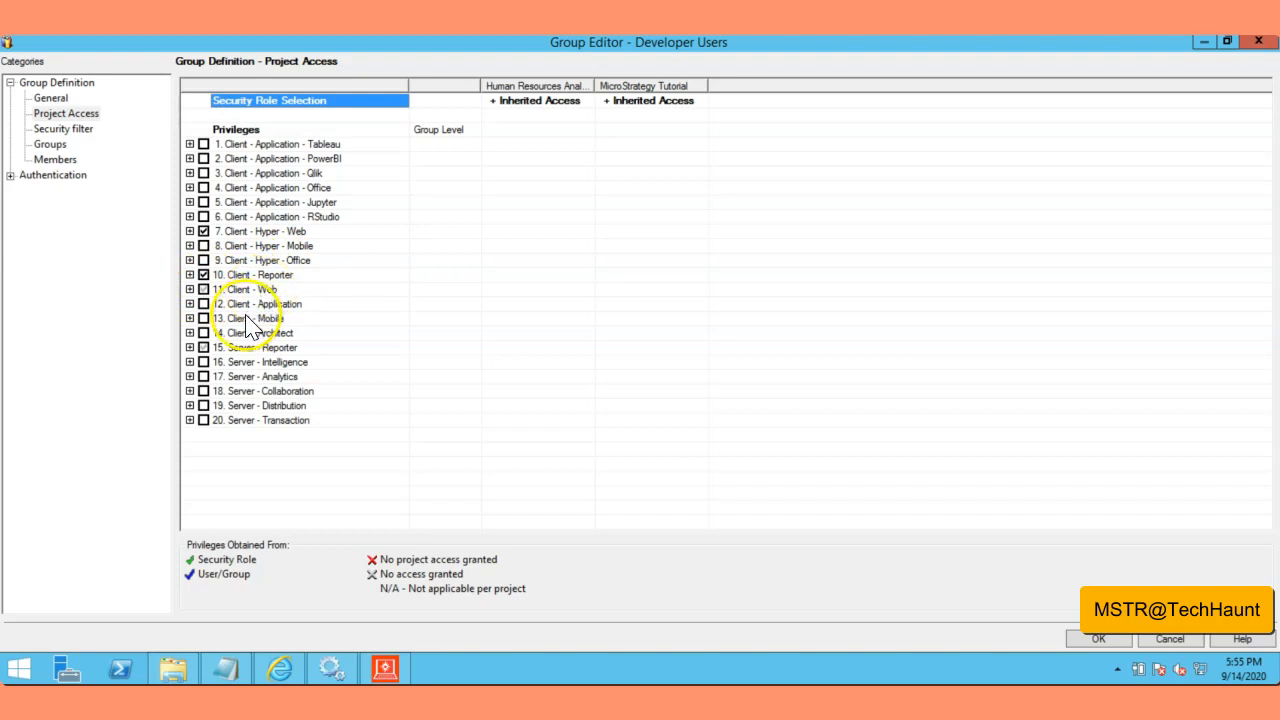
{"action": "left_click", "coordinate": [203, 333]}
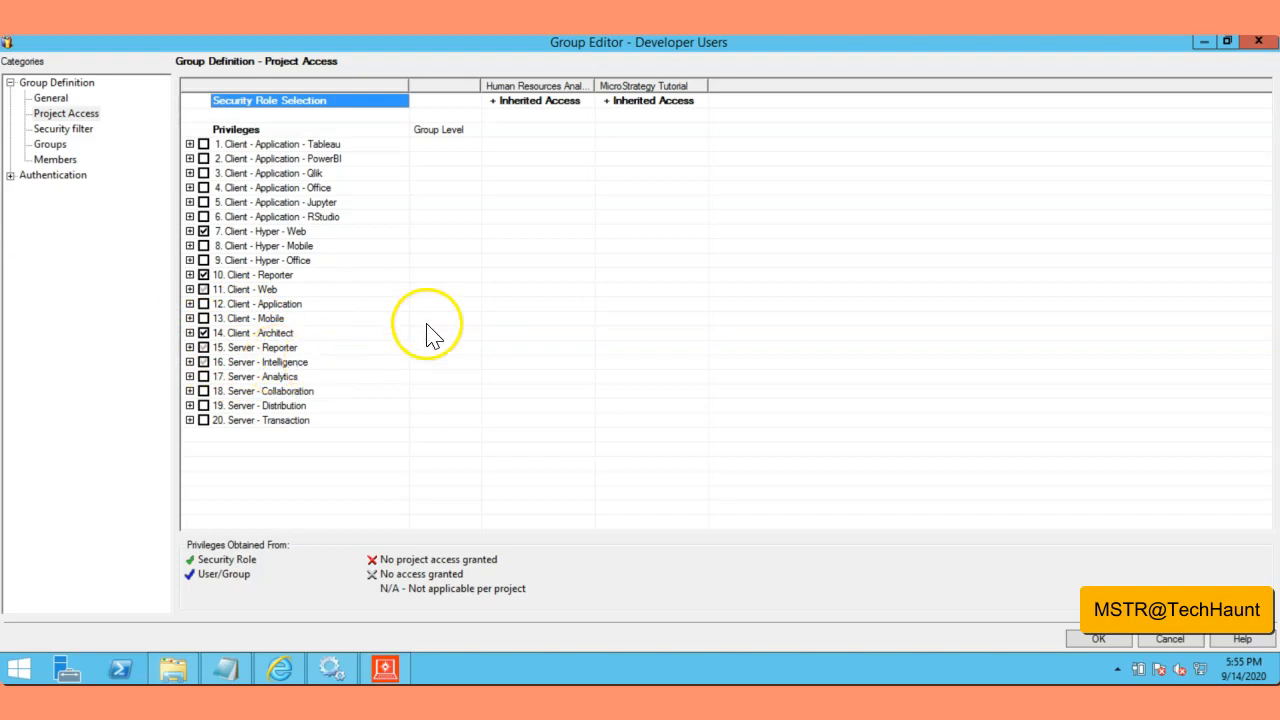
{"action": "left_click", "coordinate": [204, 392]}
{"action": "left_click", "coordinate": [204, 376]}
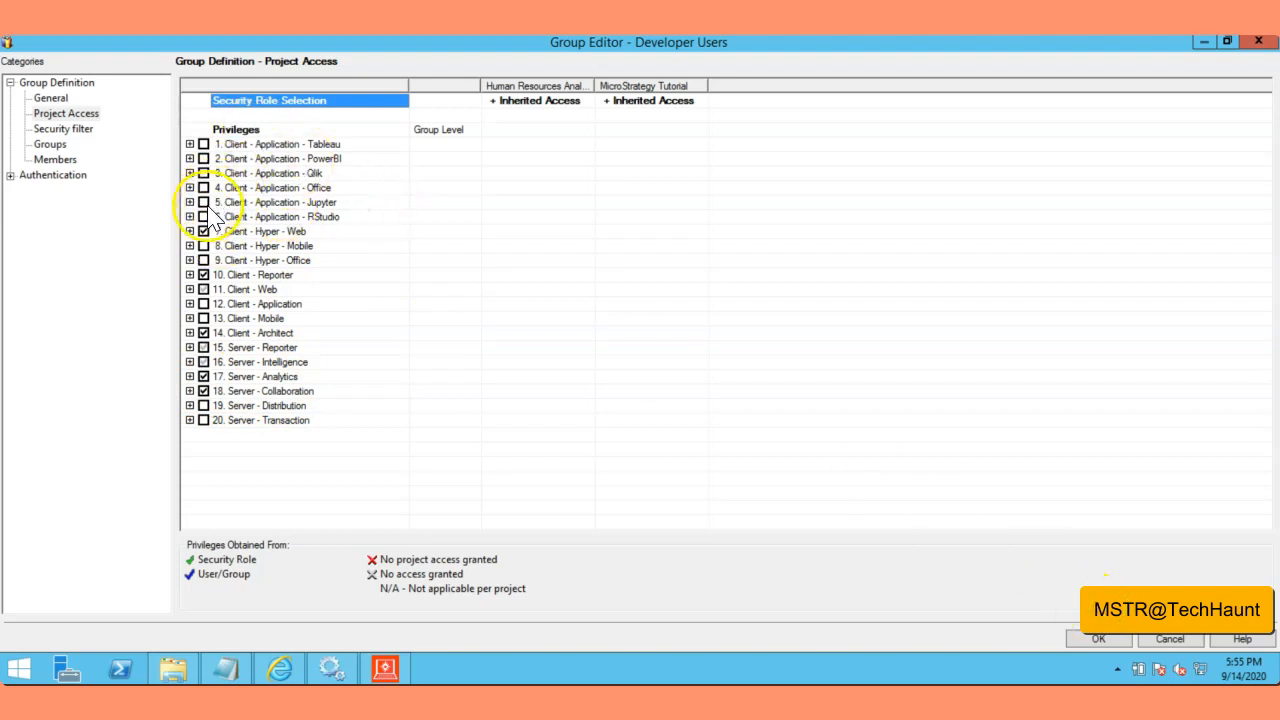
{"action": "left_click", "coordinate": [1100, 640]}
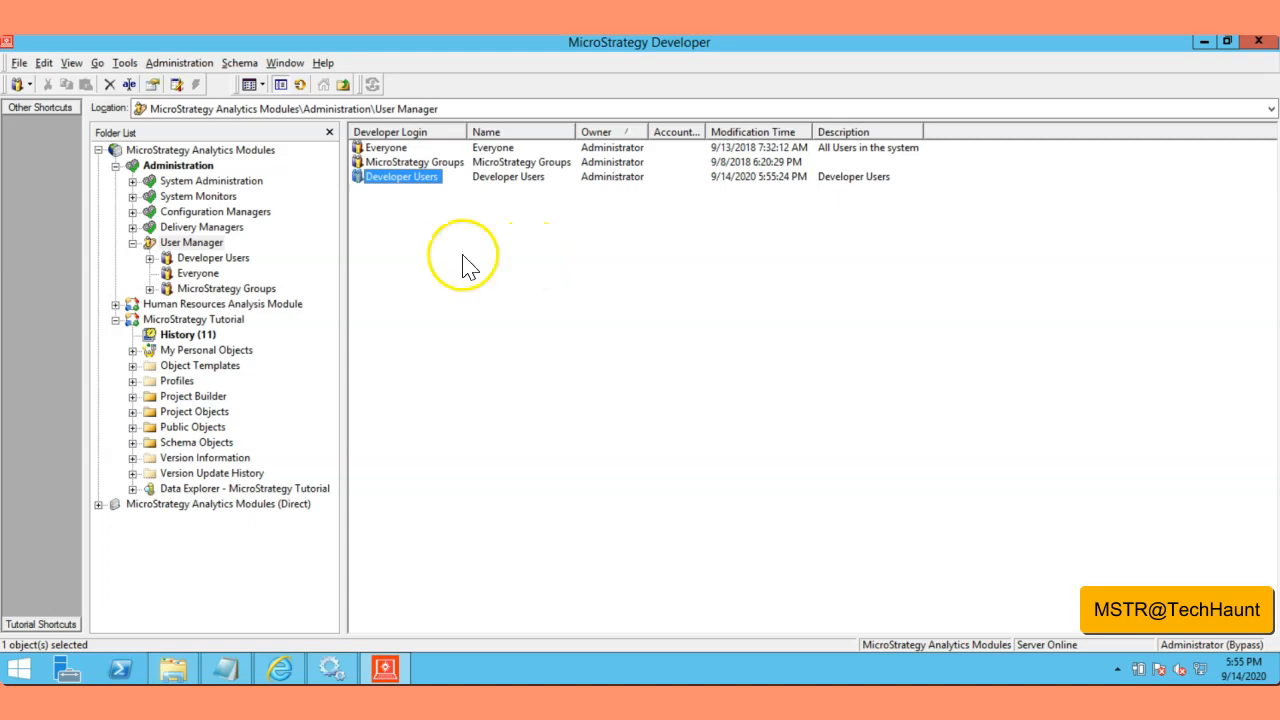
Step: Browse Everyone and MicroStrategy Groups, ending in the empty Developer Users group with 0 members
{"action": "left_click", "coordinate": [182, 243]}
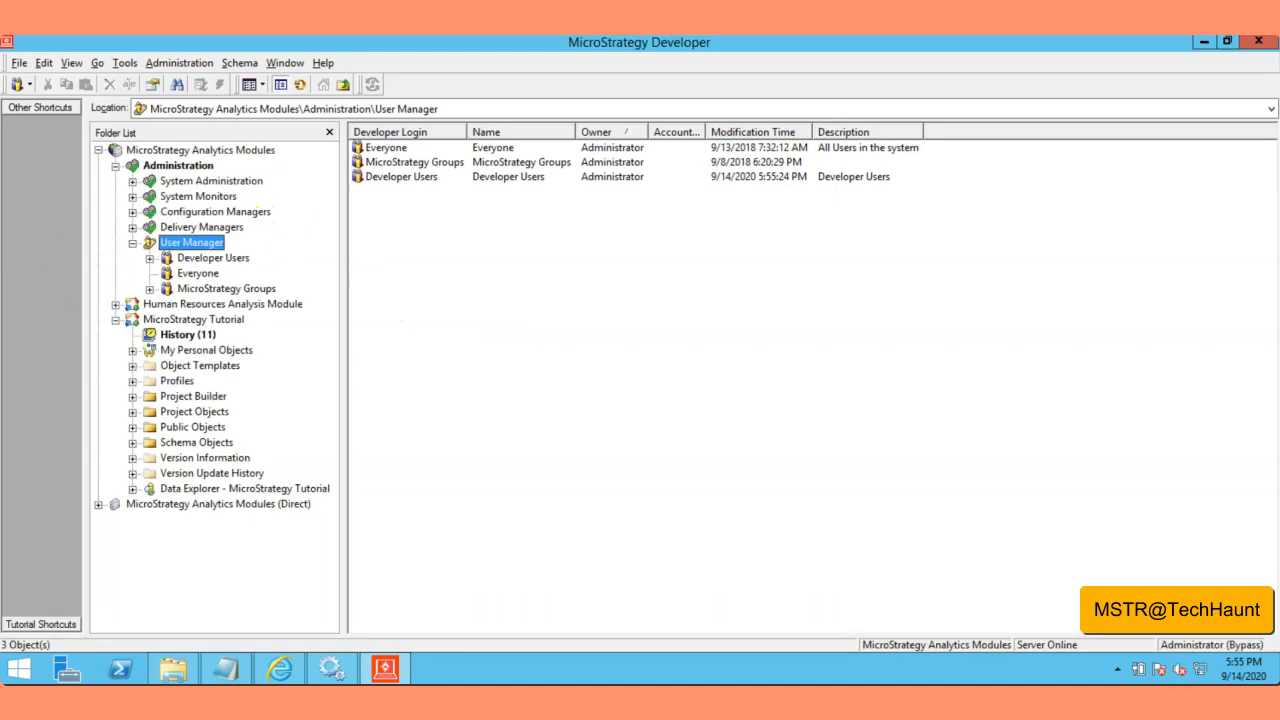
{"action": "left_click", "coordinate": [203, 262]}
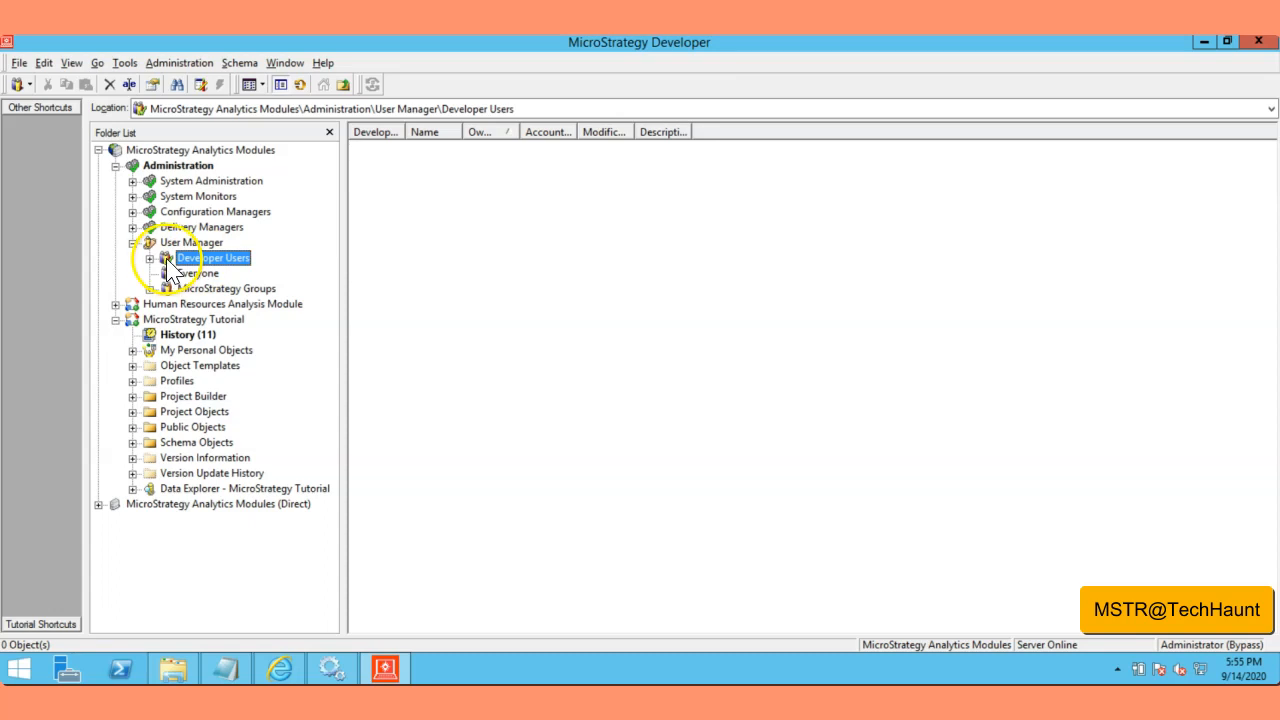
{"action": "left_click", "coordinate": [198, 273]}
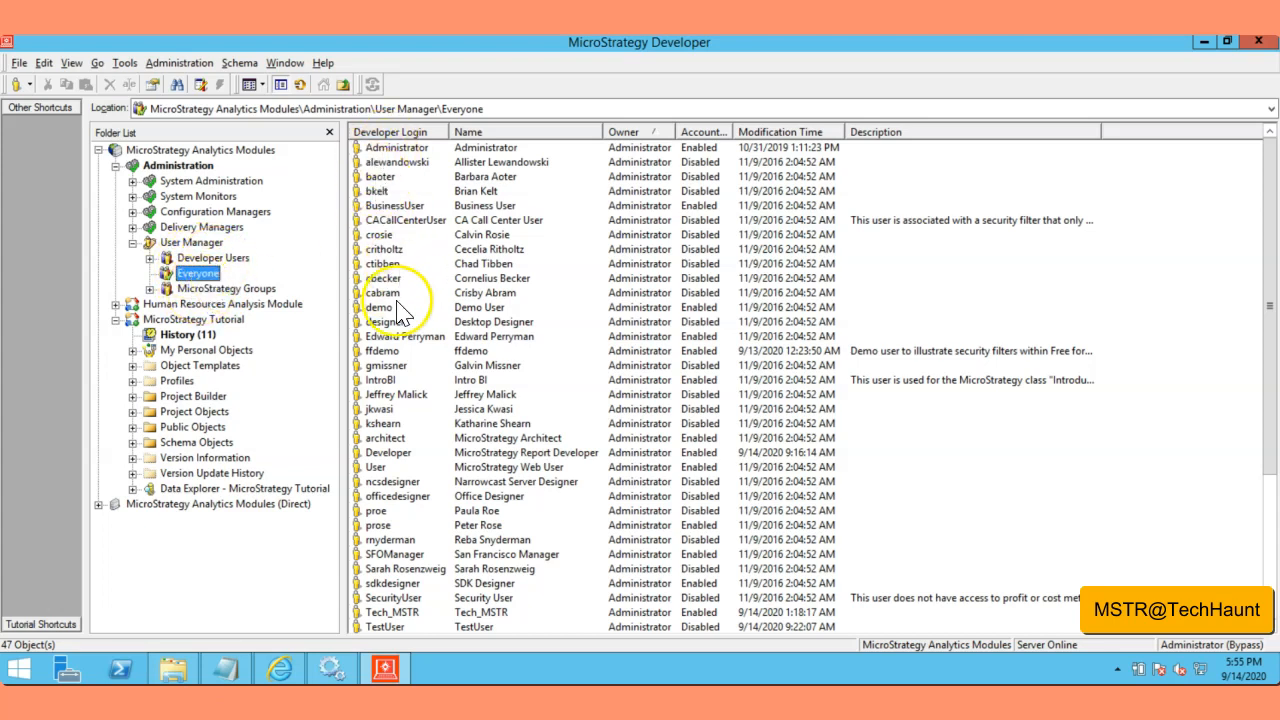
{"action": "left_click", "coordinate": [207, 288]}
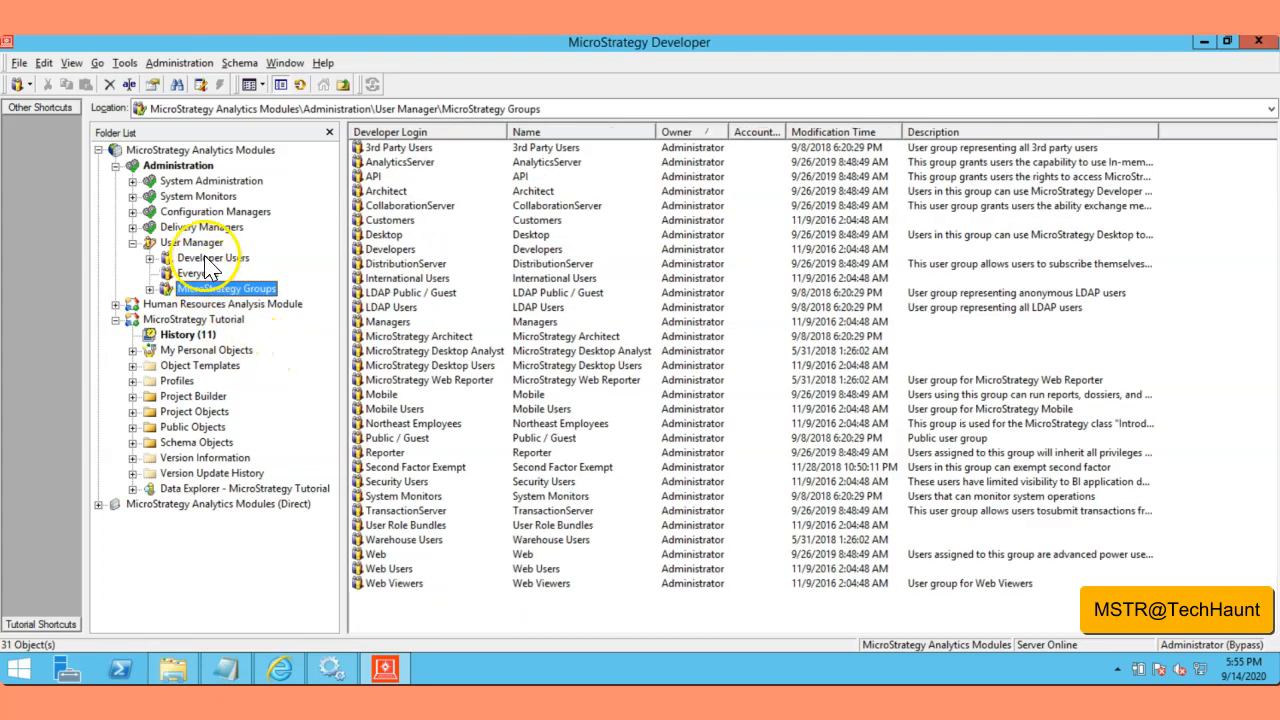
{"action": "left_click", "coordinate": [207, 259]}
{"action": "left_click", "coordinate": [214, 262]}
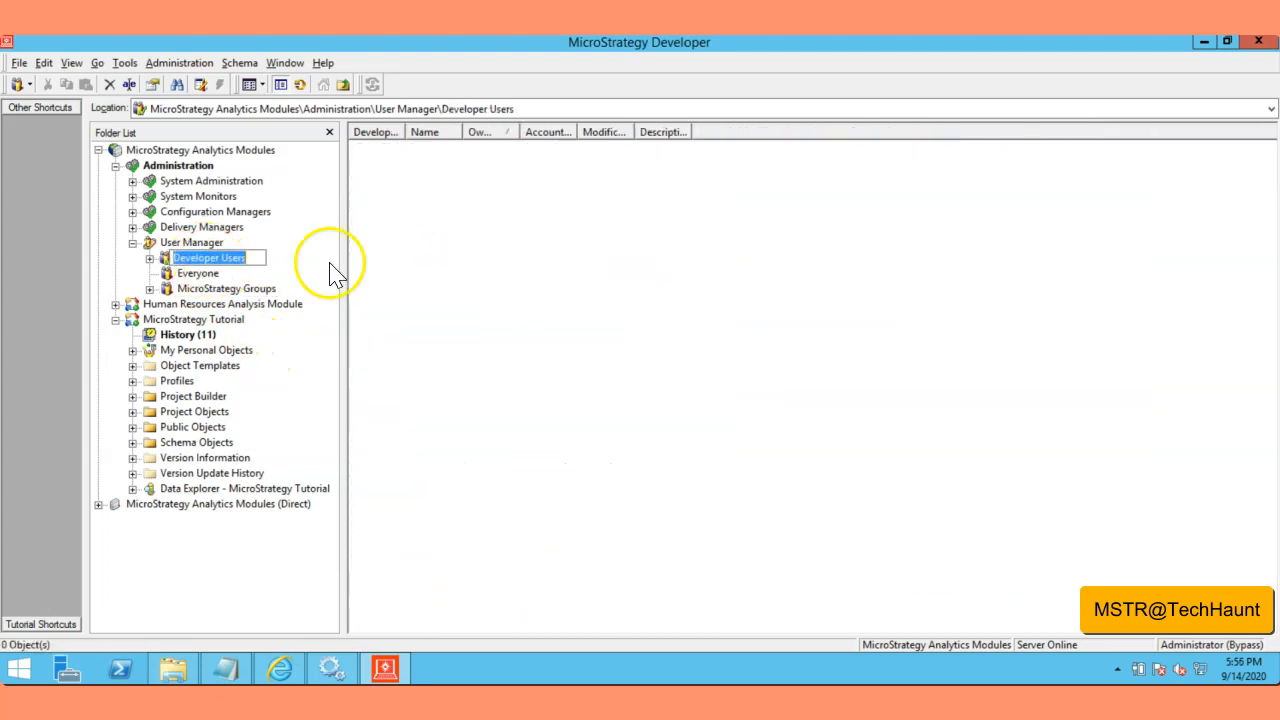
{"action": "left_click", "coordinate": [413, 268]}
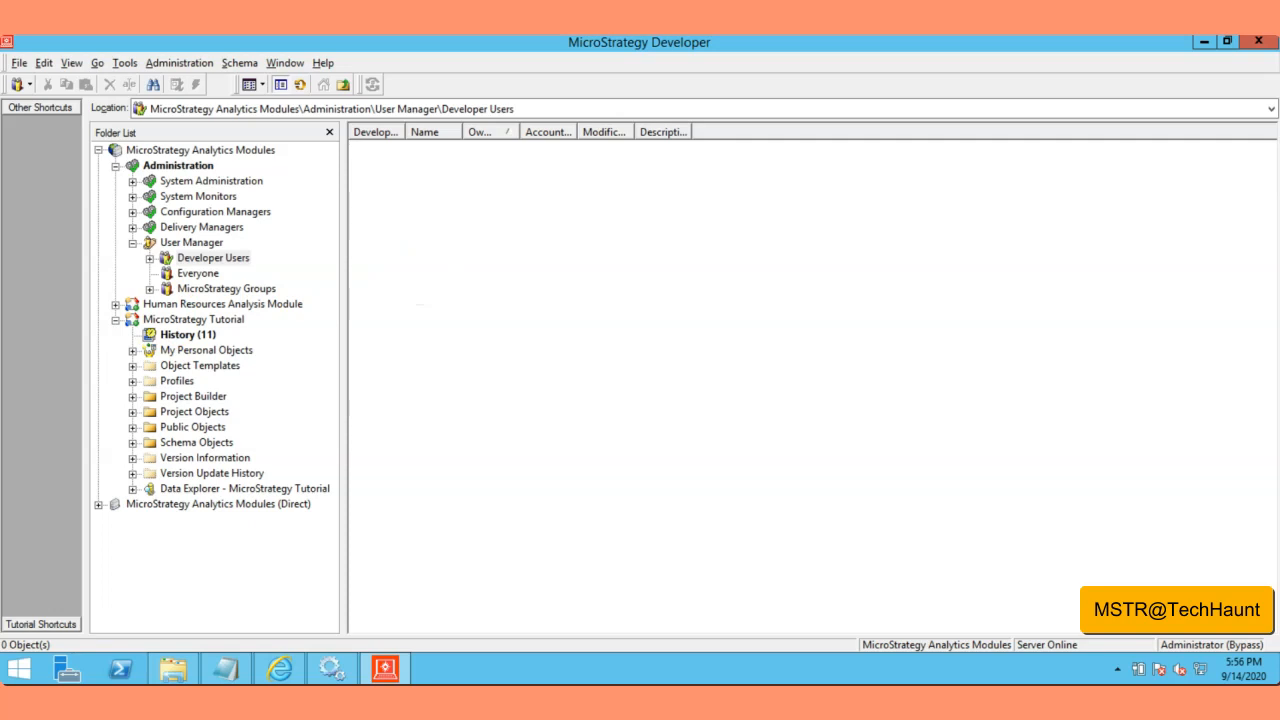
Step: Create a new user in Developer Users with login and full name Developer1
{"action": "right_click", "coordinate": [566, 207]}
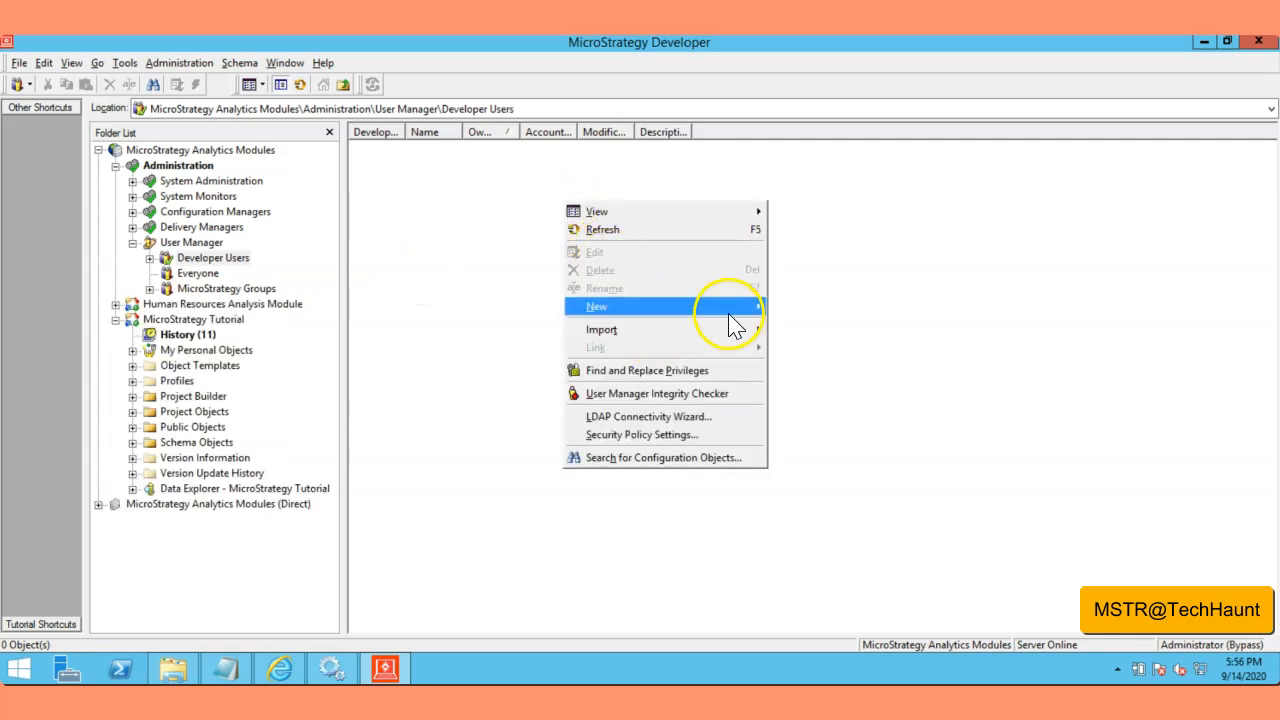
{"action": "mouse_move", "coordinate": [740, 312]}
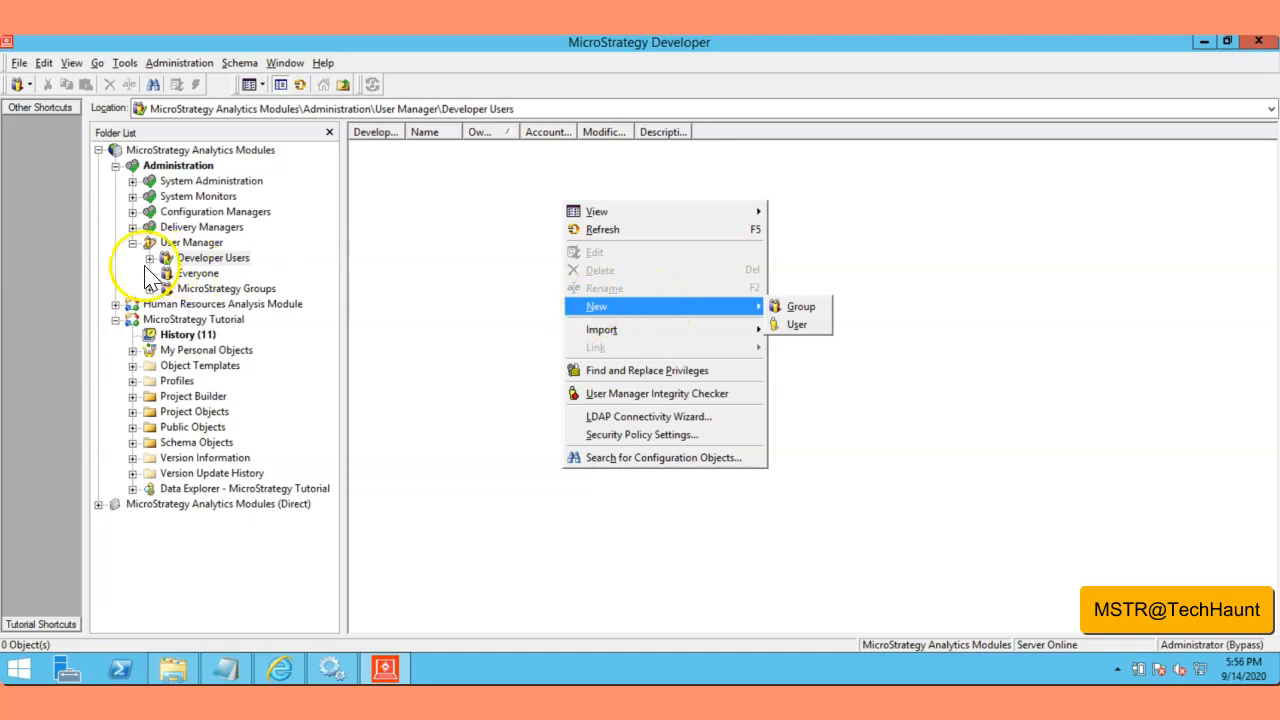
{"action": "left_click", "coordinate": [797, 325]}
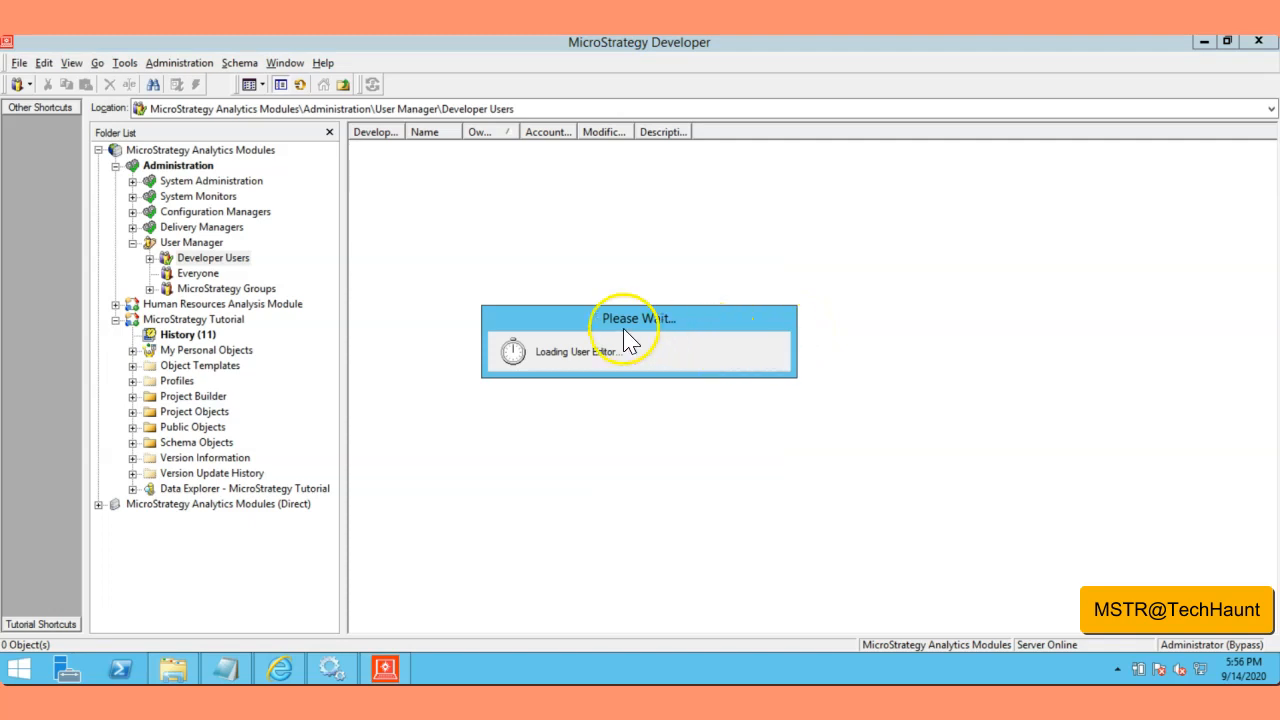
{"action": "left_click_drag", "start_coordinate": [677, 181], "coordinate": [743, 182]}
{"action": "type", "text": "Developer 1"}
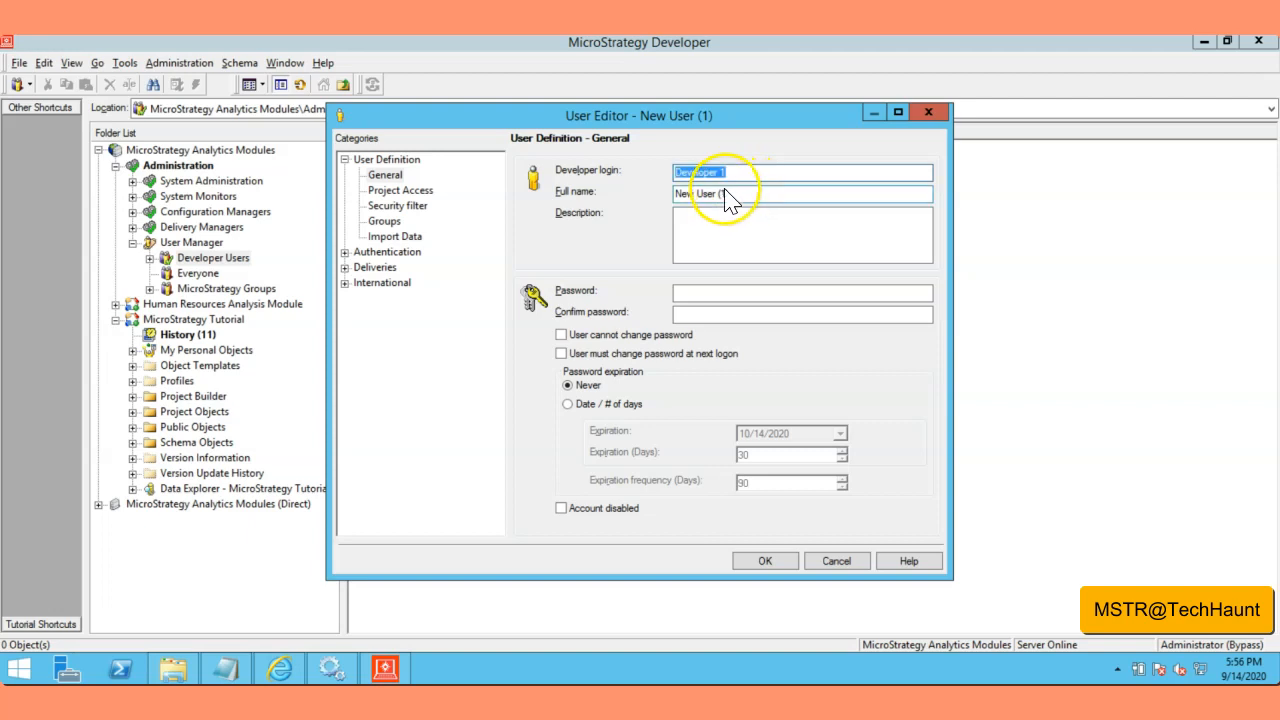
{"action": "left_click", "coordinate": [720, 172]}
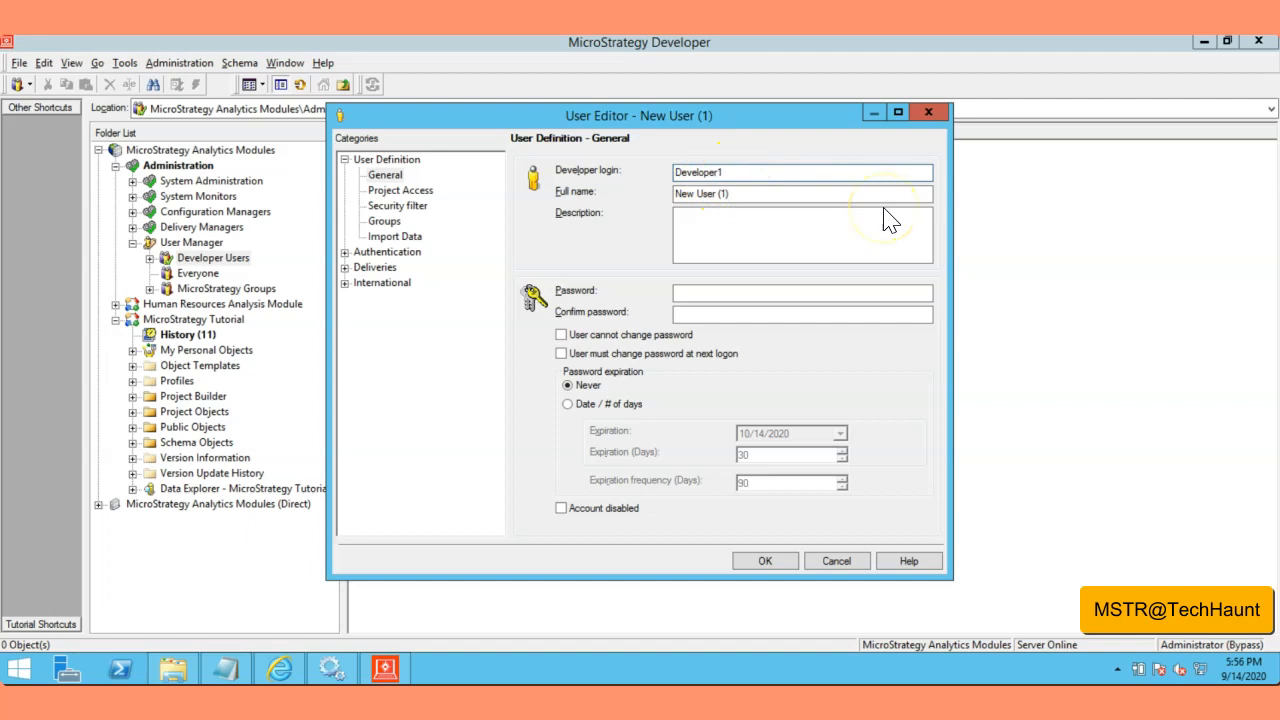
{"action": "key", "text": "Tab"}
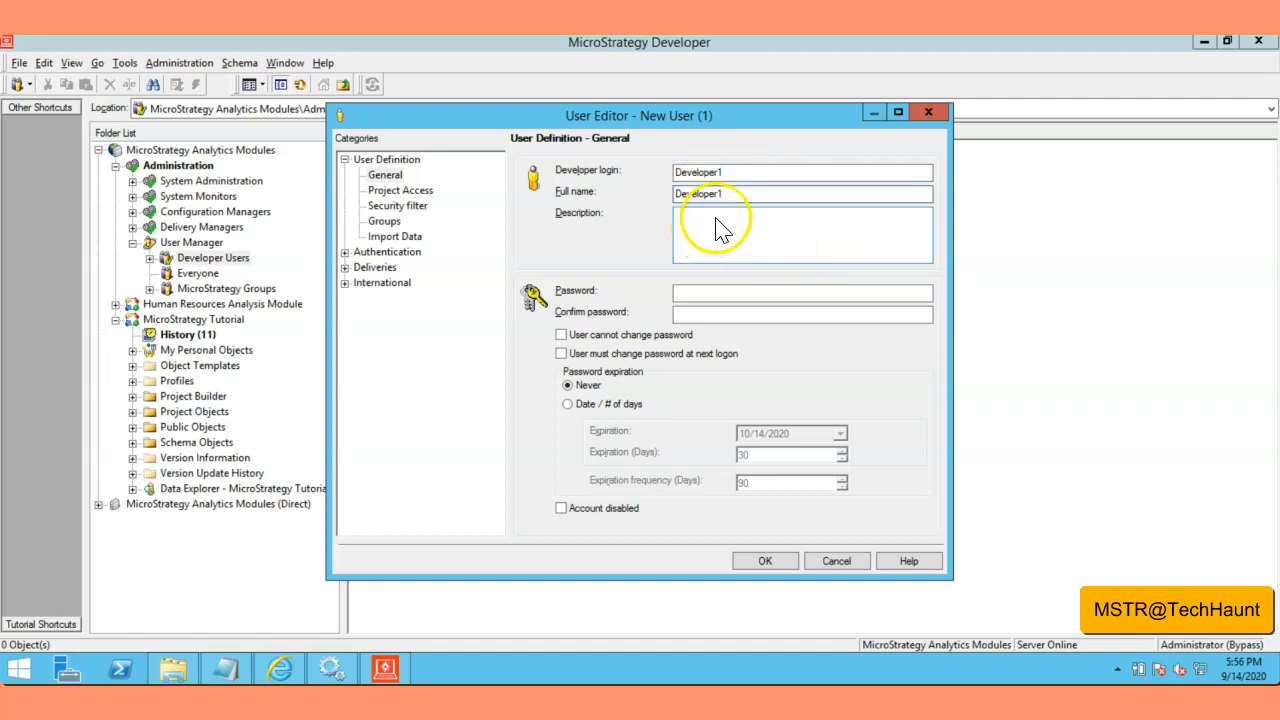
Step: Tick User cannot change password, then enter and confirm the user's password
{"action": "left_click", "coordinate": [561, 335]}
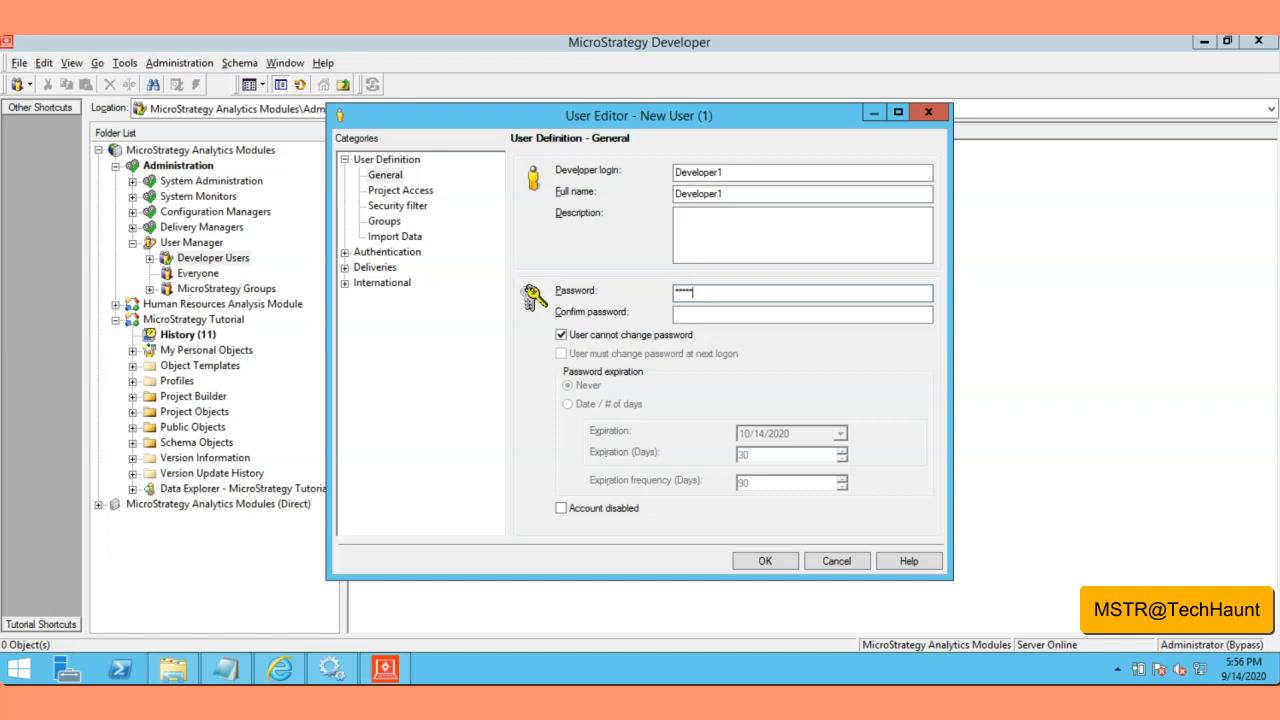
{"action": "key", "text": "Tab"}
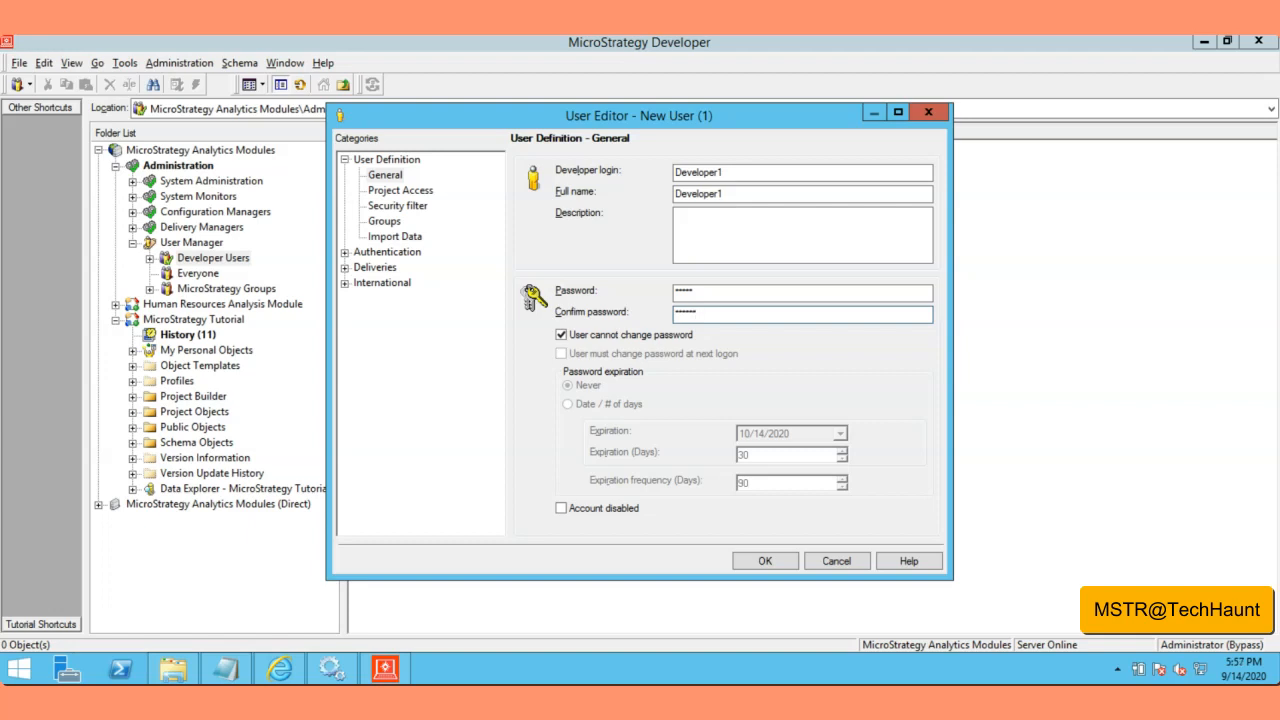
{"action": "left_click_drag", "start_coordinate": [704, 295], "coordinate": [654, 298]}
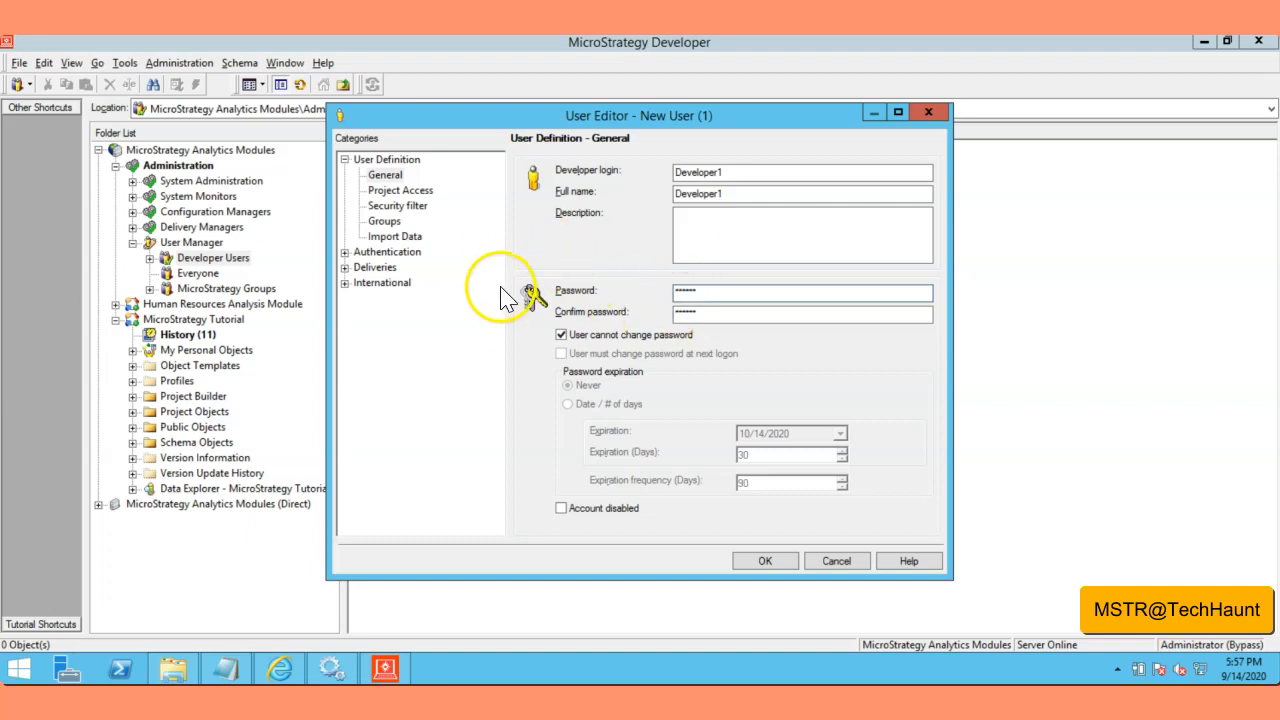
Step: Review the new user's Project Access privileges, then check its Groups page showing Developer Users membership
{"action": "left_click", "coordinate": [393, 192]}
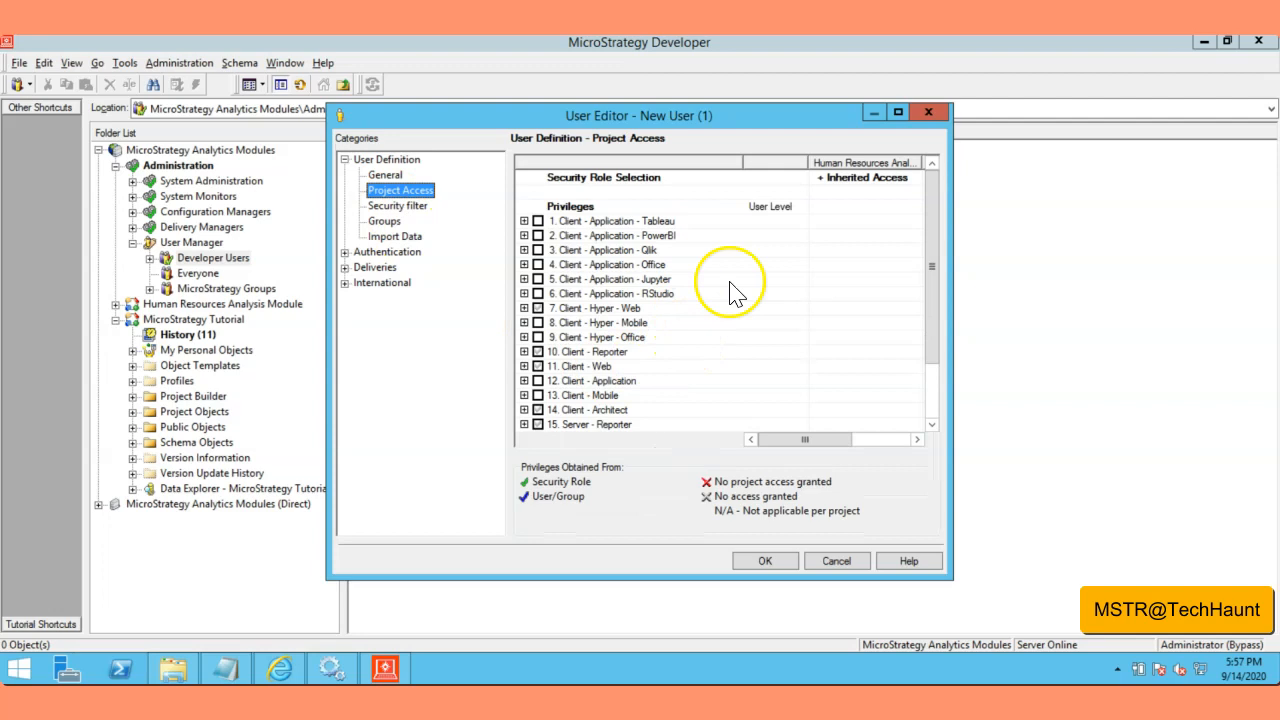
{"action": "left_click_drag", "start_coordinate": [519, 124], "coordinate": [497, 93]}
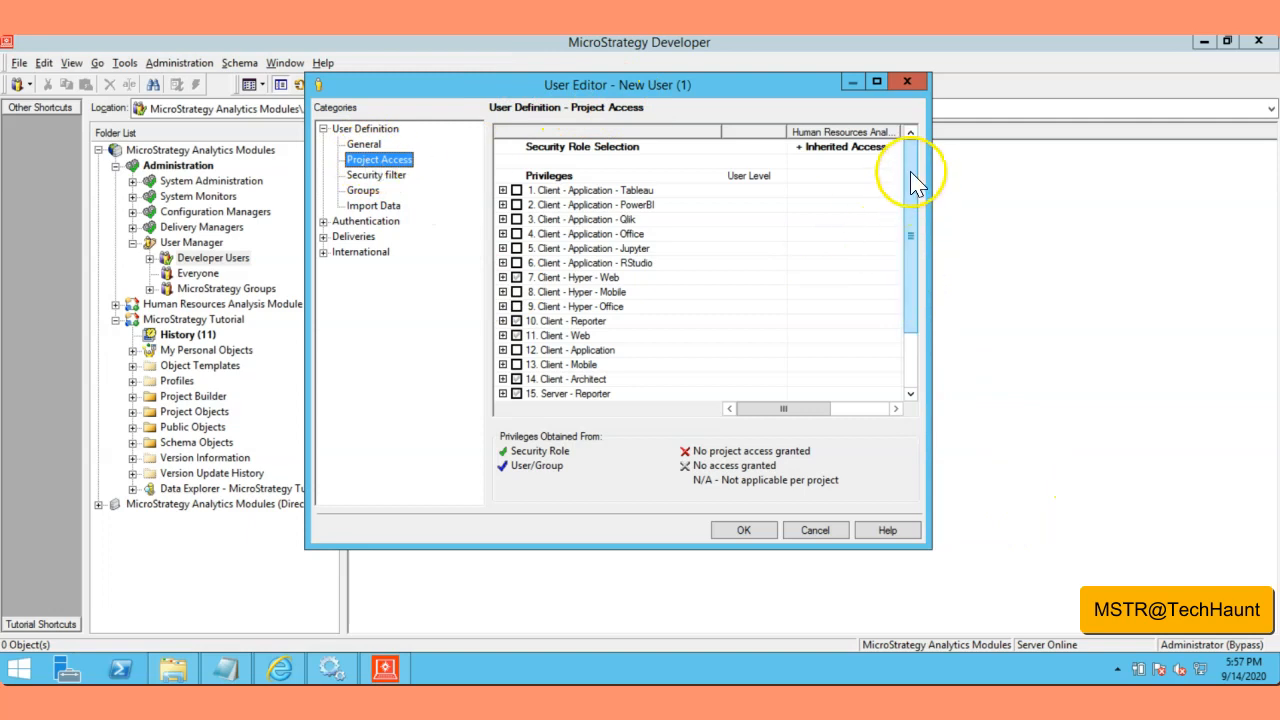
{"action": "left_click_drag", "start_coordinate": [914, 177], "coordinate": [917, 229]}
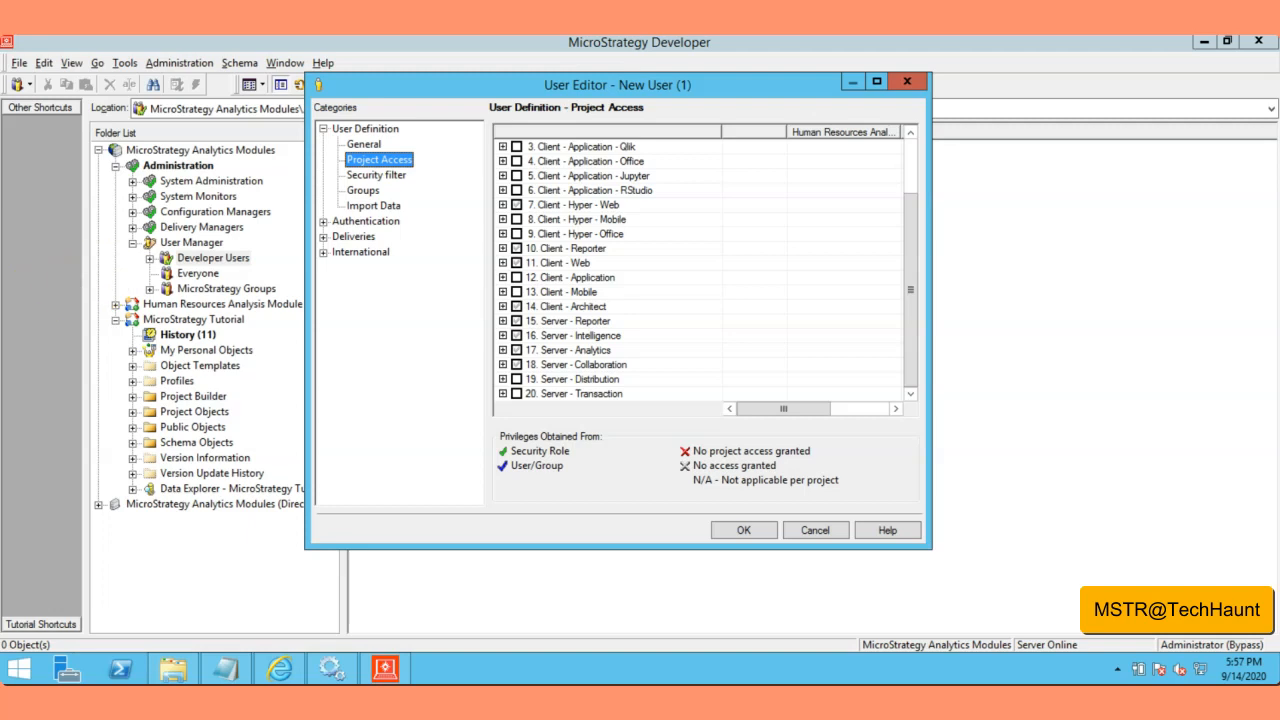
{"action": "left_click", "coordinate": [374, 192]}
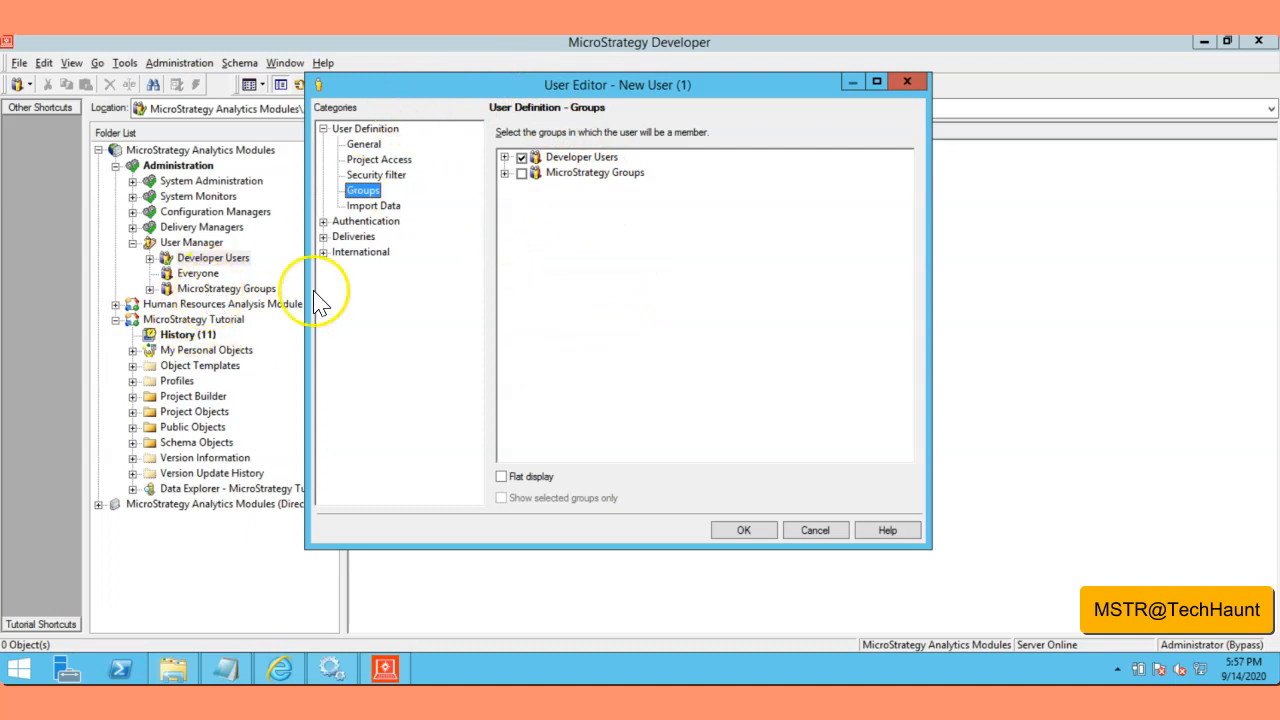
{"action": "left_click", "coordinate": [525, 175]}
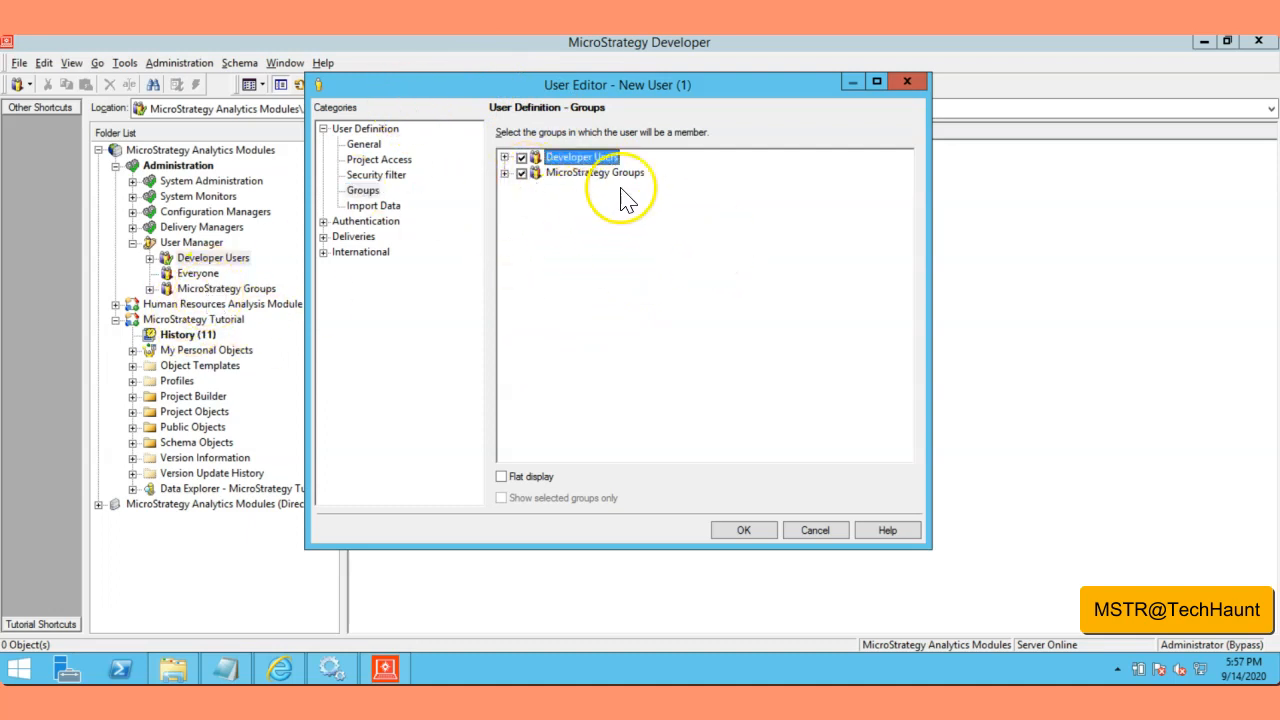
{"action": "left_click", "coordinate": [522, 175]}
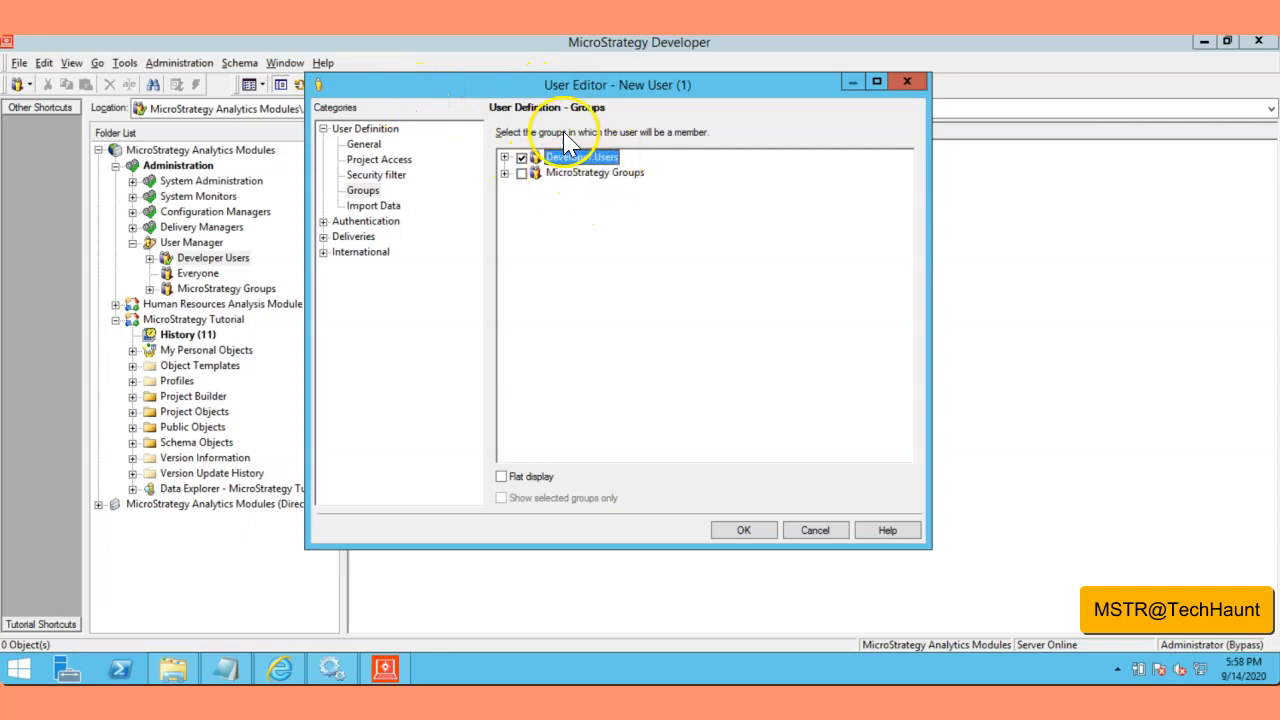
Step: Save Developer1, then inspect its Security and General properties and cancel without changes
{"action": "left_click", "coordinate": [745, 532]}
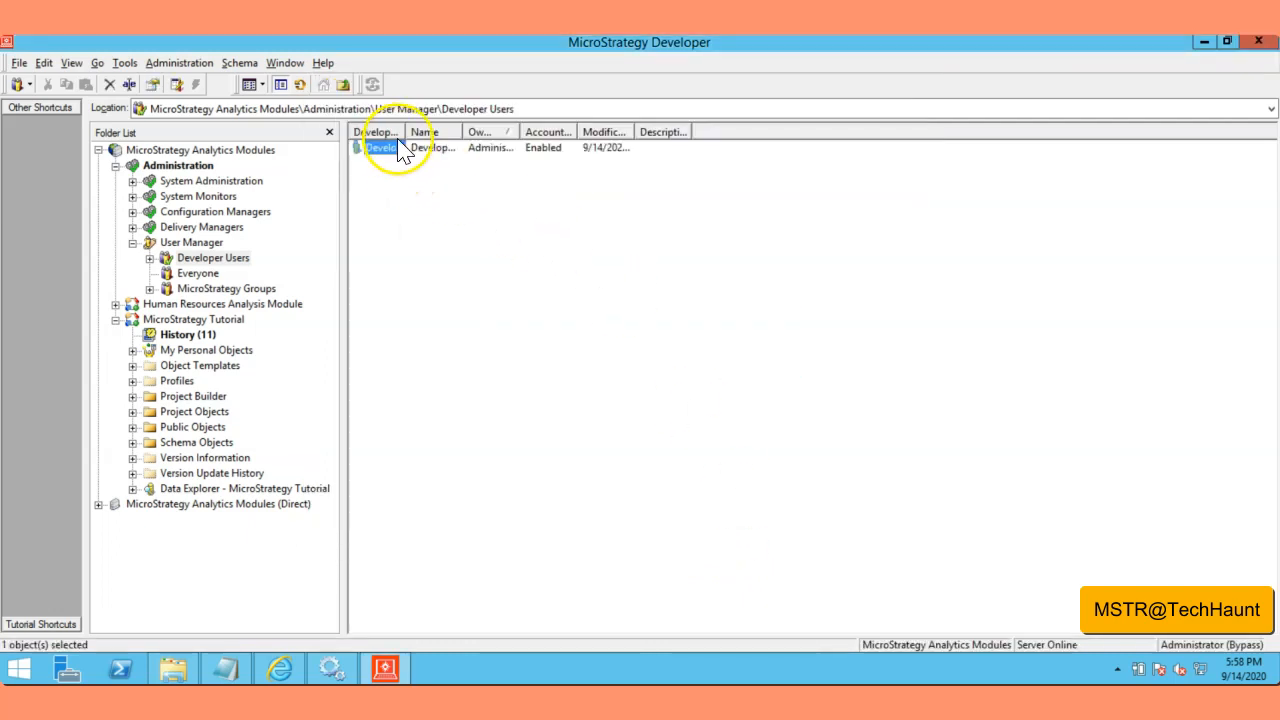
{"action": "right_click", "coordinate": [405, 150]}
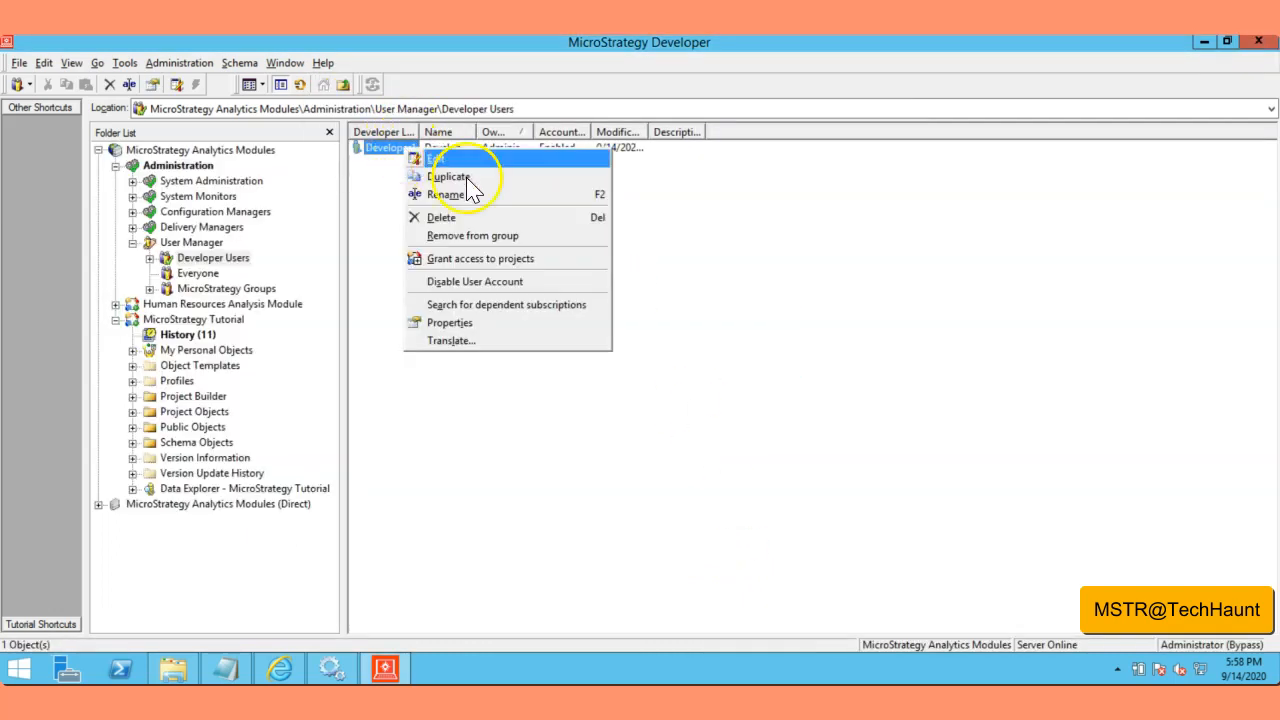
{"action": "left_click", "coordinate": [455, 322]}
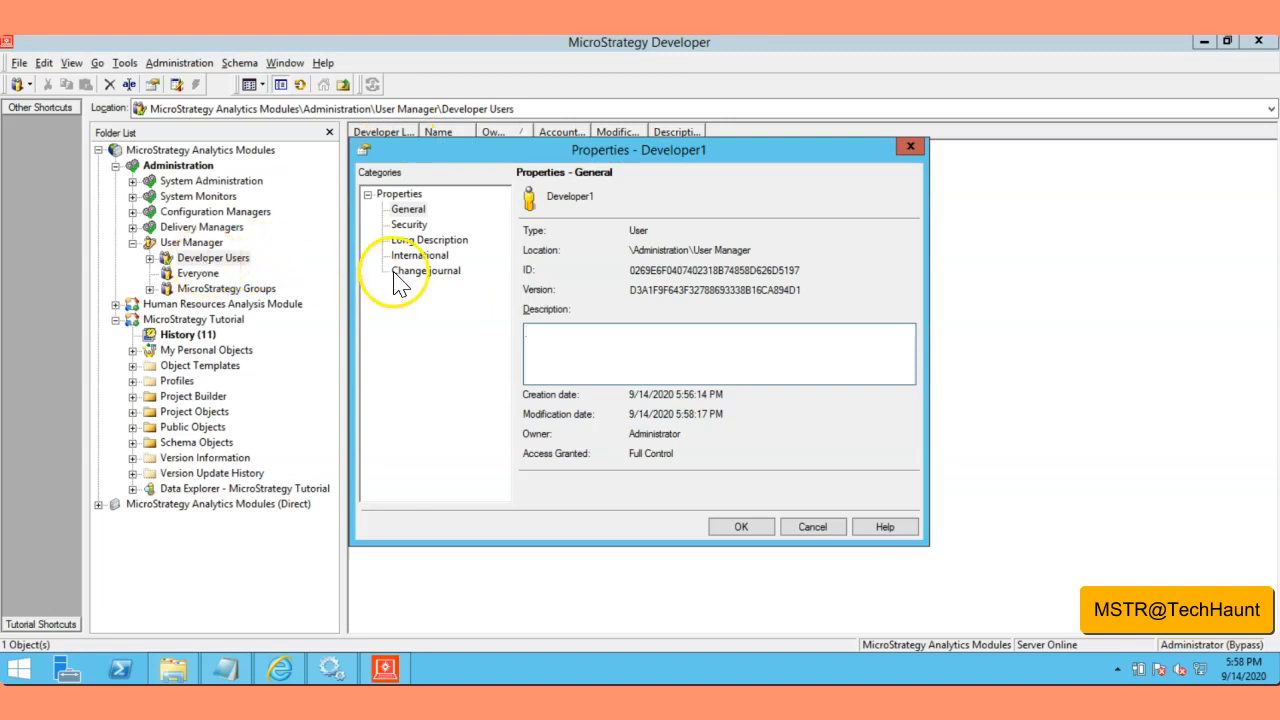
{"action": "left_click", "coordinate": [406, 224]}
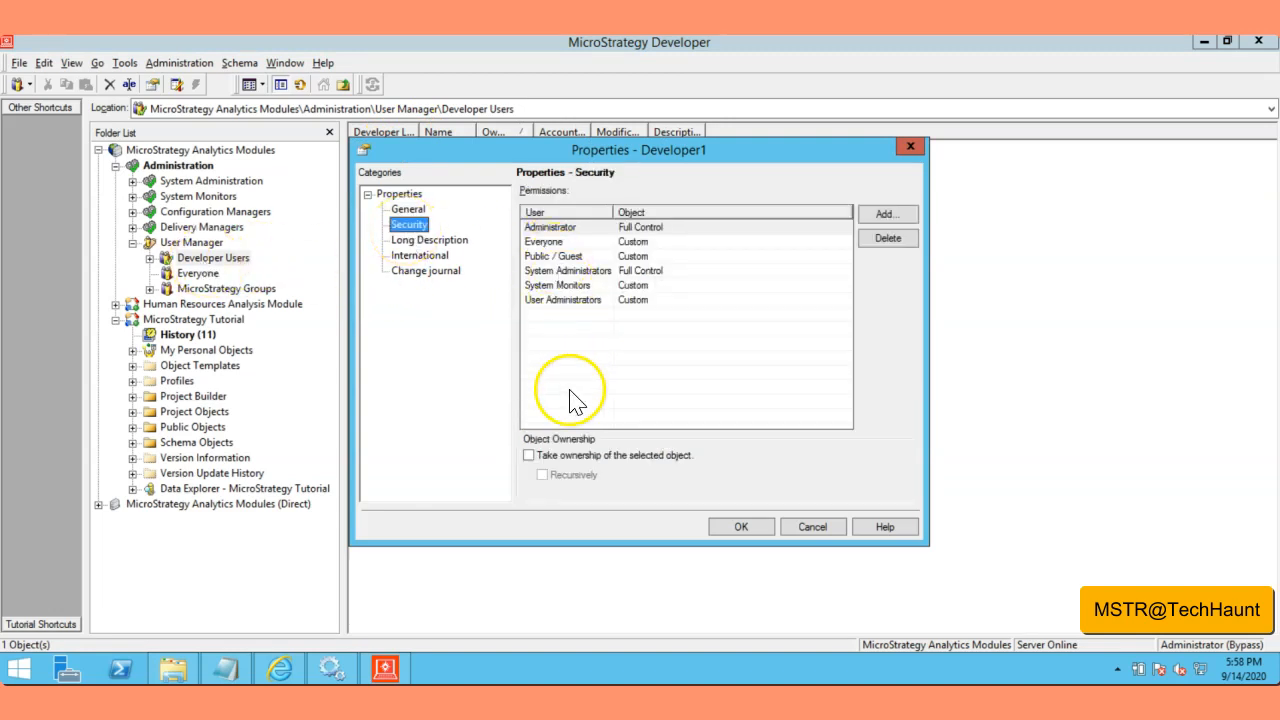
{"action": "left_click", "coordinate": [407, 209]}
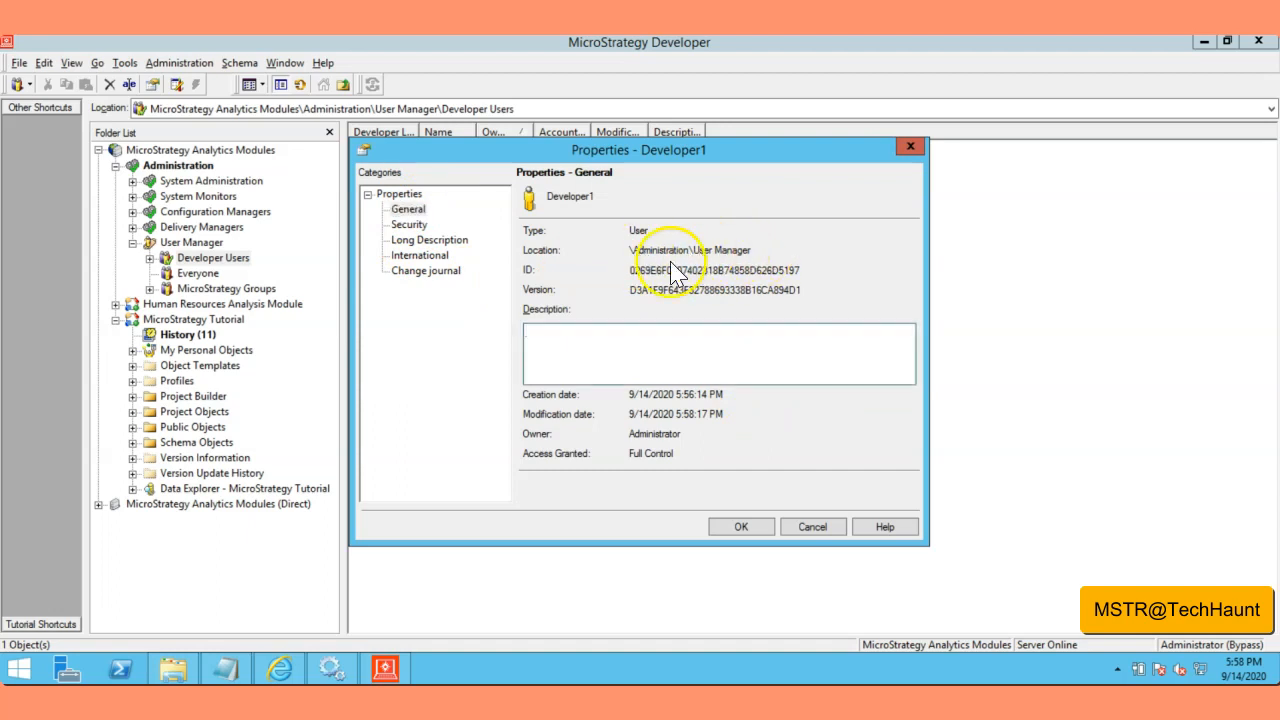
{"action": "left_click_drag", "start_coordinate": [628, 270], "coordinate": [780, 270]}
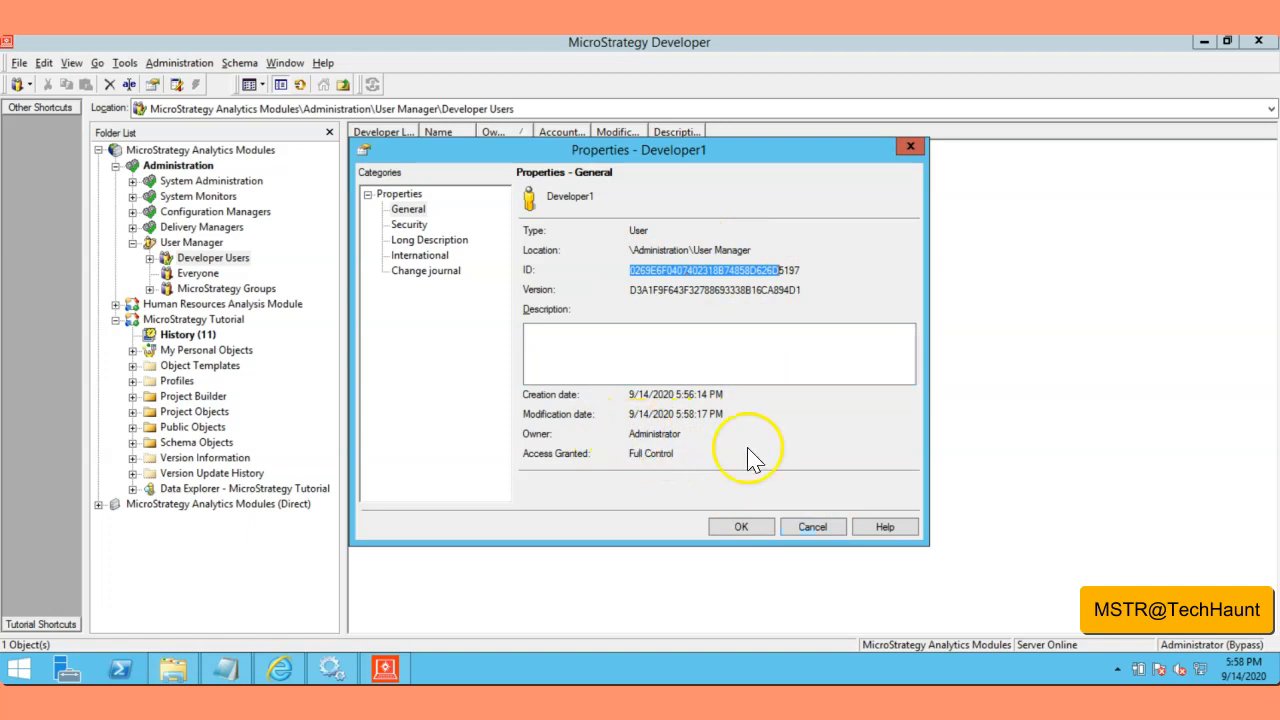
{"action": "left_click", "coordinate": [812, 527]}
Step: Check Developer1's Groups and Security filter pages with MicroStrategy Tutorial selected, then save the user
{"action": "right_click", "coordinate": [395, 160]}
{"action": "left_click", "coordinate": [418, 172]}
{"action": "left_click", "coordinate": [392, 191]}
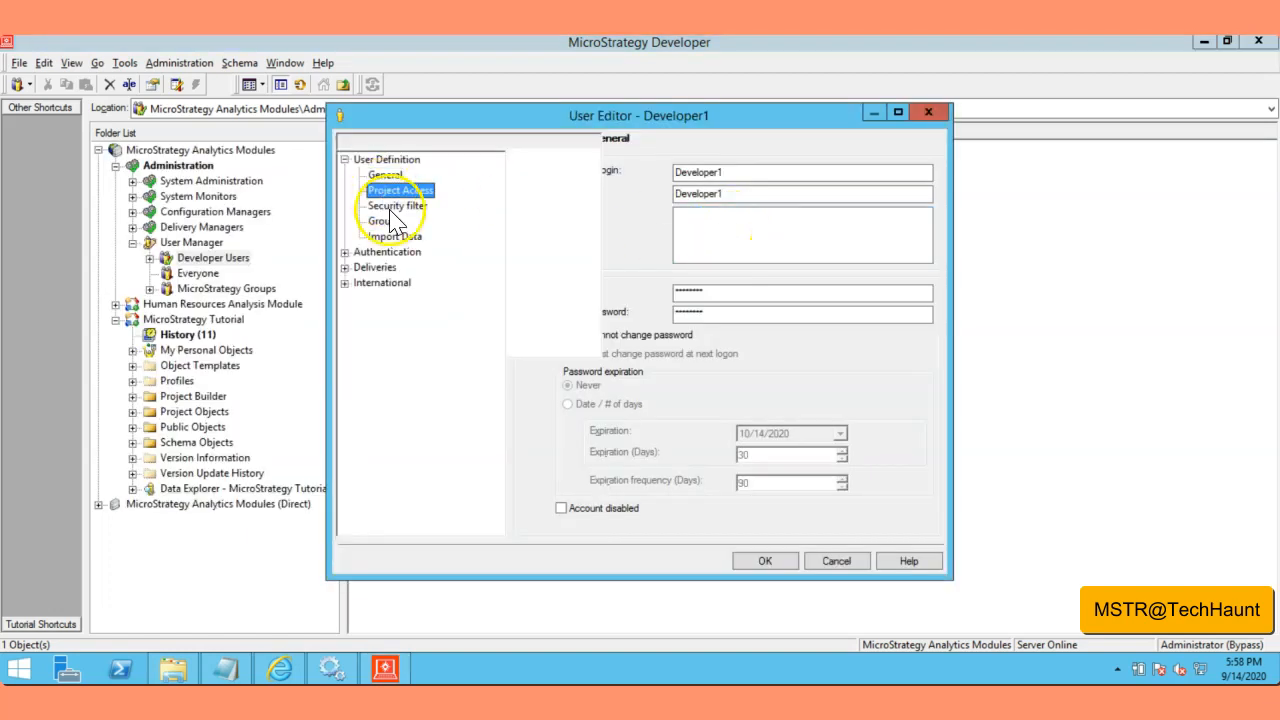
{"action": "left_click", "coordinate": [386, 221]}
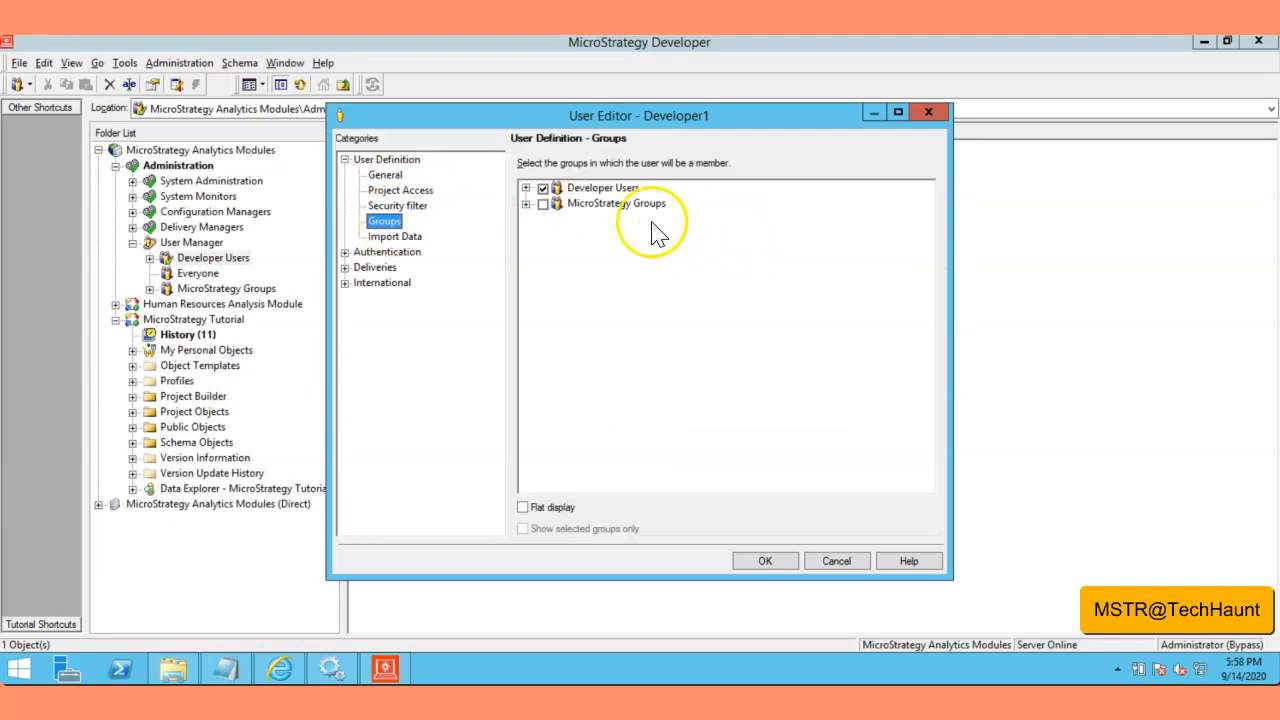
{"action": "left_click", "coordinate": [405, 206]}
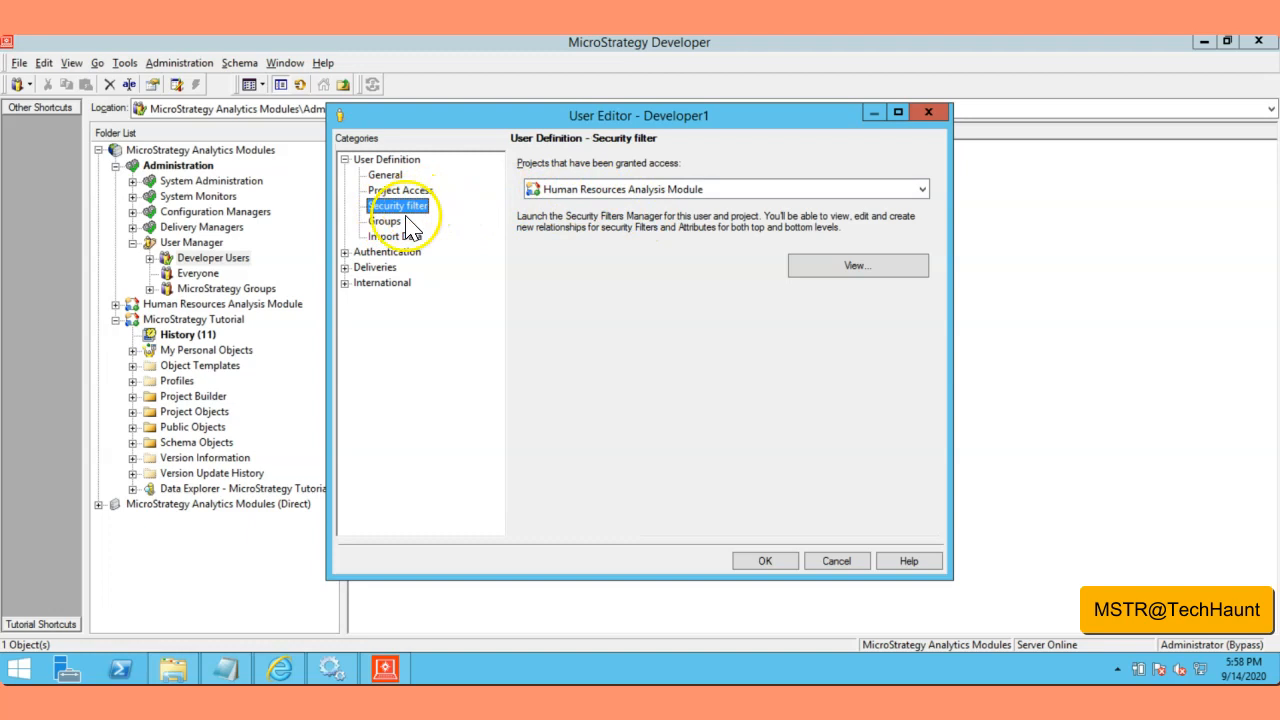
{"action": "left_click", "coordinate": [922, 190]}
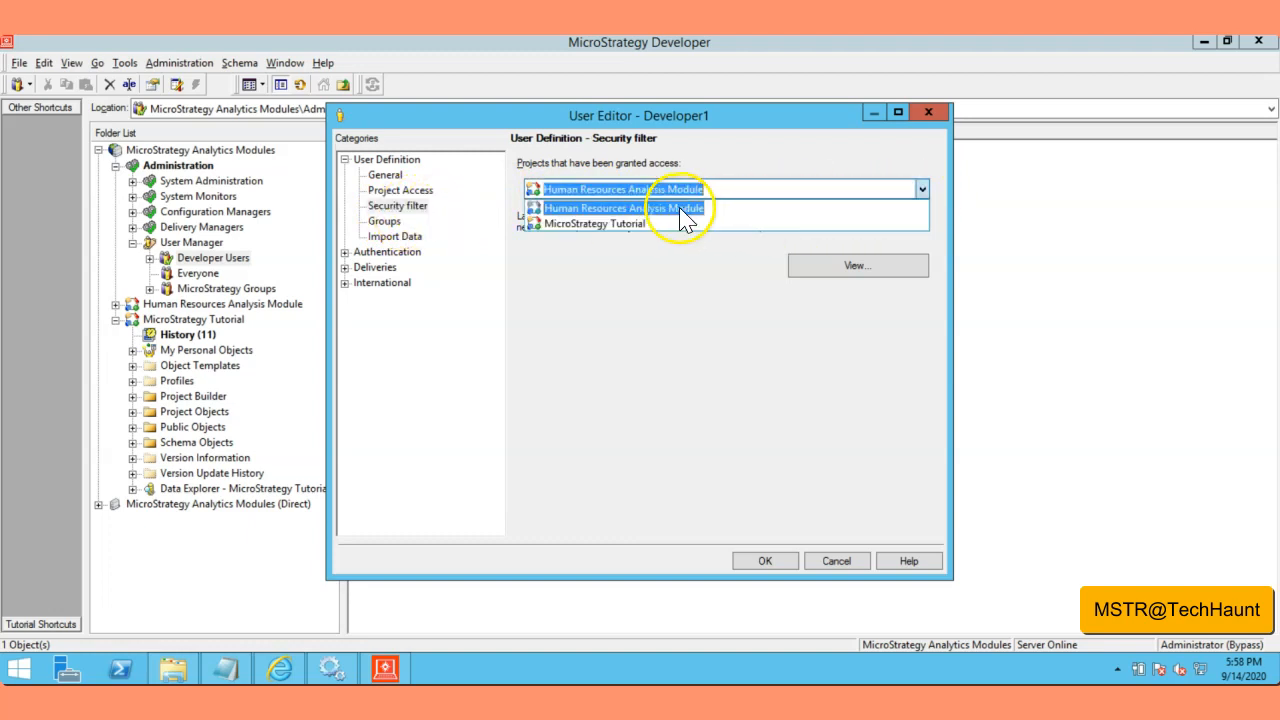
{"action": "left_click", "coordinate": [608, 227]}
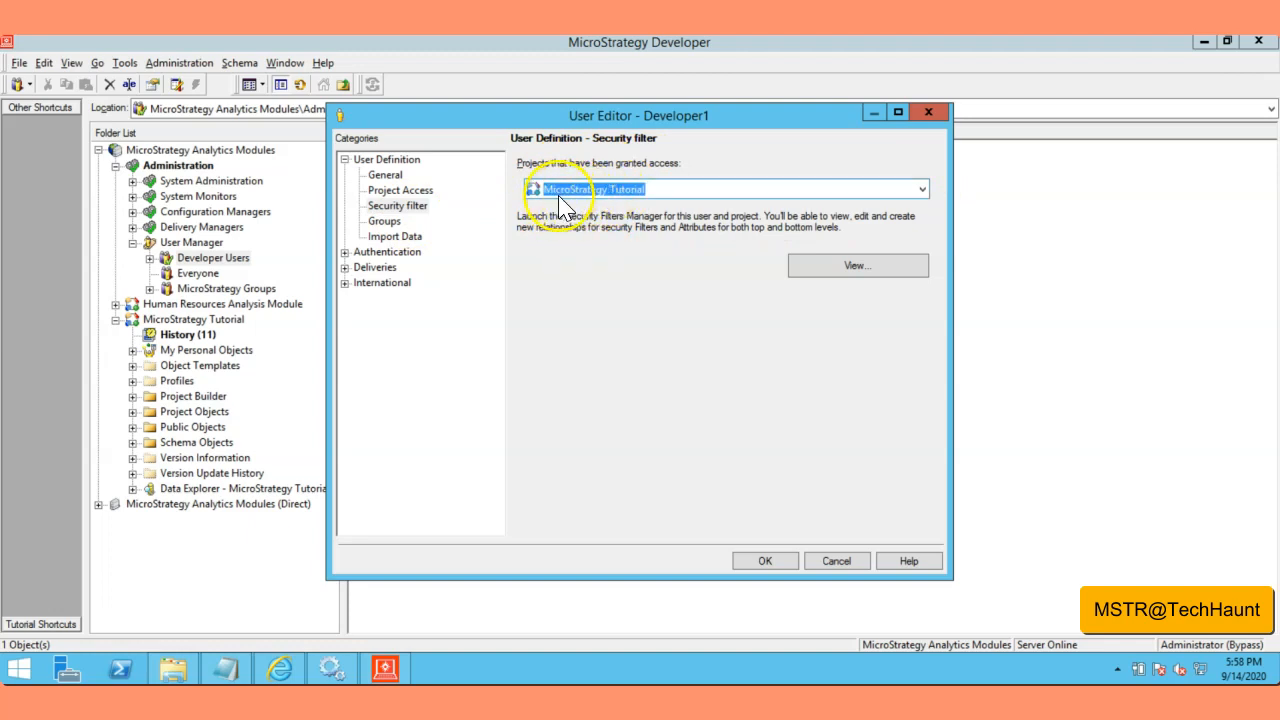
{"action": "left_click", "coordinate": [765, 561]}
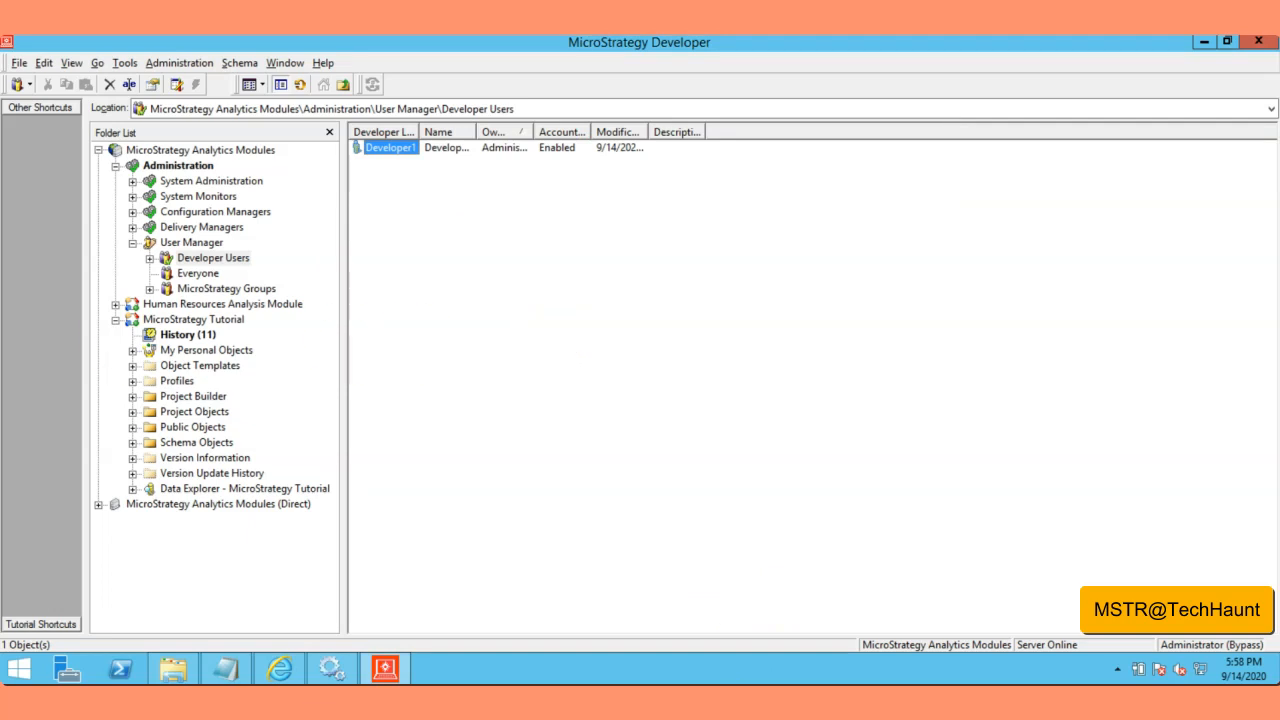
Step: Add user Developer2 to Developer Users with a password locked against changes, and save it
{"action": "right_click", "coordinate": [486, 250]}
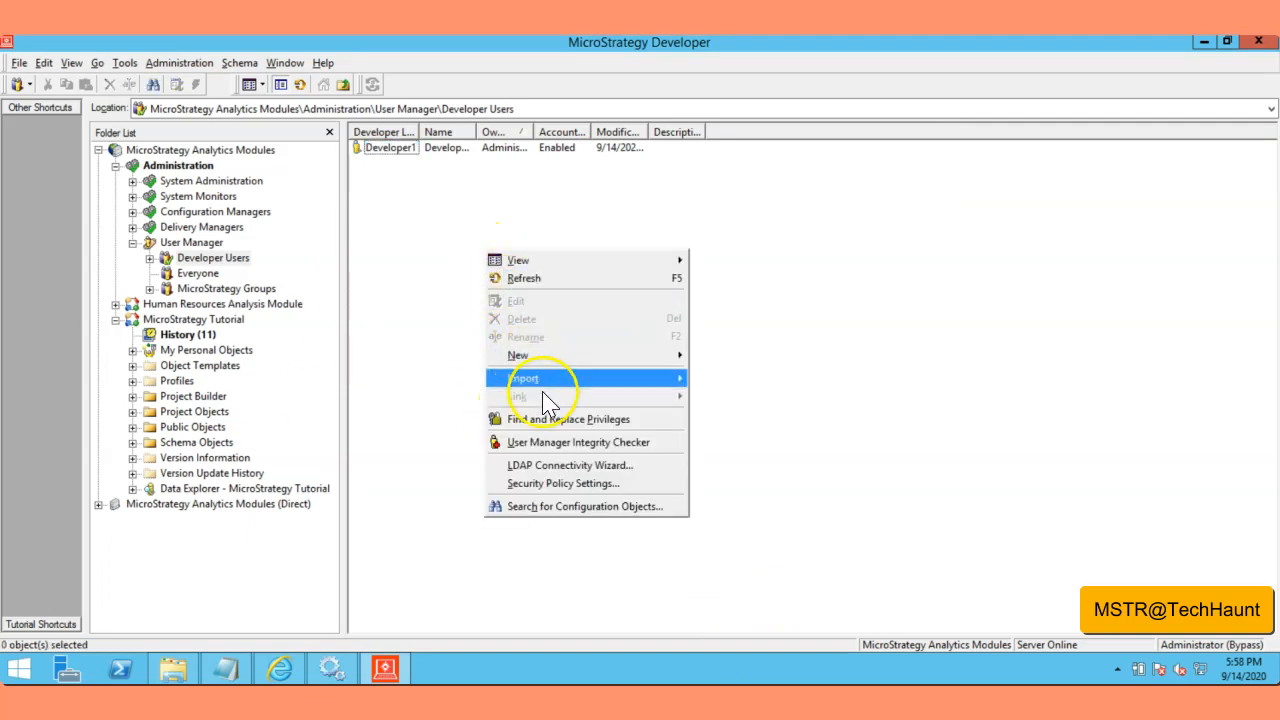
{"action": "mouse_move", "coordinate": [662, 362]}
{"action": "left_click", "coordinate": [722, 374]}
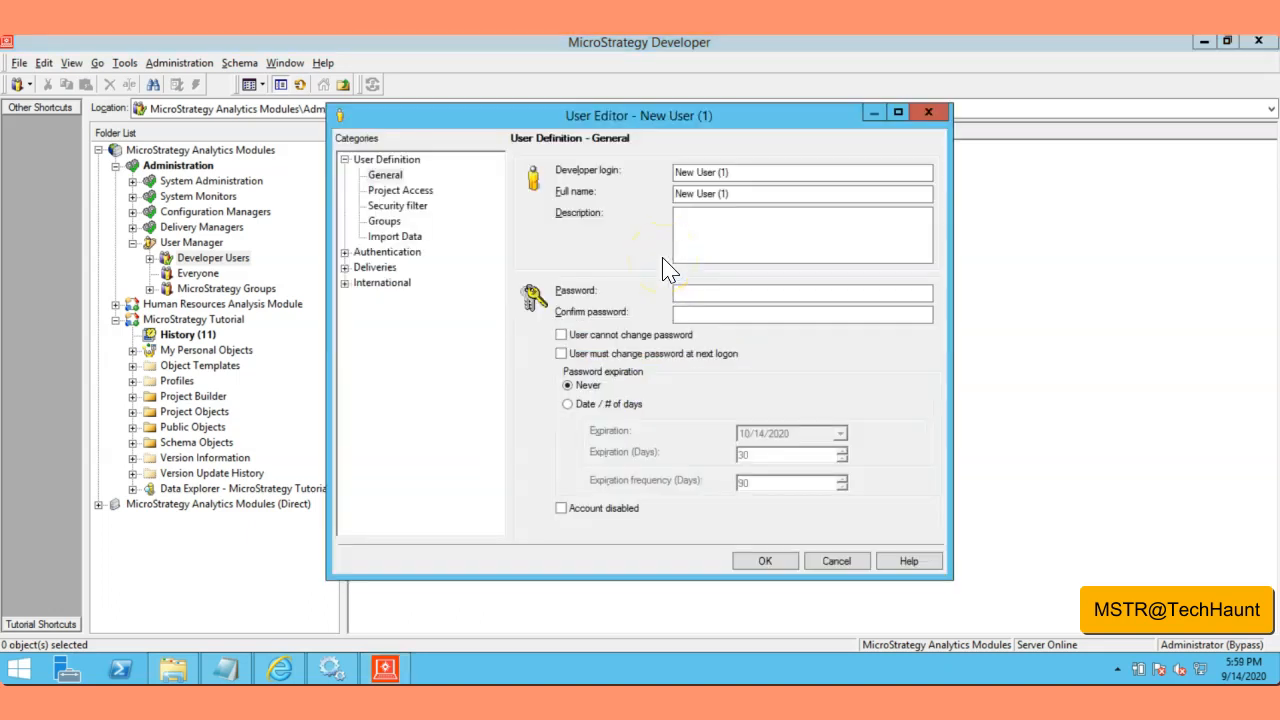
{"action": "mouse_move", "coordinate": [750, 177]}
{"action": "left_mouse_down"}
{"action": "mouse_move", "coordinate": [684, 179]}
{"action": "mouse_move", "coordinate": [752, 170]}
{"action": "left_mouse_up"}
{"action": "type", "text": "Developer1"}
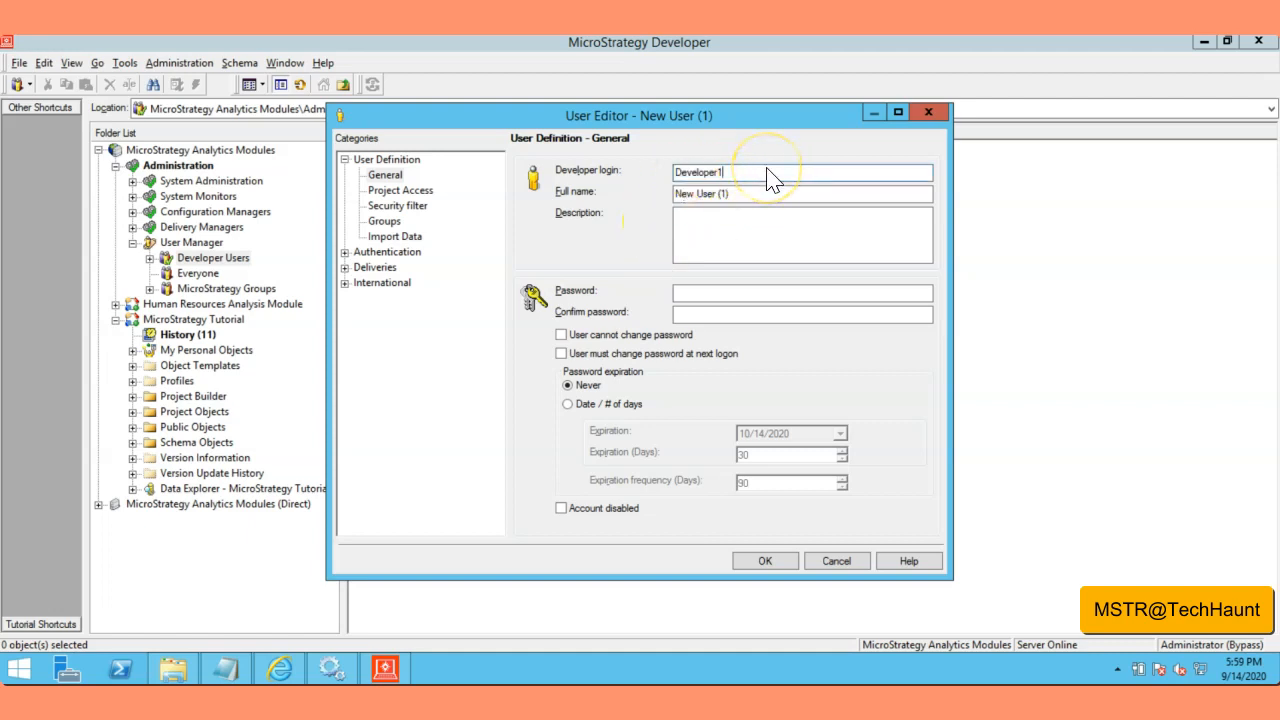
{"action": "key", "text": "Tab"}
{"action": "type", "text": "Developer"}
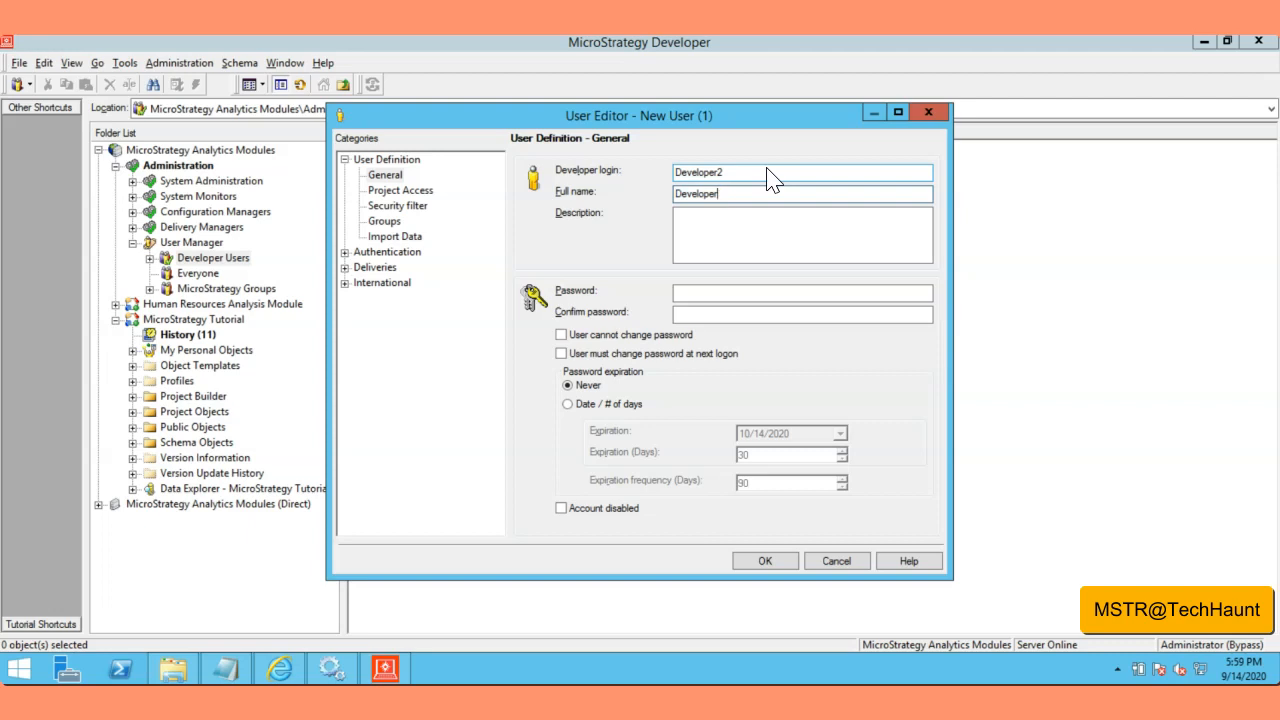
{"action": "type", "text": "12"}
{"action": "left_click", "coordinate": [605, 335]}
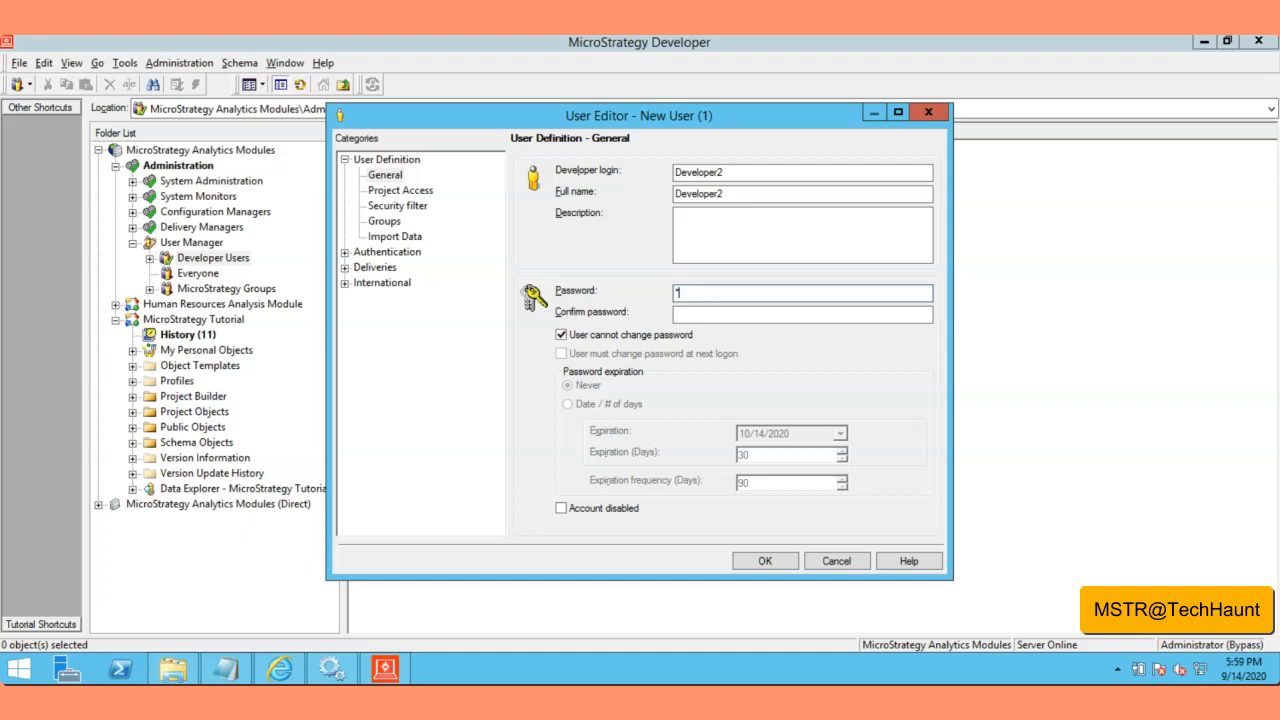
{"action": "type", "text": "*"}
{"action": "key", "text": "Tab"}
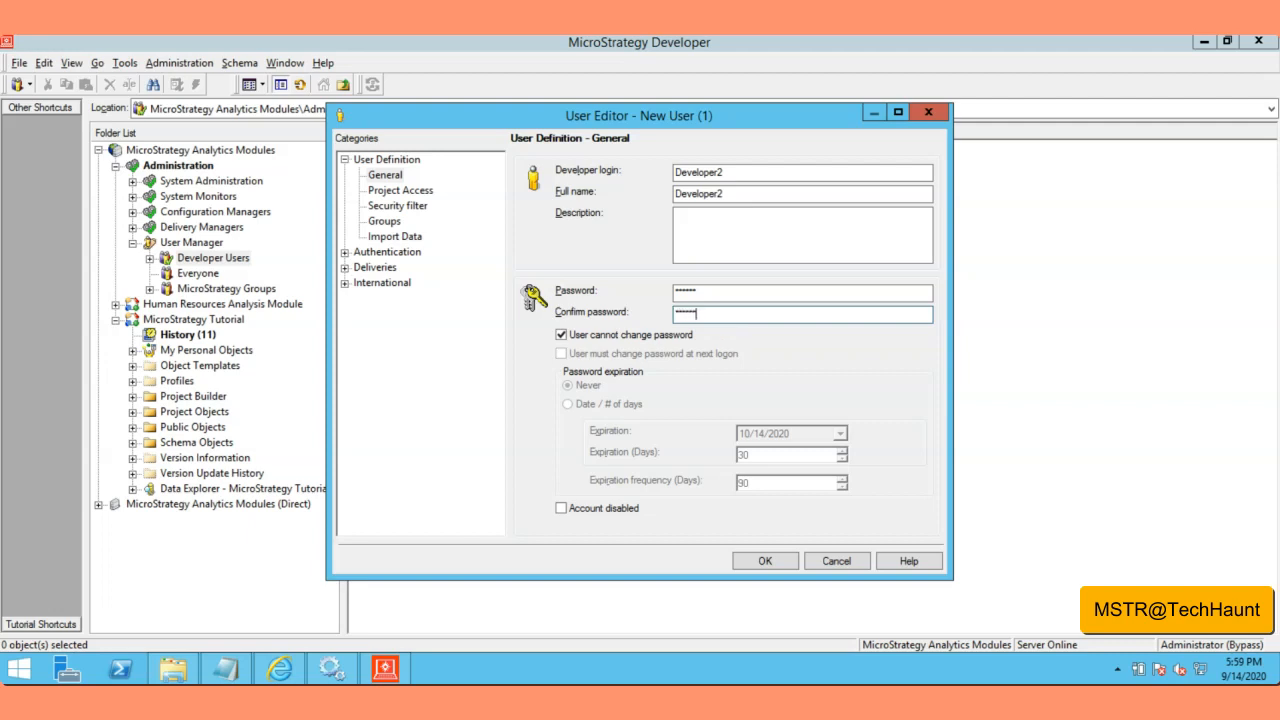
{"action": "left_click", "coordinate": [765, 561]}
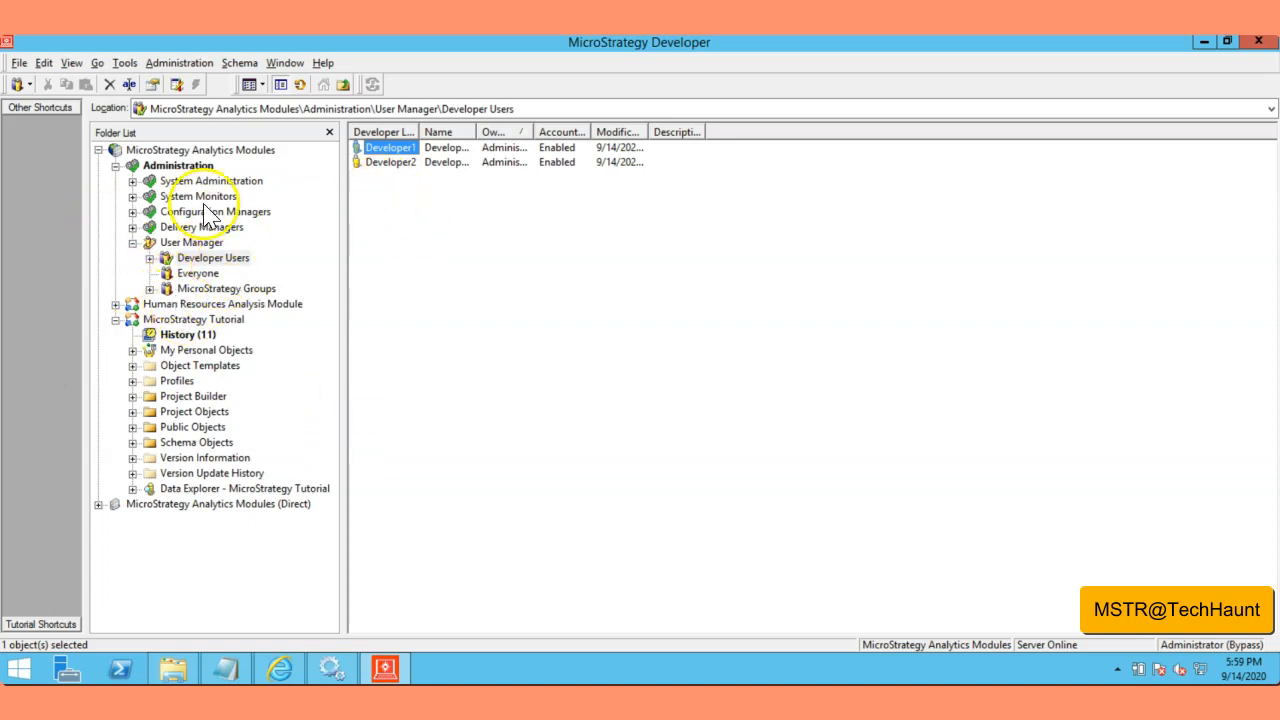
Step: Show MicroStrategy Tutorial's folders, collapse Administration, and bring up the Tutorial project's context menu
{"action": "left_click", "coordinate": [132, 242]}
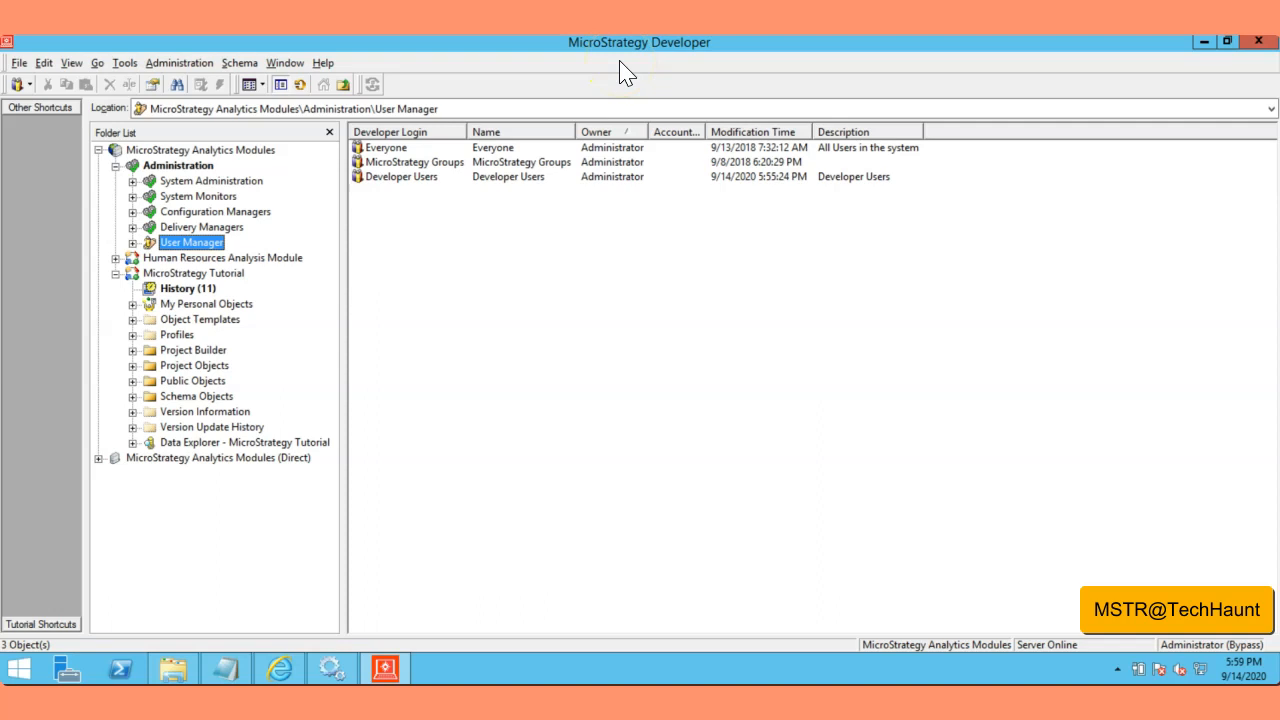
{"action": "left_click", "coordinate": [195, 274]}
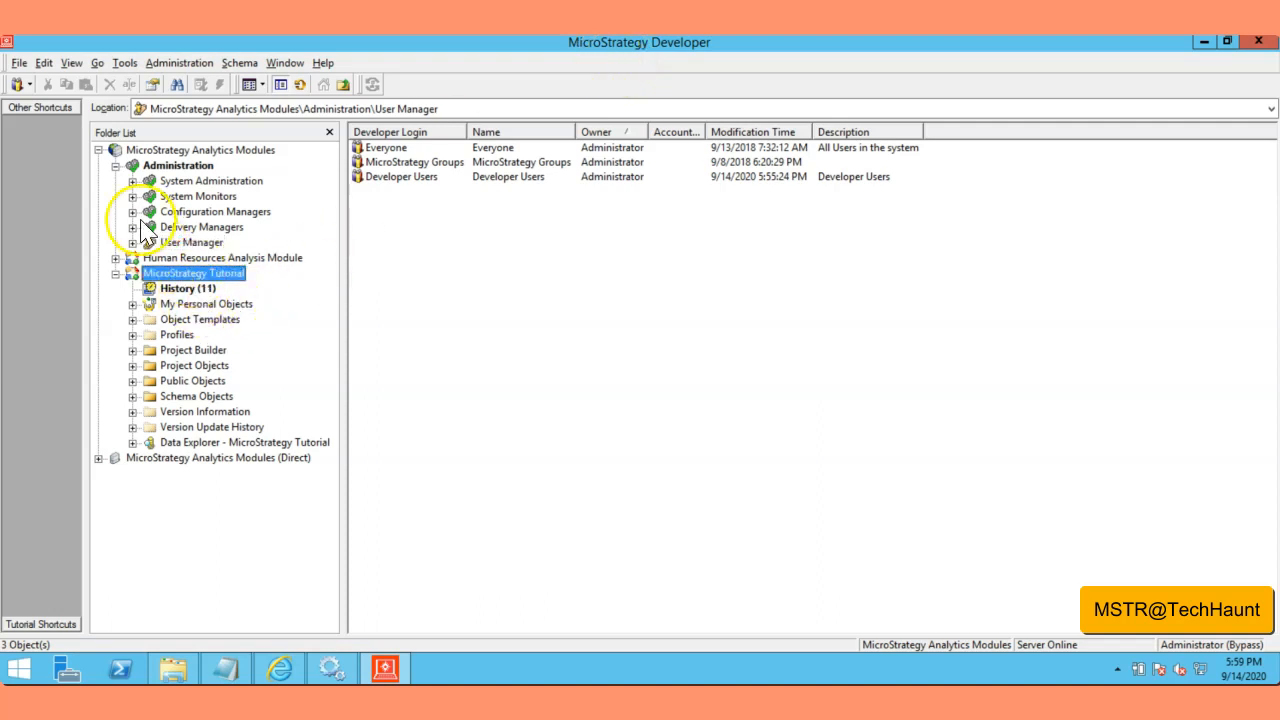
{"action": "left_click", "coordinate": [116, 166]}
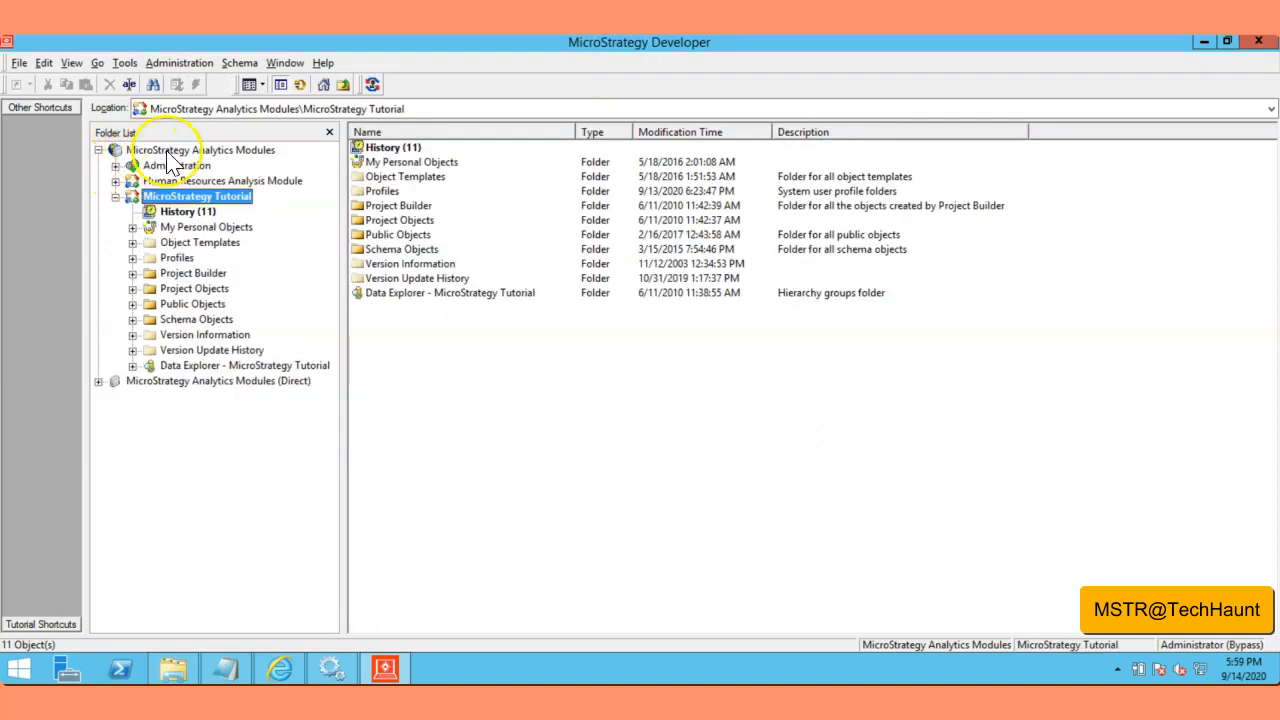
{"action": "right_click", "coordinate": [213, 209]}
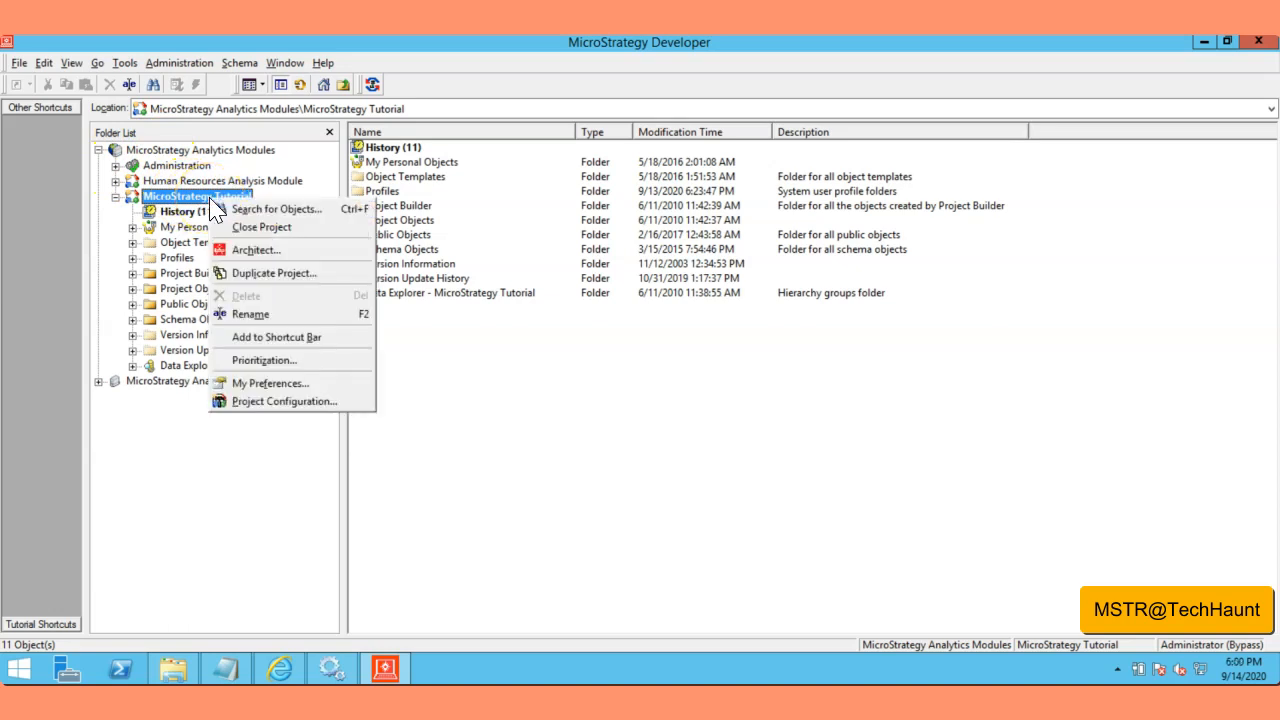
{"action": "left_click", "coordinate": [543, 481]}
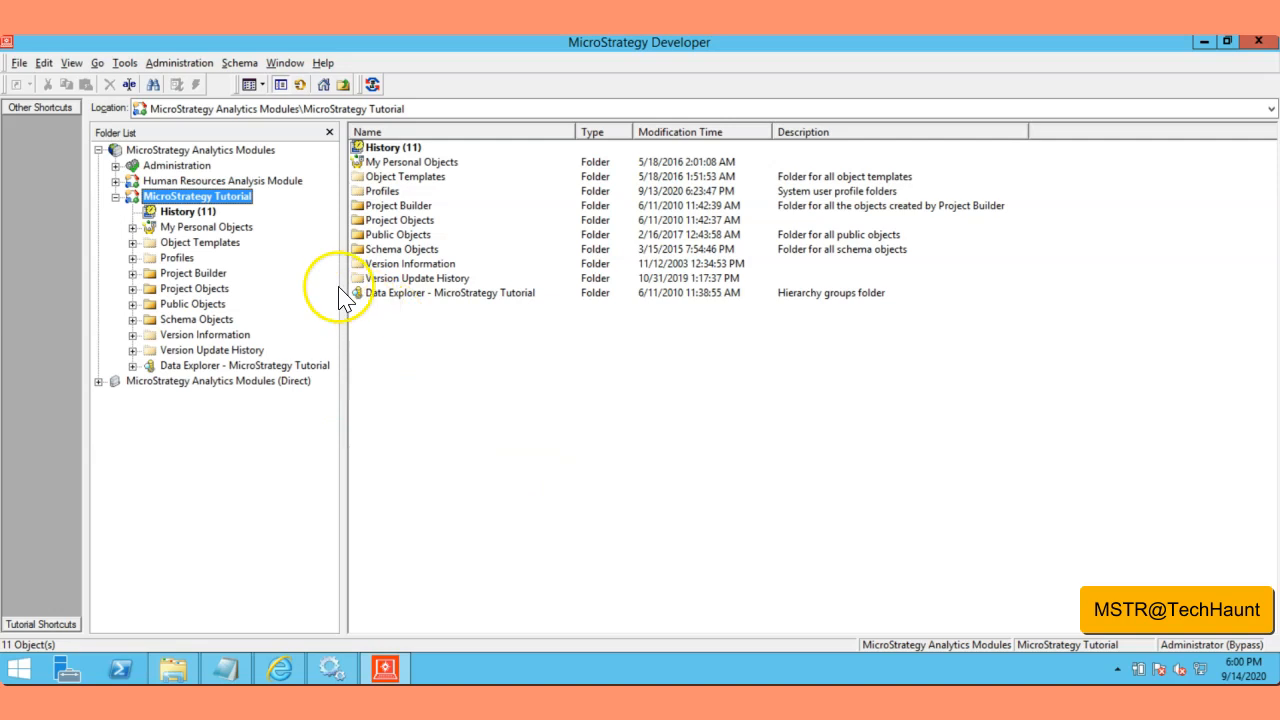
{"action": "right_click", "coordinate": [183, 211]}
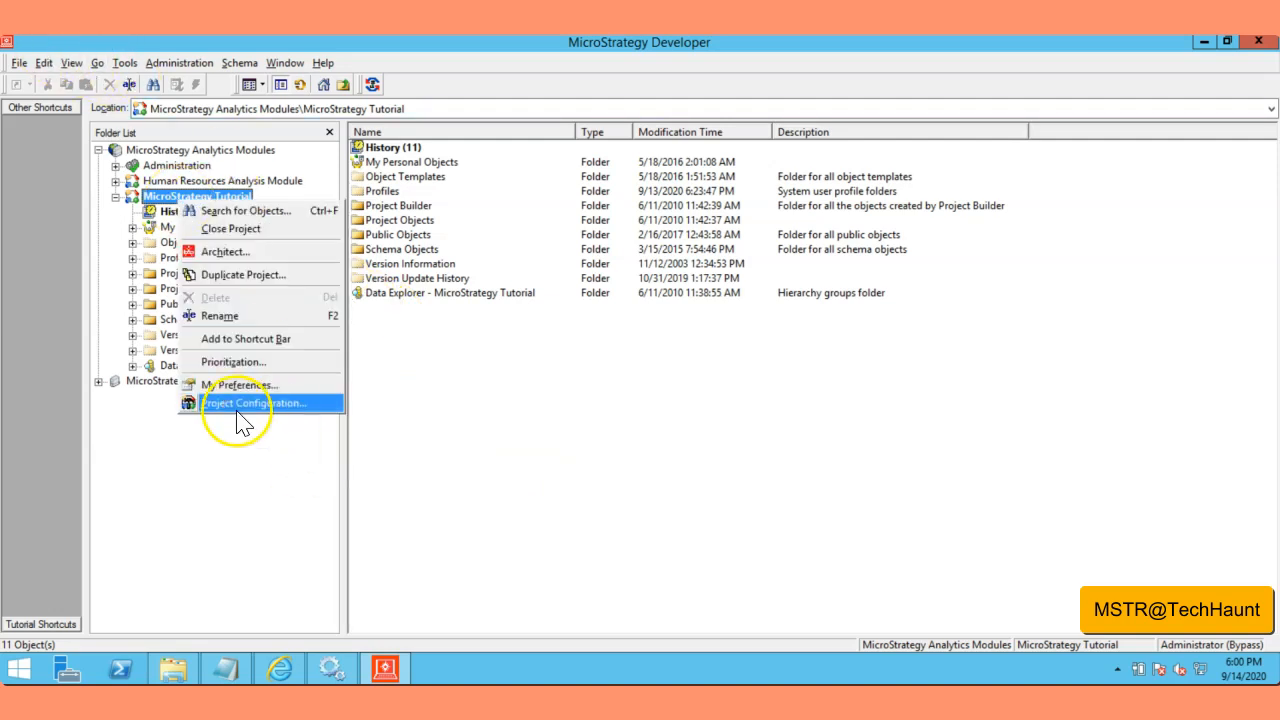
Step: Open MicroStrategy Tutorial's Project Configuration at its Project access settings
{"action": "left_click", "coordinate": [295, 403]}
{"action": "left_click_drag", "start_coordinate": [521, 128], "coordinate": [392, 86]}
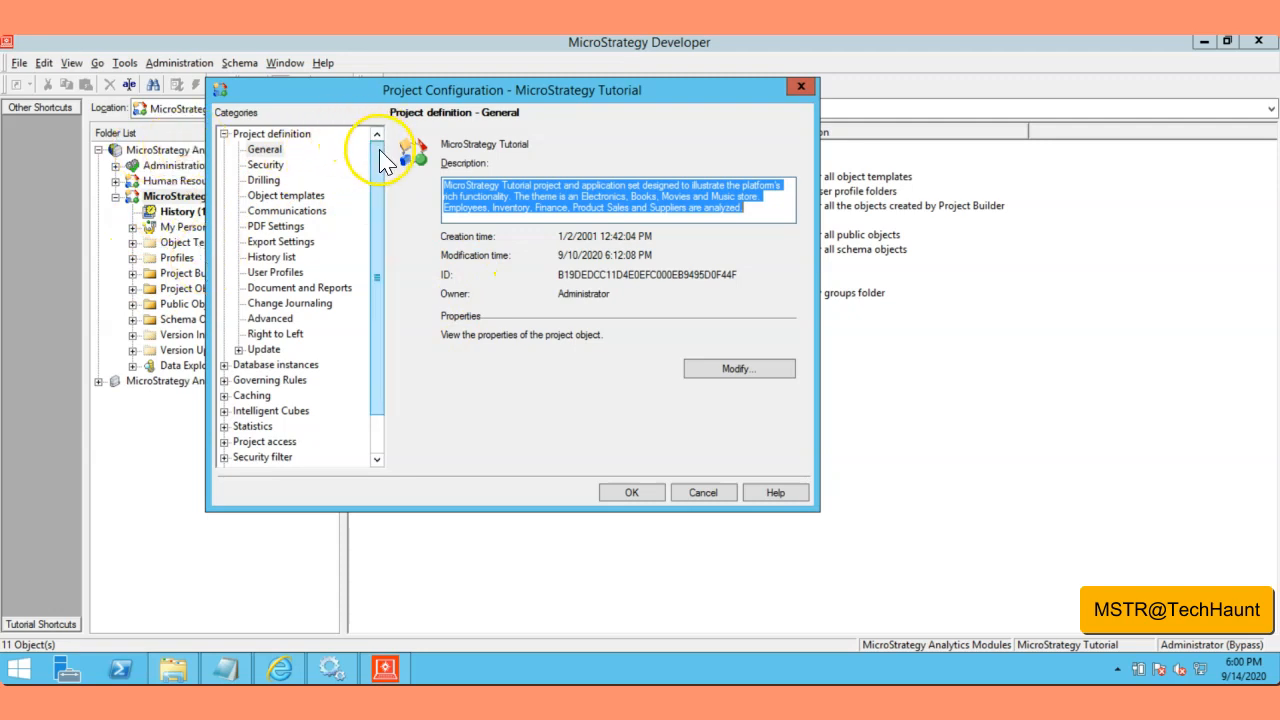
{"action": "scroll", "coordinate": [378, 205], "scroll_direction": "down", "scroll_amount": 1}
{"action": "scroll", "coordinate": [380, 180], "scroll_direction": "up", "scroll_amount": 1}
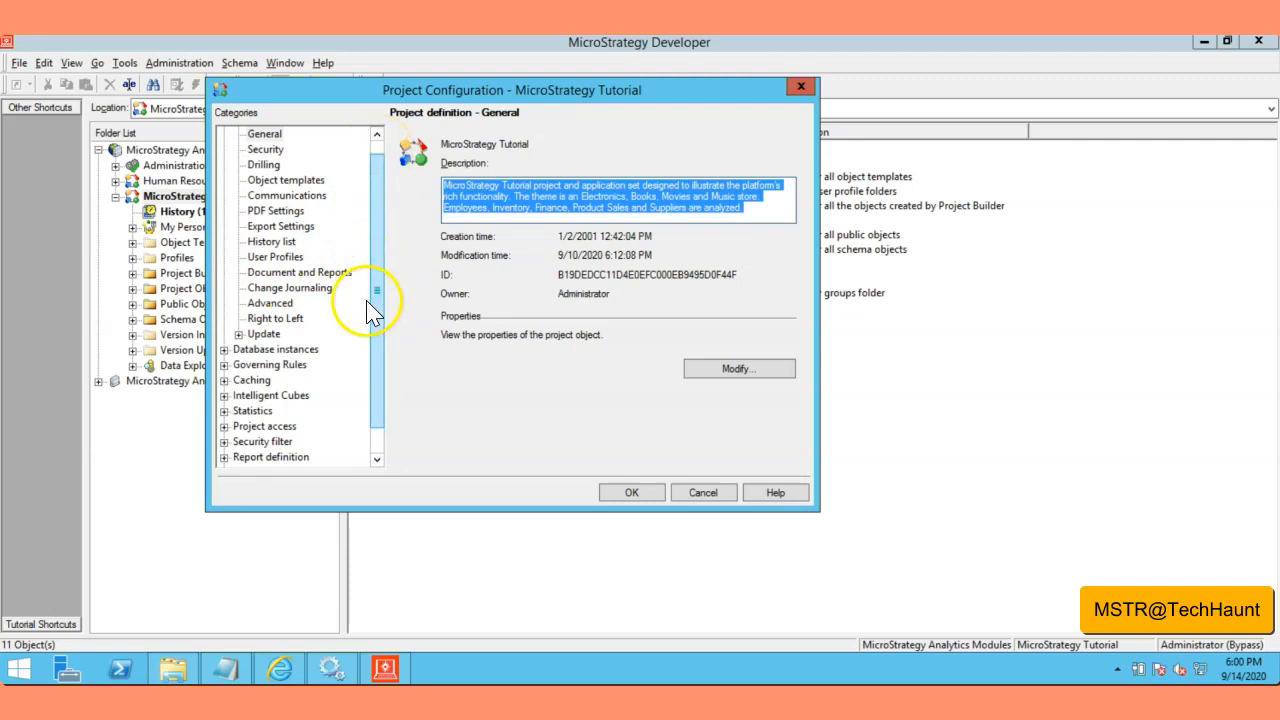
{"action": "left_click", "coordinate": [242, 428]}
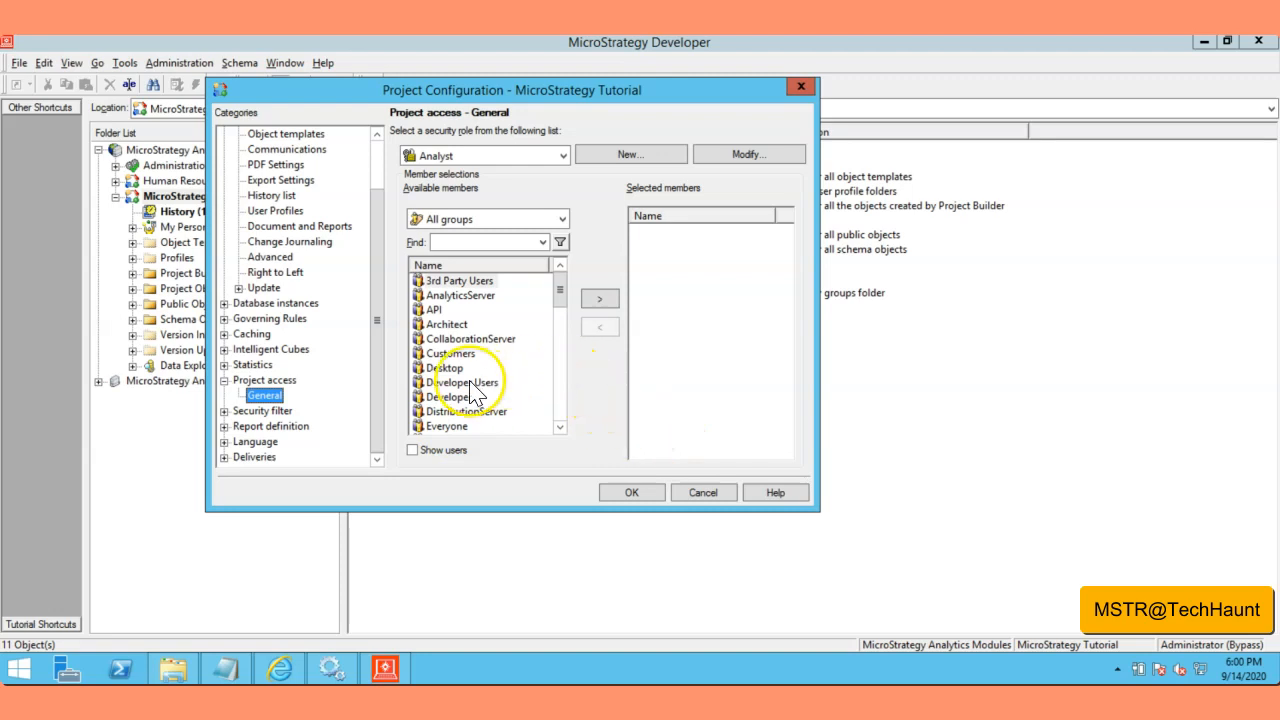
Step: In Tutorial's project access, pick the Normal Users role, select its Everyone member, and confirm with OK
{"action": "left_click", "coordinate": [449, 368]}
{"action": "left_click", "coordinate": [563, 220]}
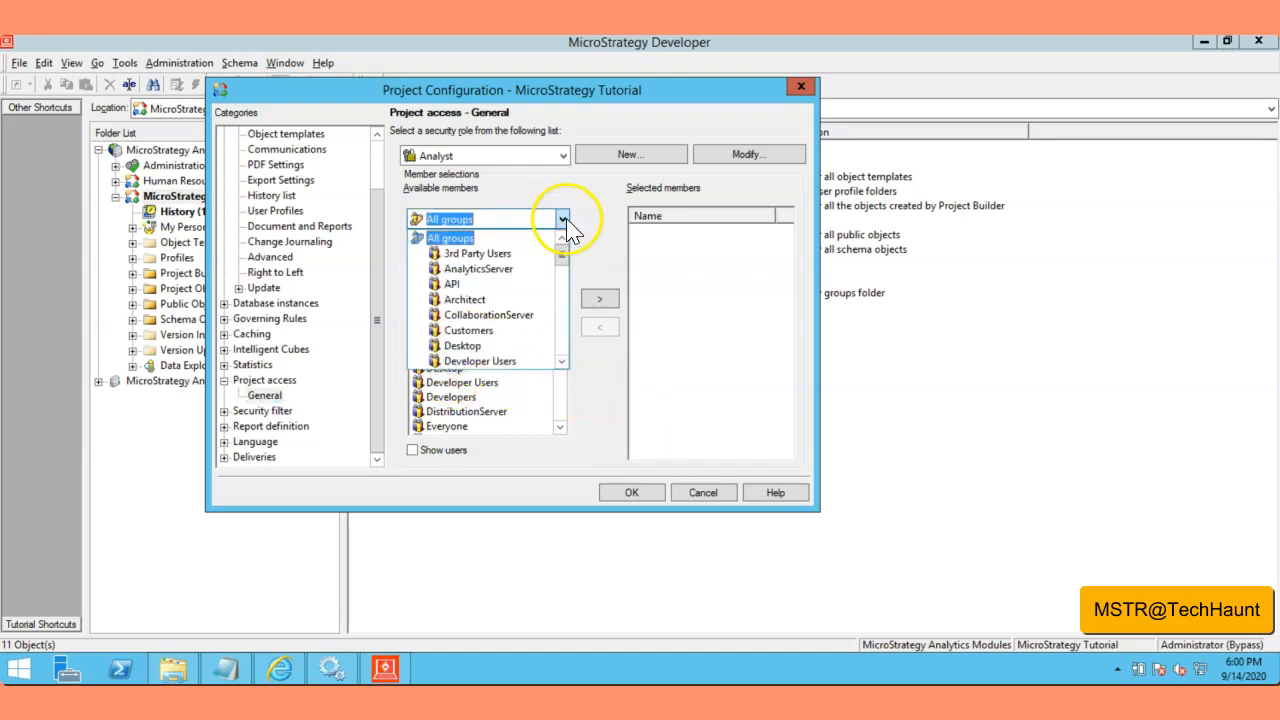
{"action": "left_click", "coordinate": [564, 221]}
{"action": "left_click", "coordinate": [563, 156]}
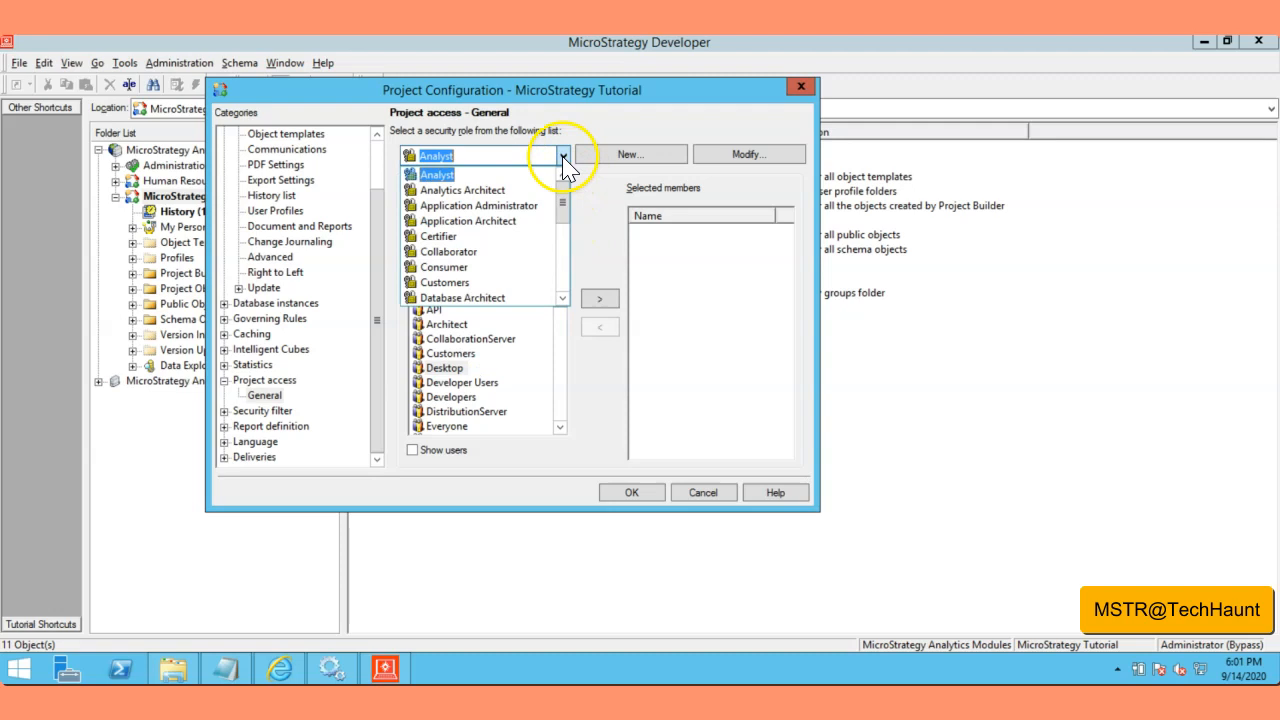
{"action": "scroll", "coordinate": [534, 258], "scroll_direction": "down", "scroll_amount": 4}
{"action": "scroll", "coordinate": [530, 260], "scroll_direction": "up", "scroll_amount": 5}
{"action": "left_click", "coordinate": [587, 122]}
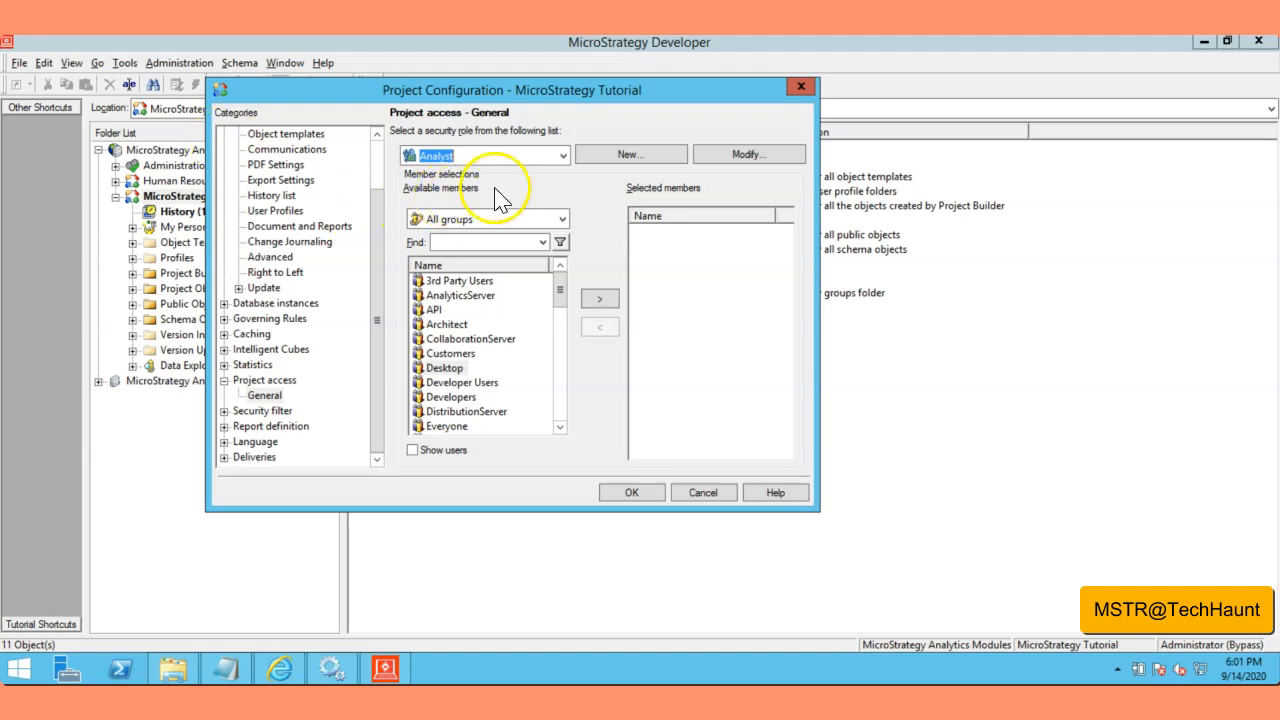
{"action": "left_click", "coordinate": [563, 156]}
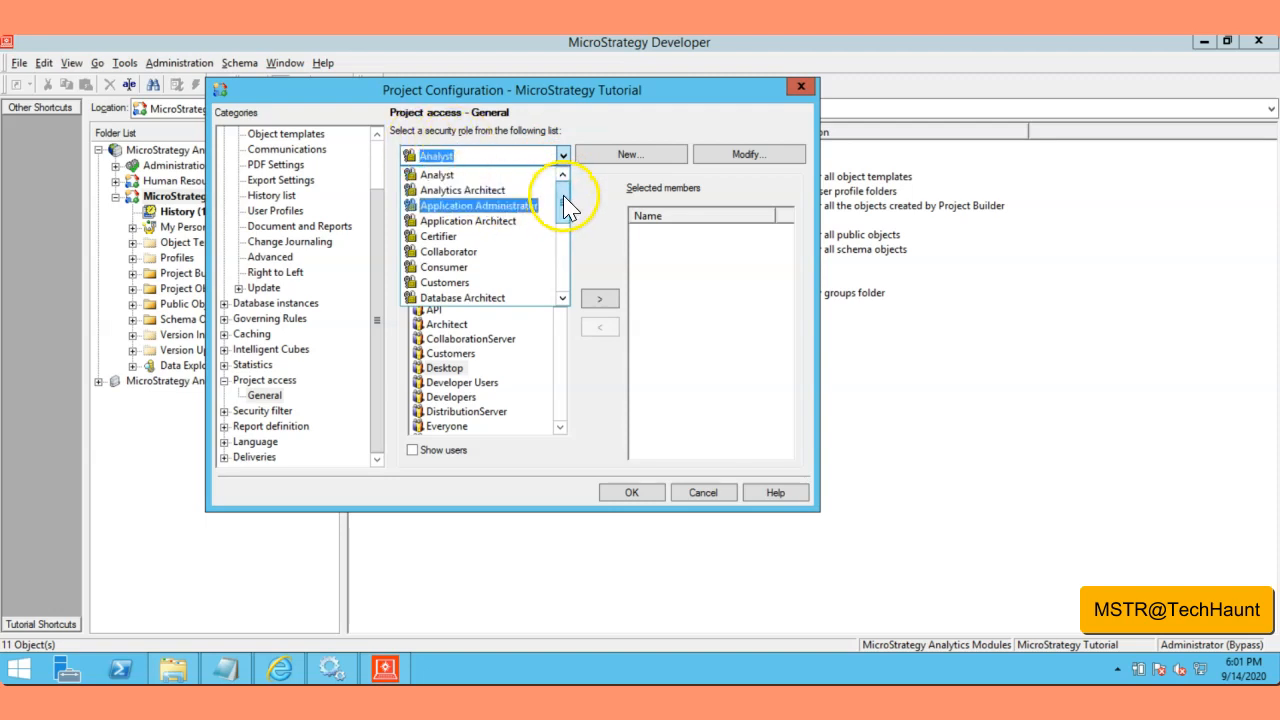
{"action": "left_click_drag", "start_coordinate": [563, 198], "coordinate": [563, 245]}
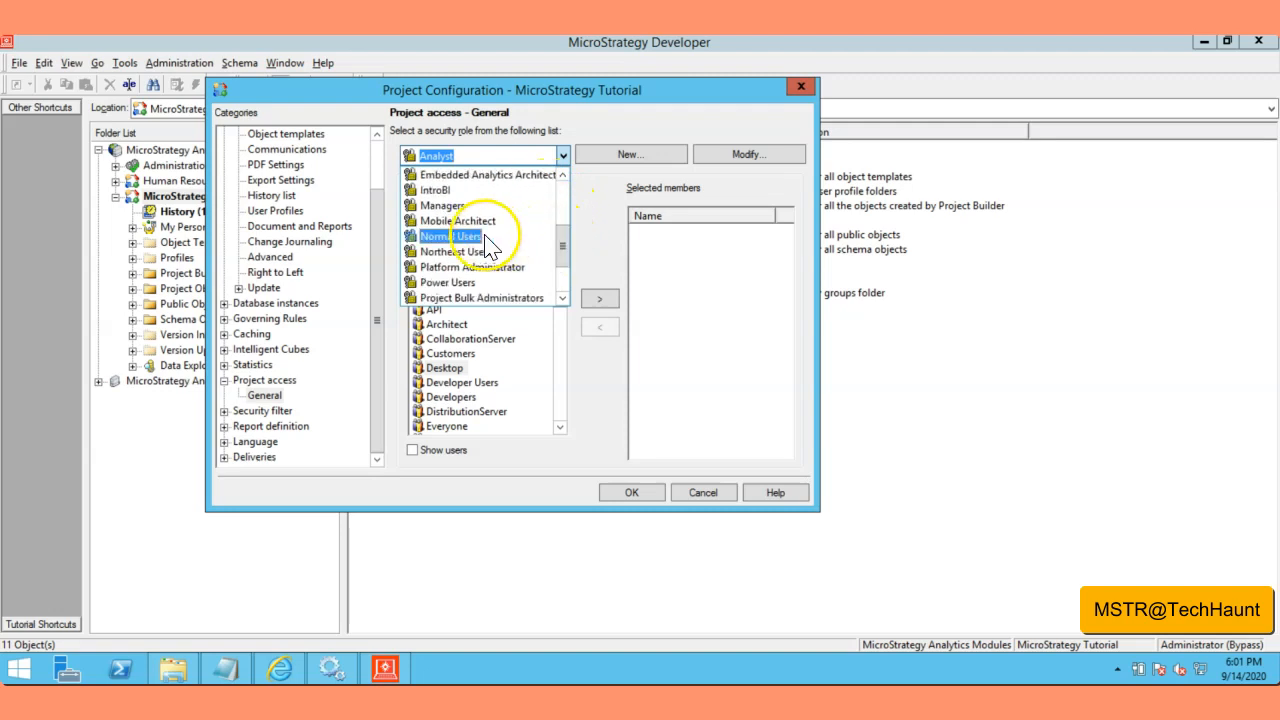
{"action": "left_click", "coordinate": [452, 238]}
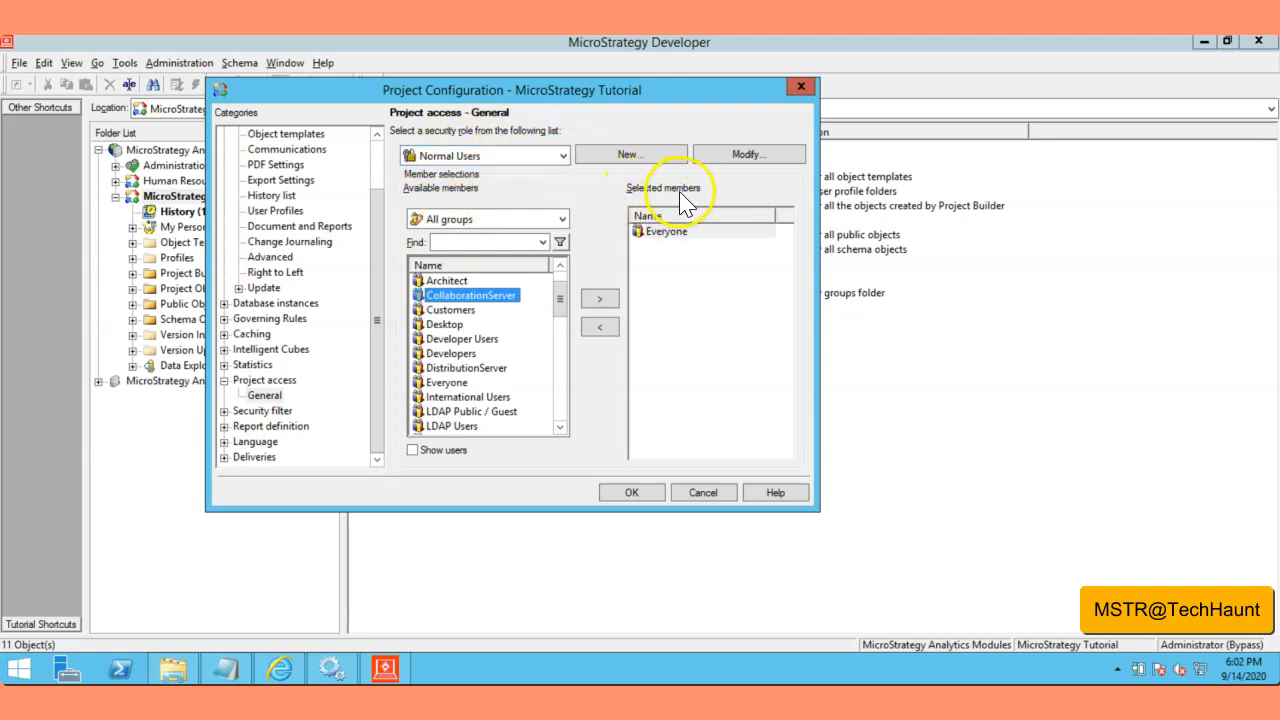
{"action": "left_click", "coordinate": [666, 236]}
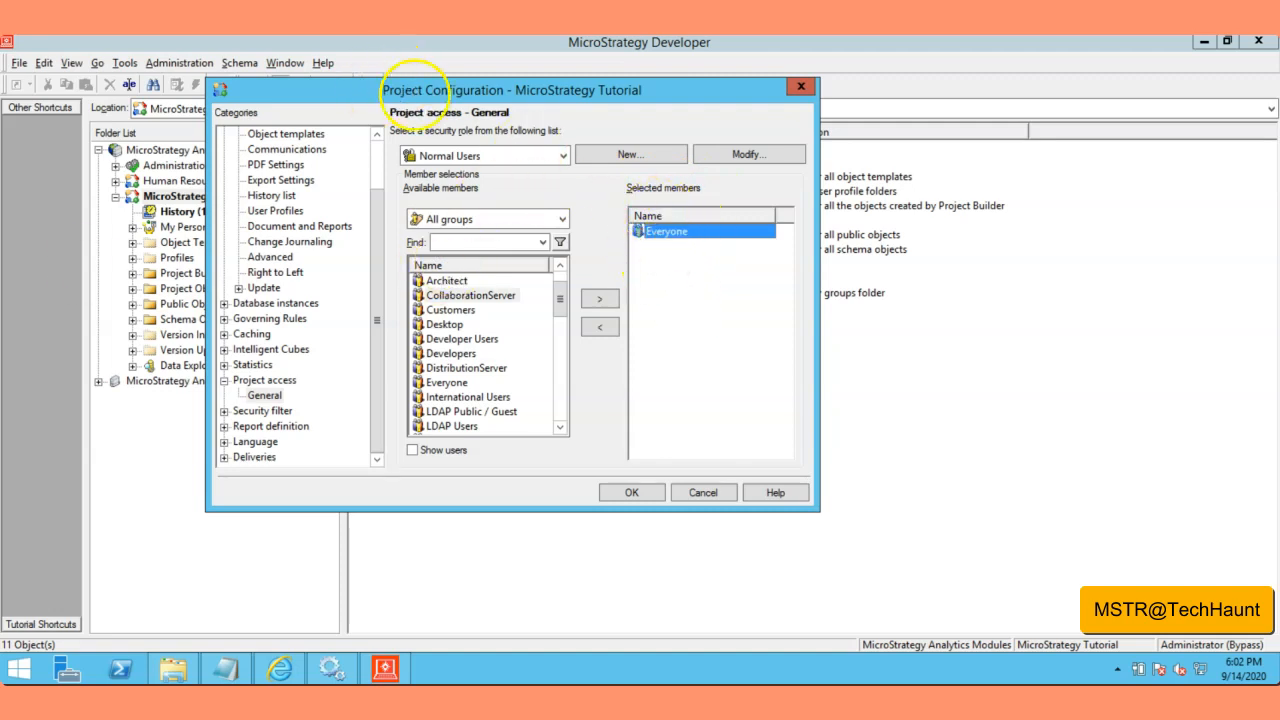
{"action": "left_click_drag", "start_coordinate": [415, 95], "coordinate": [487, 101]}
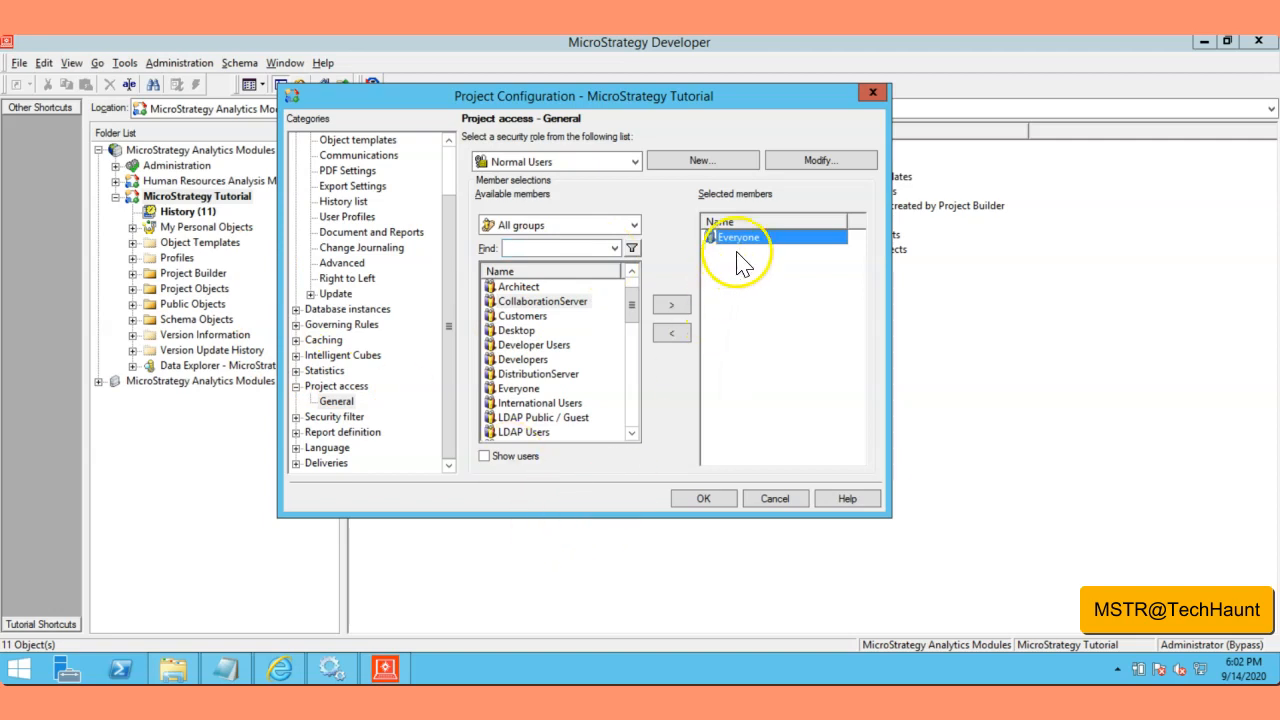
{"action": "left_click", "coordinate": [704, 498]}
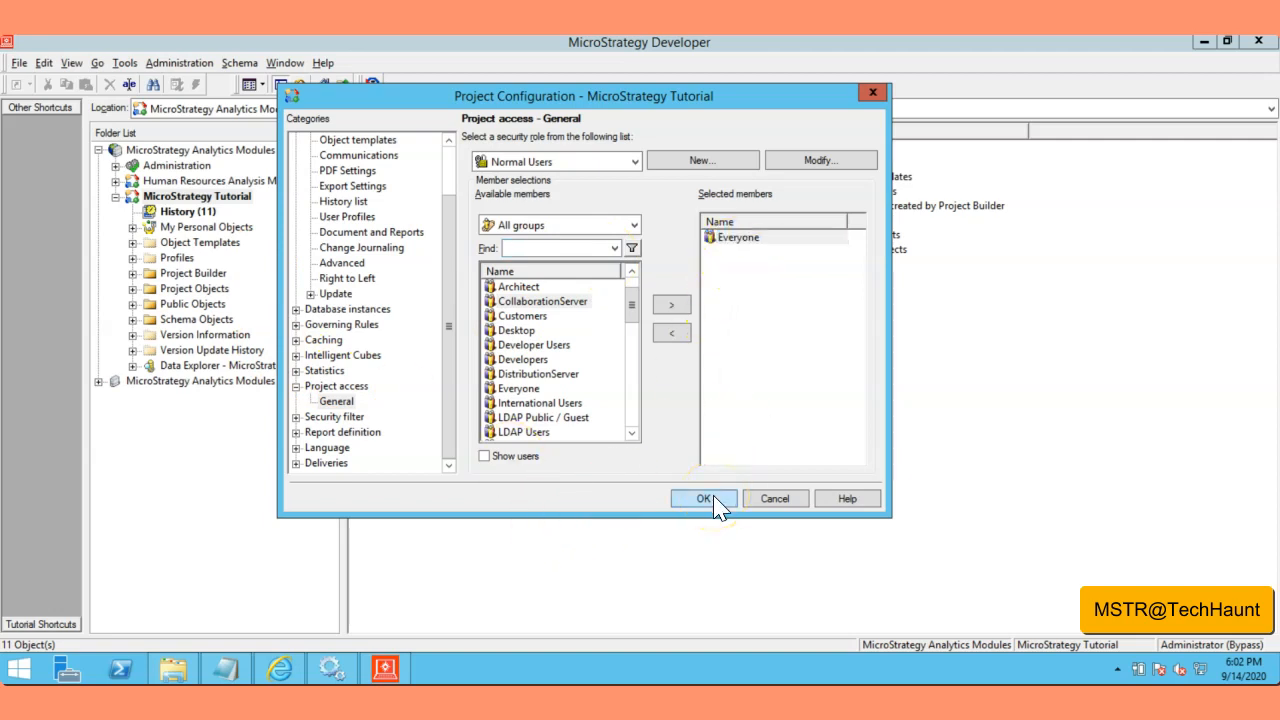
Step: Open the Human Resources Analysis Module's Project Configuration
{"action": "left_click", "coordinate": [192, 196]}
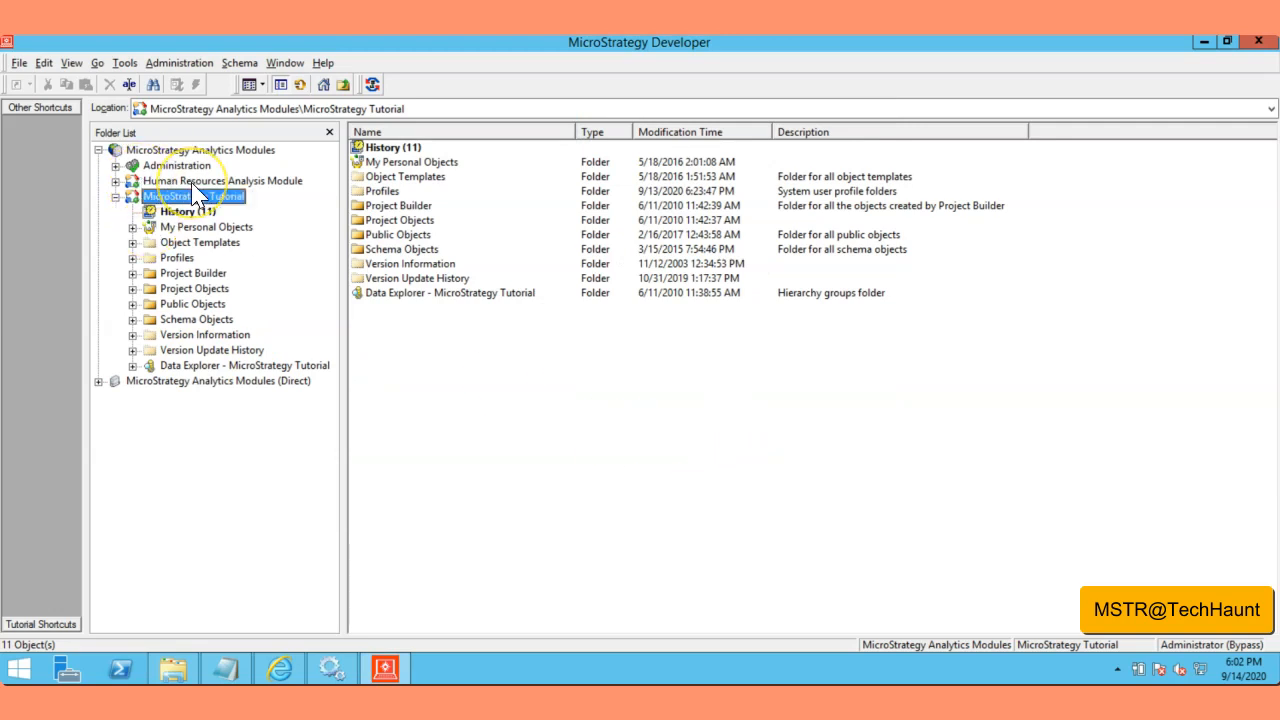
{"action": "right_click", "coordinate": [197, 195]}
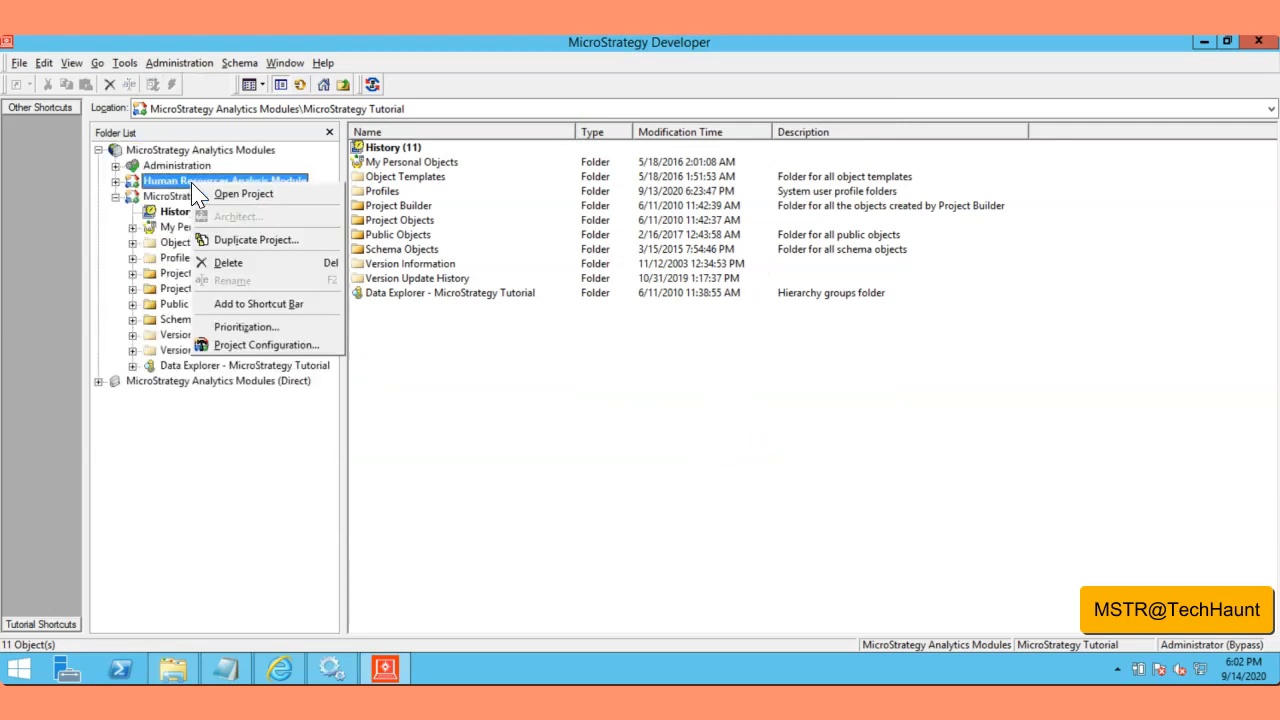
{"action": "left_click", "coordinate": [253, 344]}
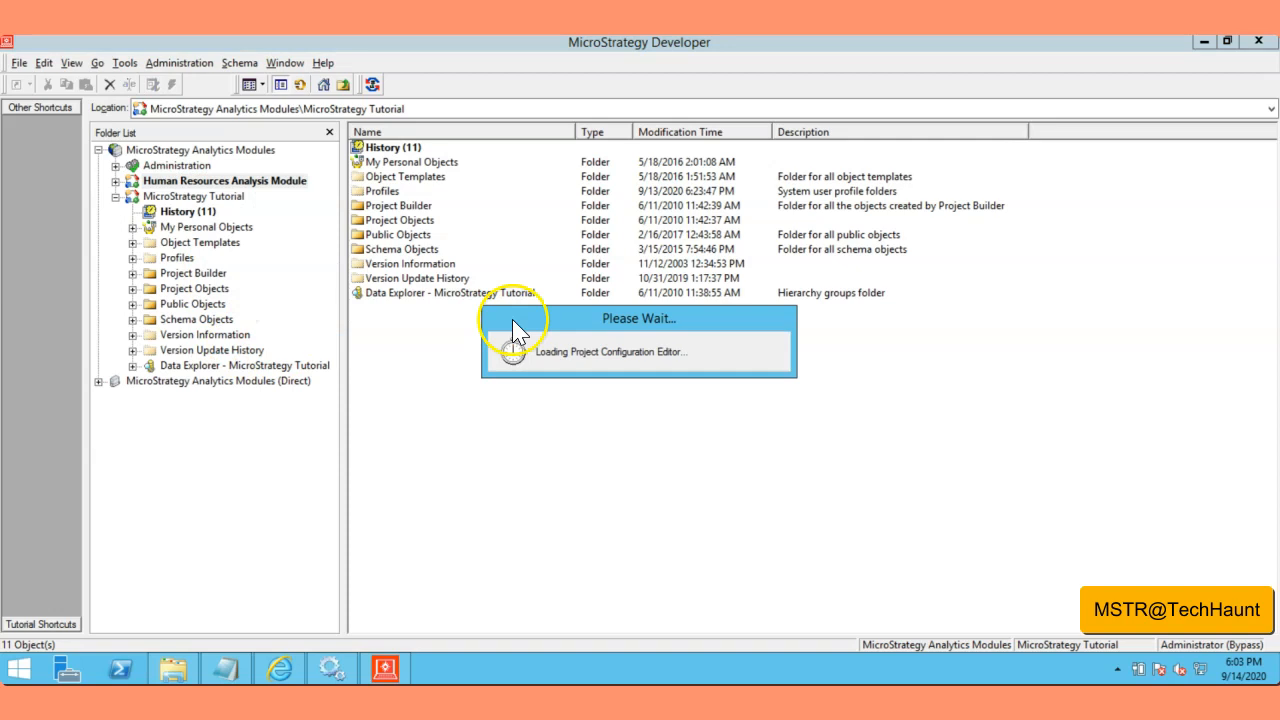
{"action": "left_click_drag", "start_coordinate": [425, 130], "coordinate": [413, 112]}
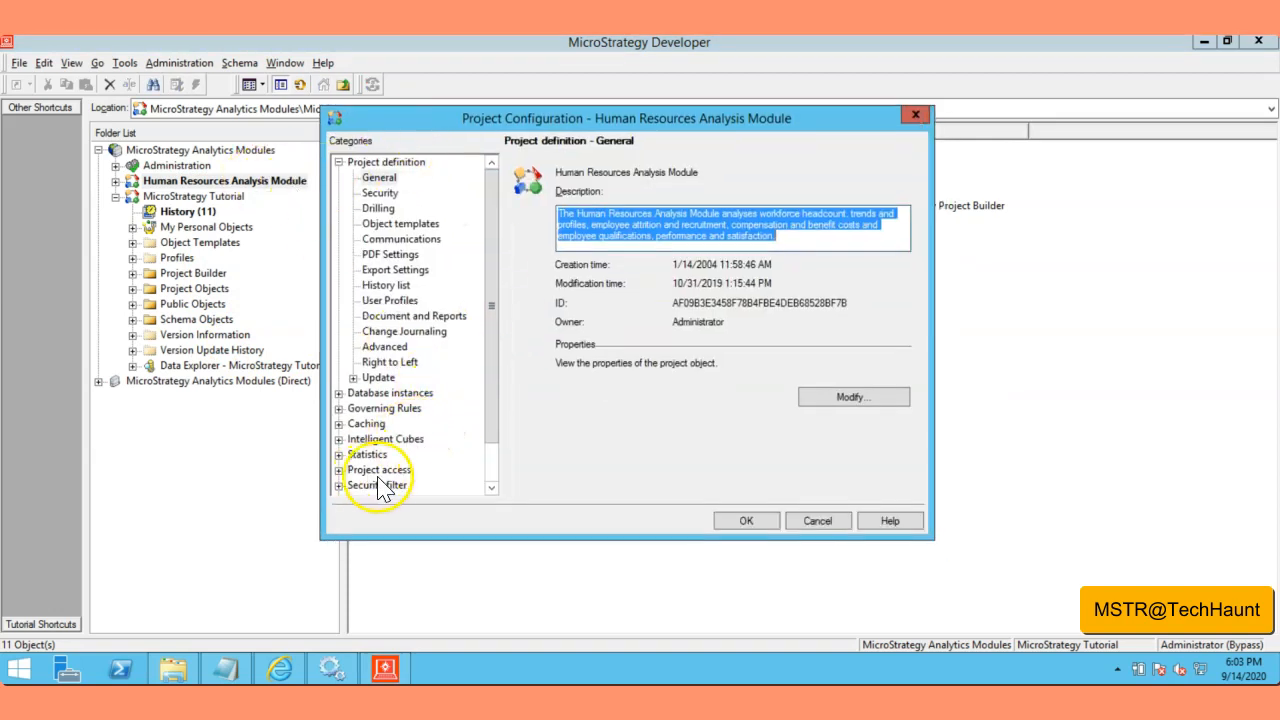
Step: Under Project access, choose Normal Users, remove Everyone, and add Developer Users as its member
{"action": "scroll", "coordinate": [493, 480], "scroll_direction": "down", "scroll_amount": 1}
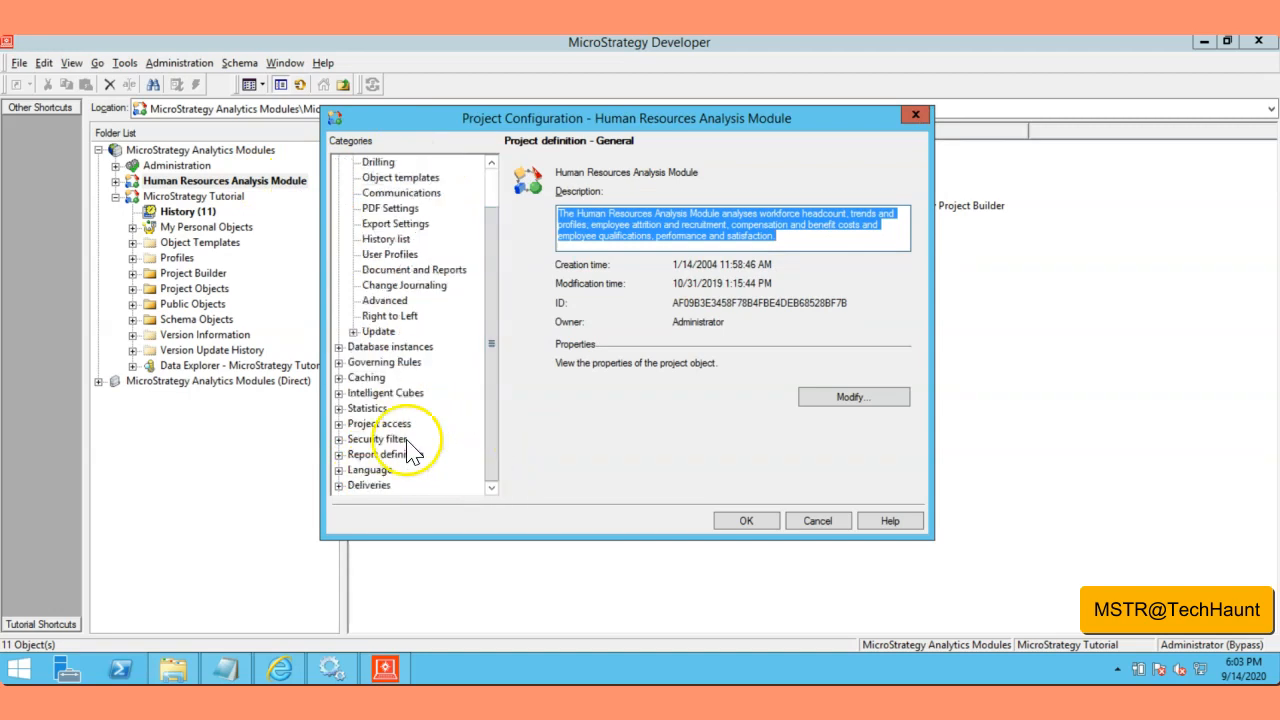
{"action": "left_click", "coordinate": [375, 424]}
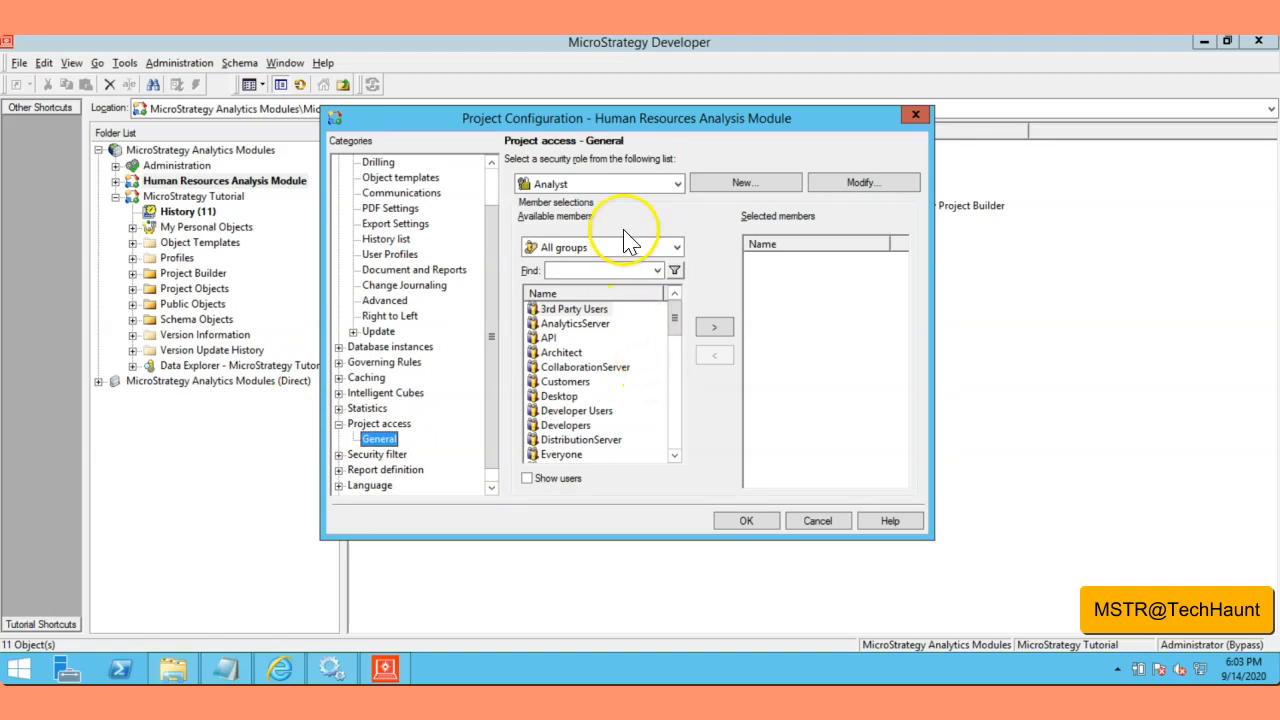
{"action": "left_click", "coordinate": [679, 186]}
{"action": "scroll", "coordinate": [605, 282], "scroll_direction": "down", "scroll_amount": 2}
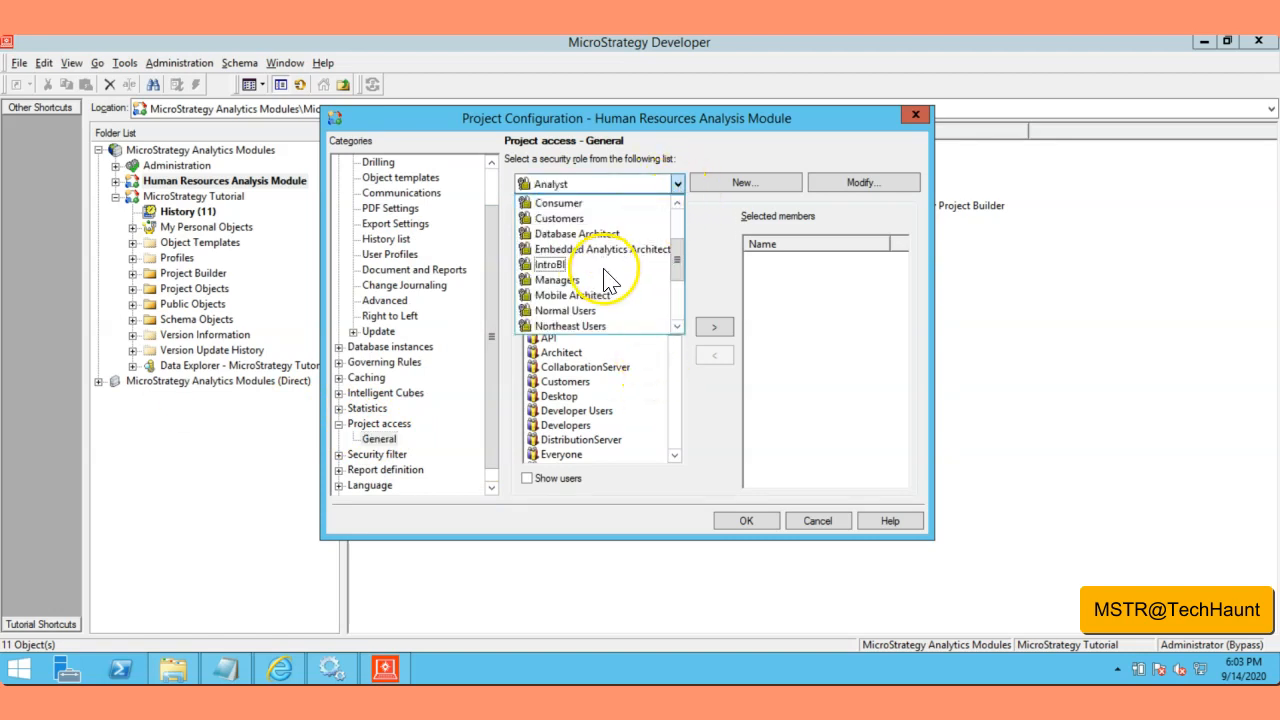
{"action": "left_click", "coordinate": [565, 311]}
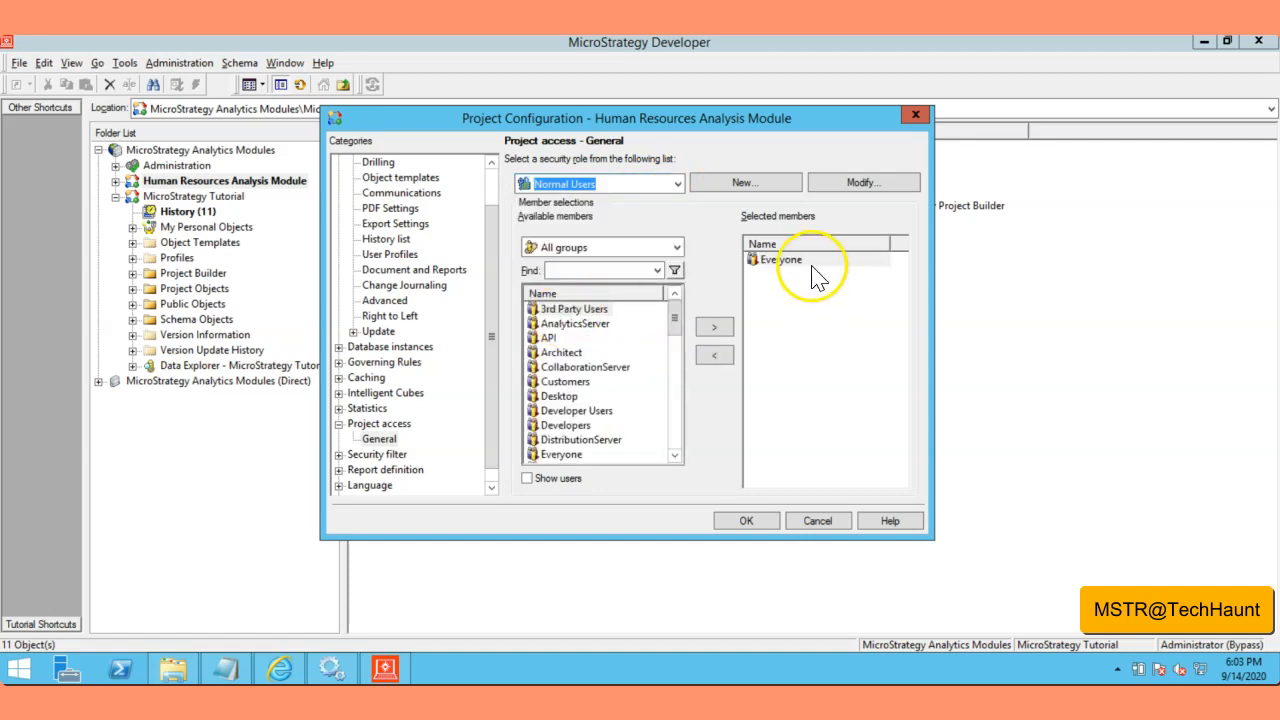
{"action": "left_click", "coordinate": [808, 271]}
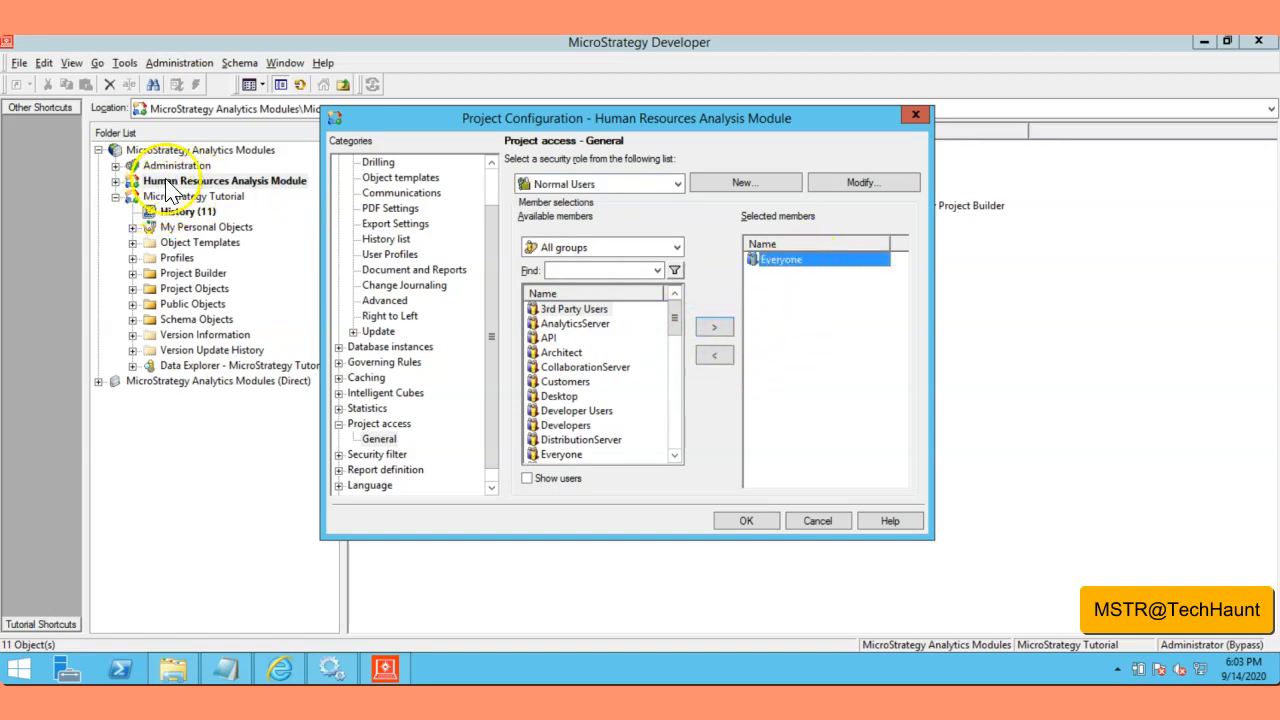
{"action": "left_click", "coordinate": [714, 355]}
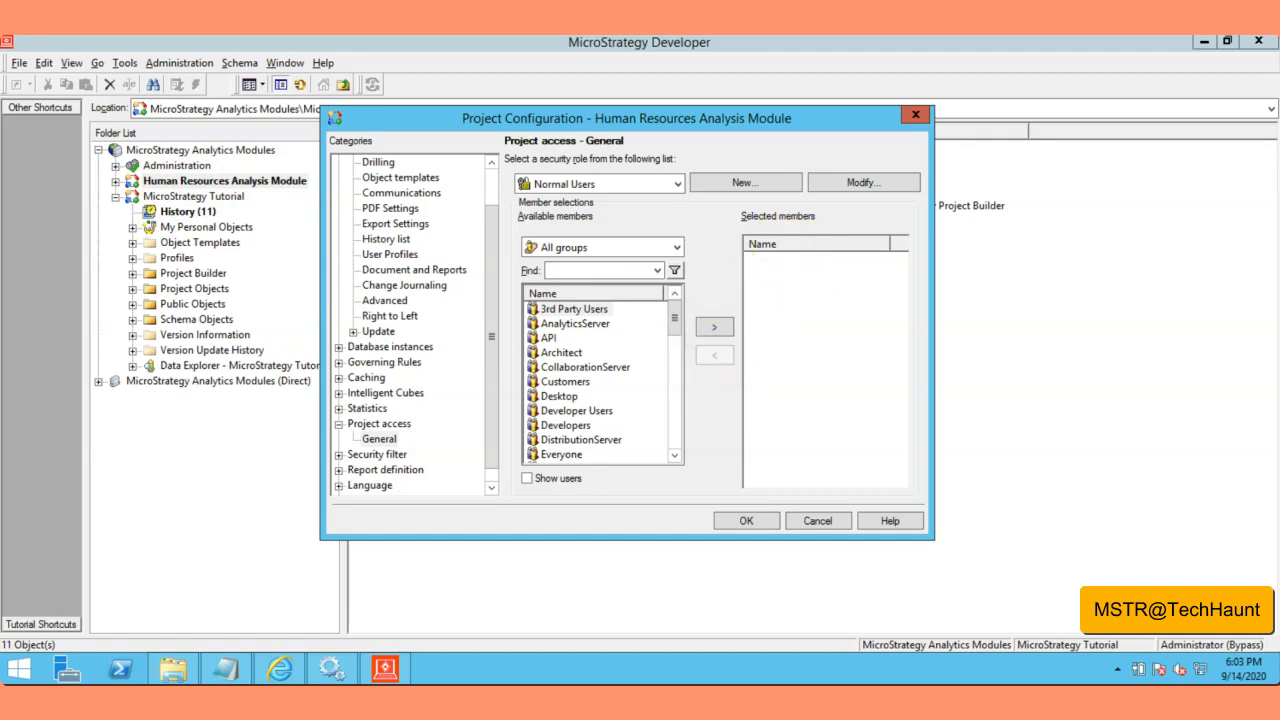
{"action": "left_click", "coordinate": [575, 412]}
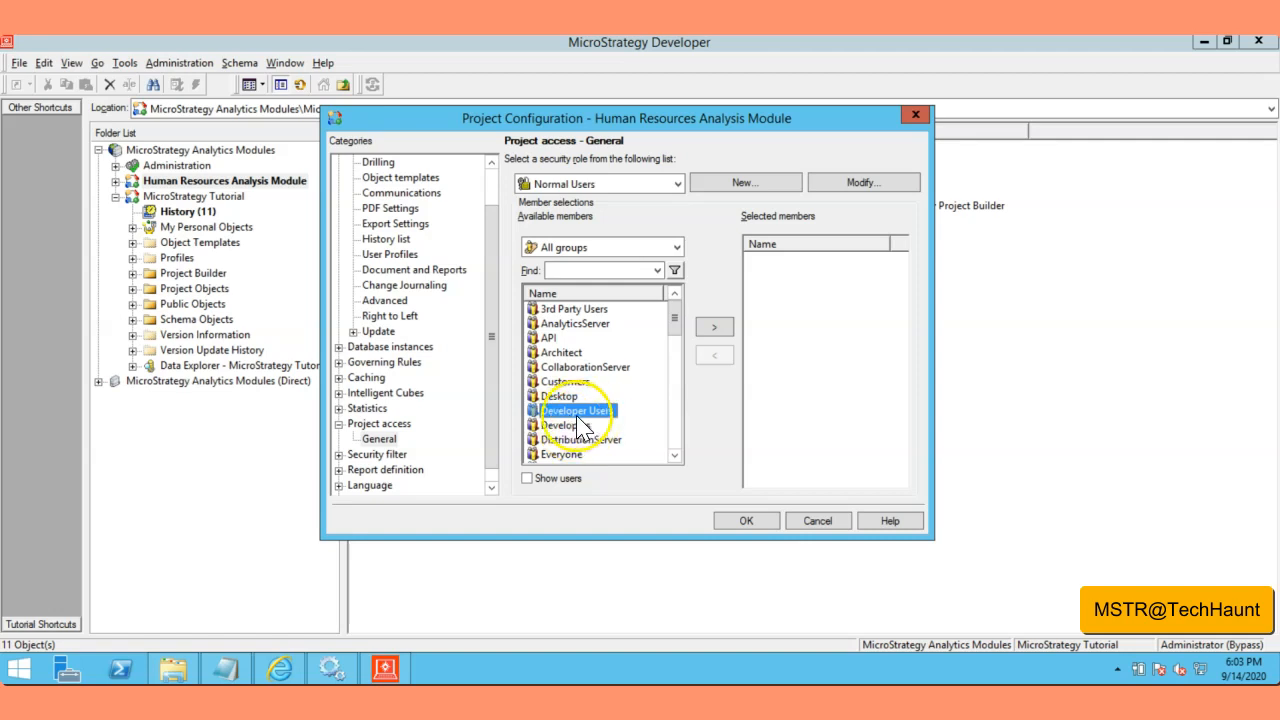
{"action": "left_click", "coordinate": [716, 328]}
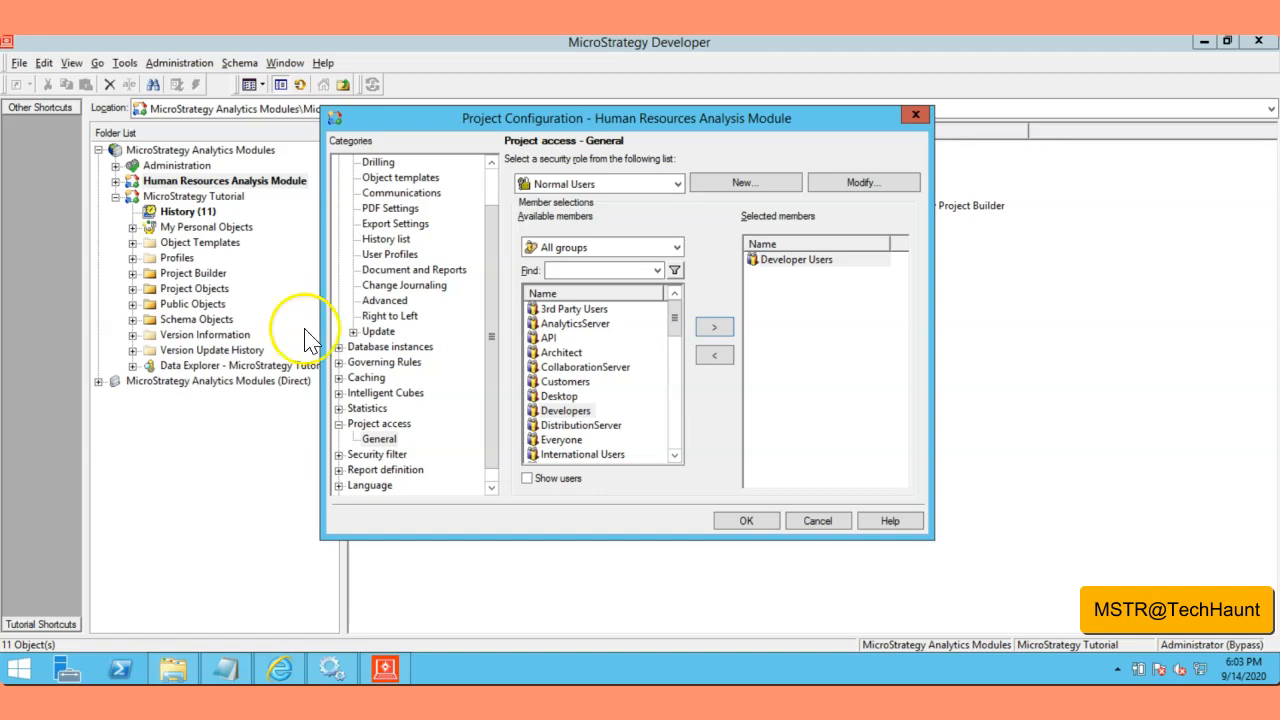
Step: Filter available members to Developer Users with Show users on, then select Developer1 from the list
{"action": "left_click", "coordinate": [527, 479]}
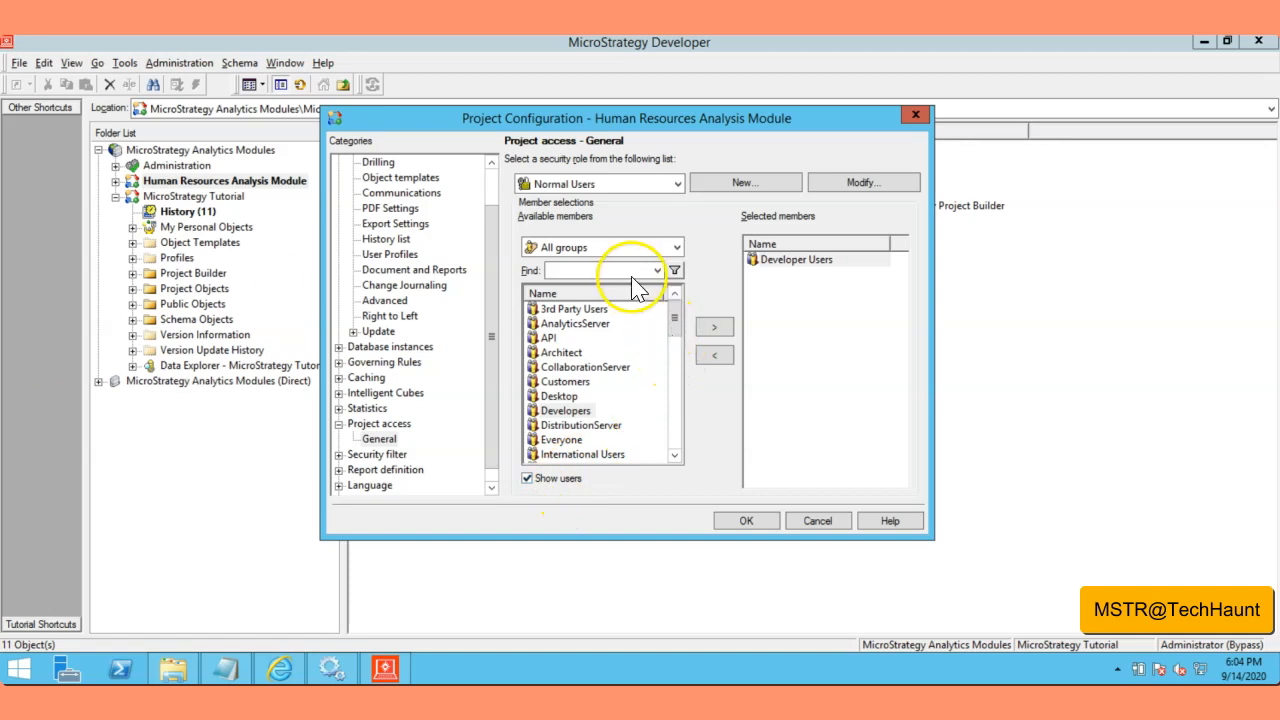
{"action": "left_click_drag", "start_coordinate": [680, 325], "coordinate": [686, 457]}
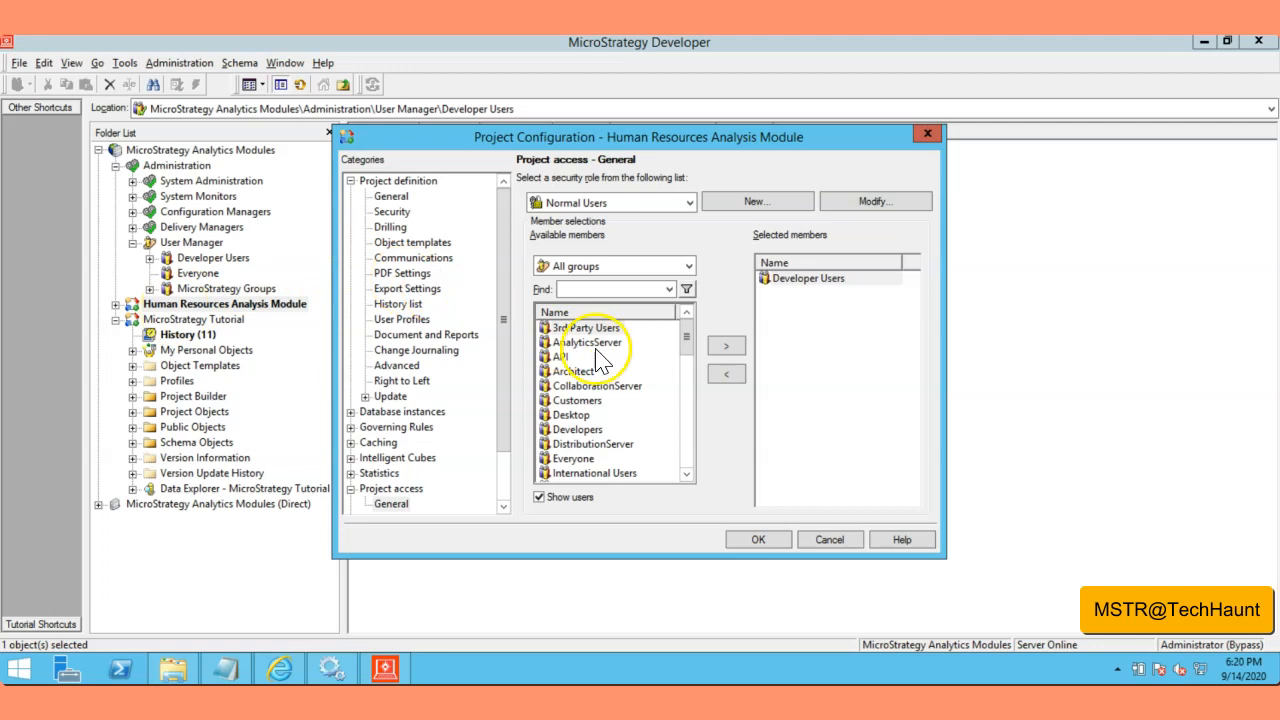
{"action": "left_click", "coordinate": [539, 497]}
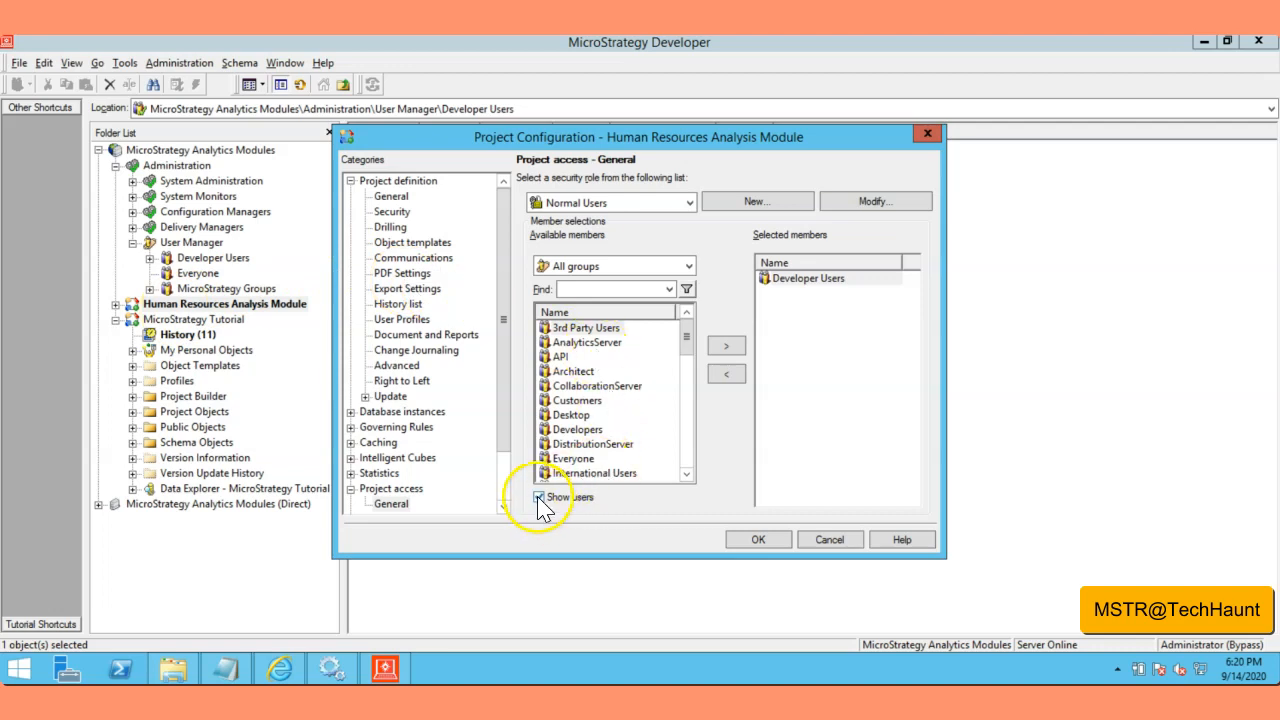
{"action": "left_click", "coordinate": [689, 266]}
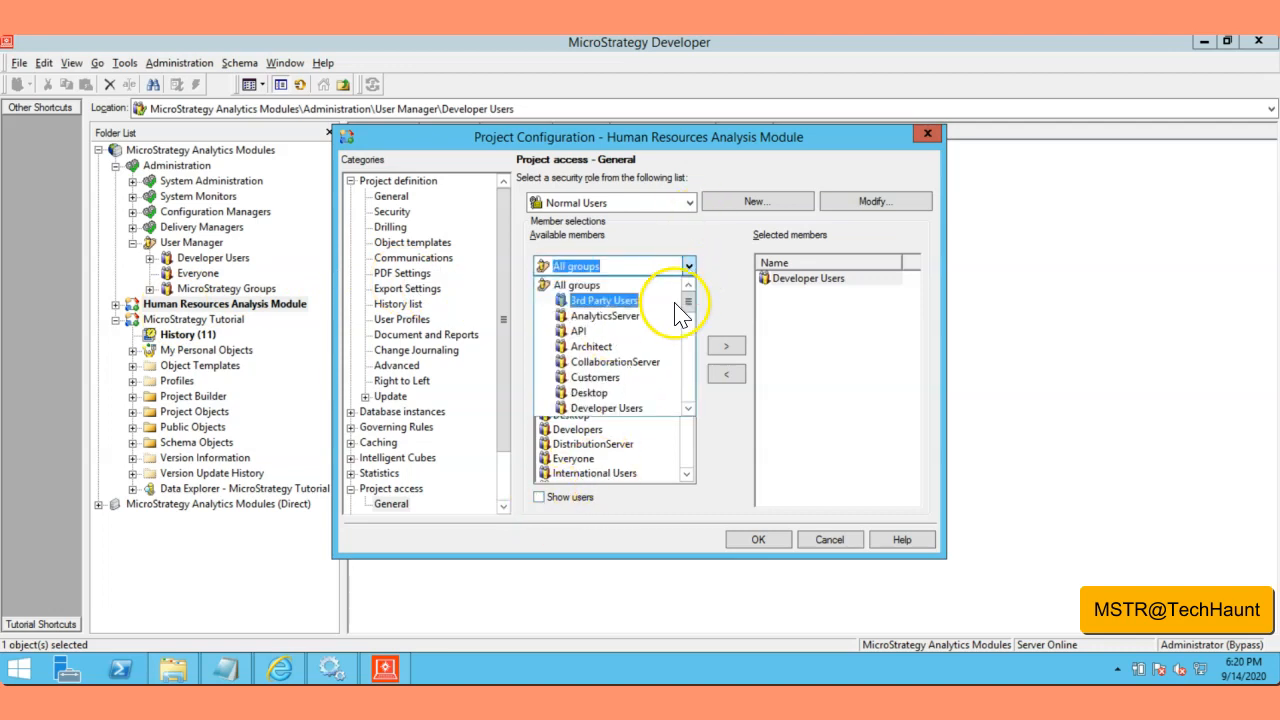
{"action": "left_click", "coordinate": [607, 408]}
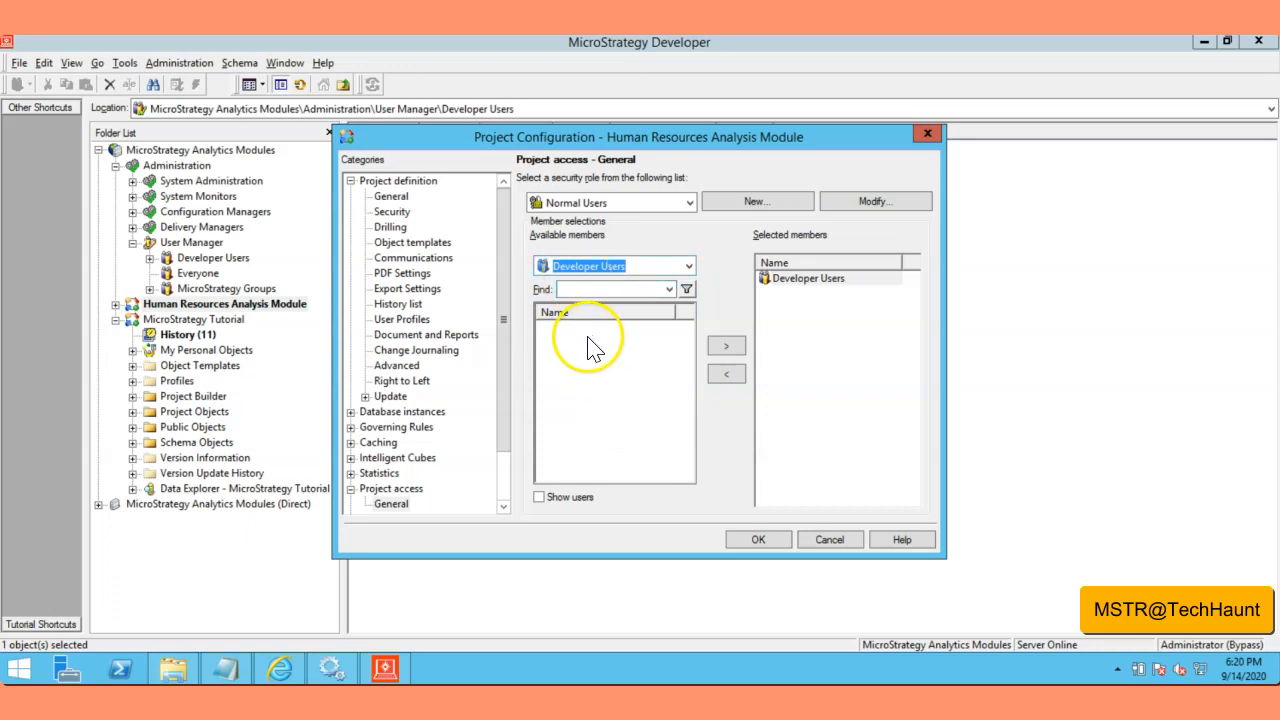
{"action": "left_click", "coordinate": [586, 391]}
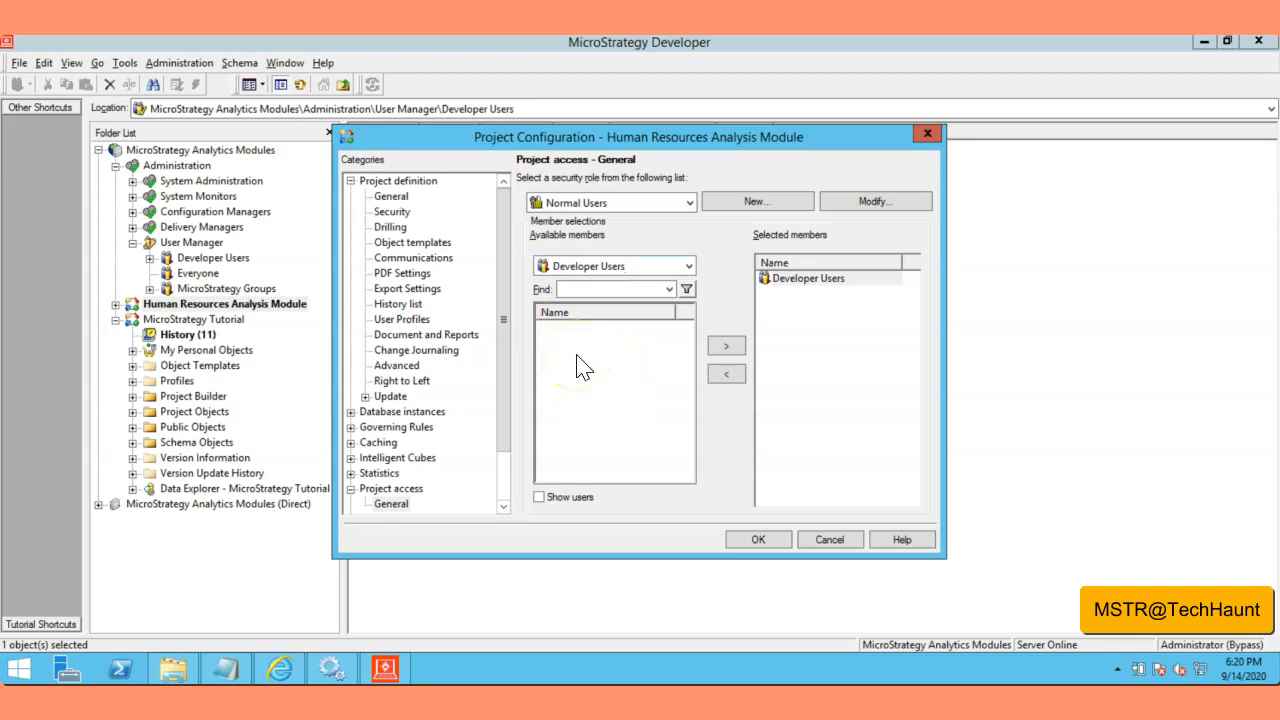
{"action": "left_click", "coordinate": [590, 357]}
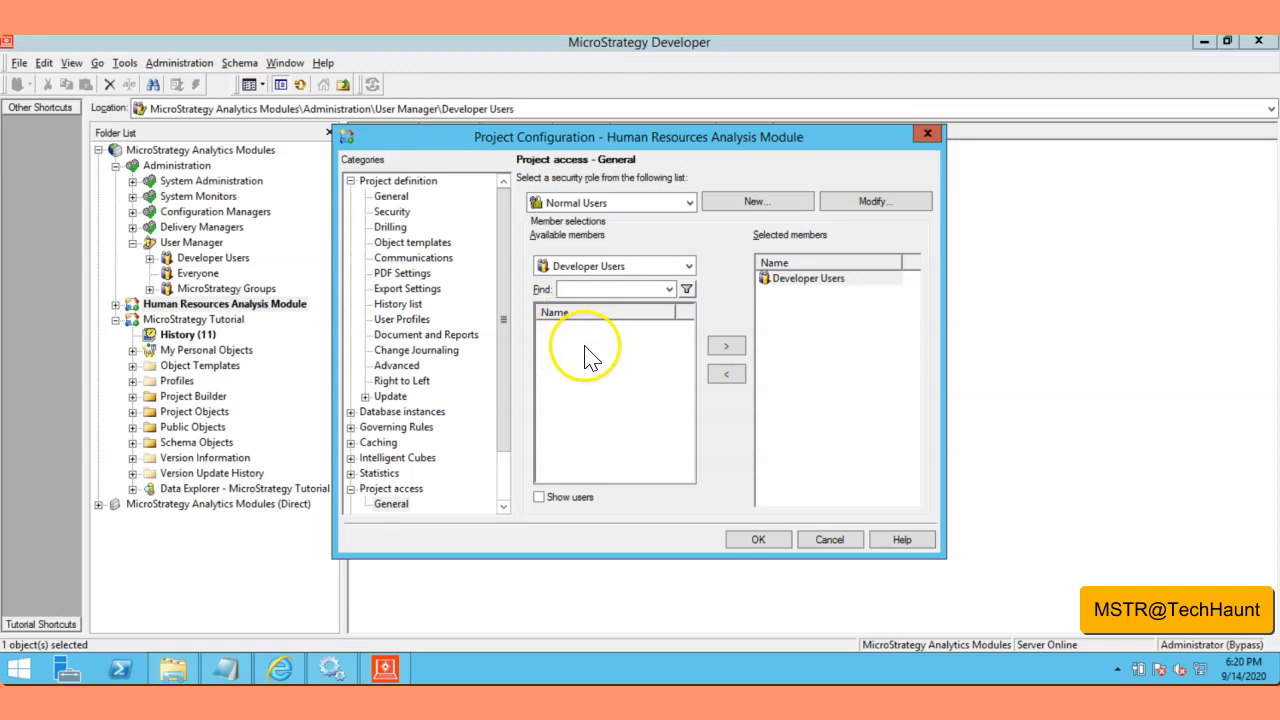
{"action": "left_click", "coordinate": [540, 497]}
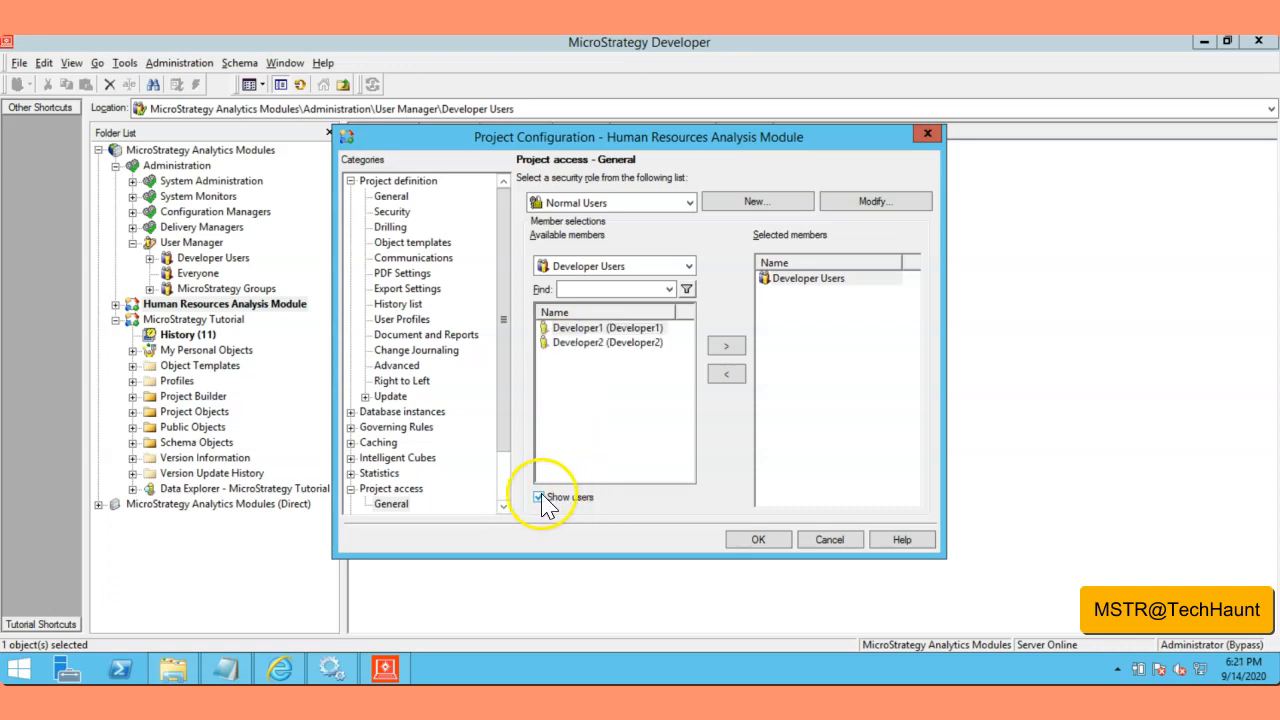
{"action": "left_click", "coordinate": [585, 328]}
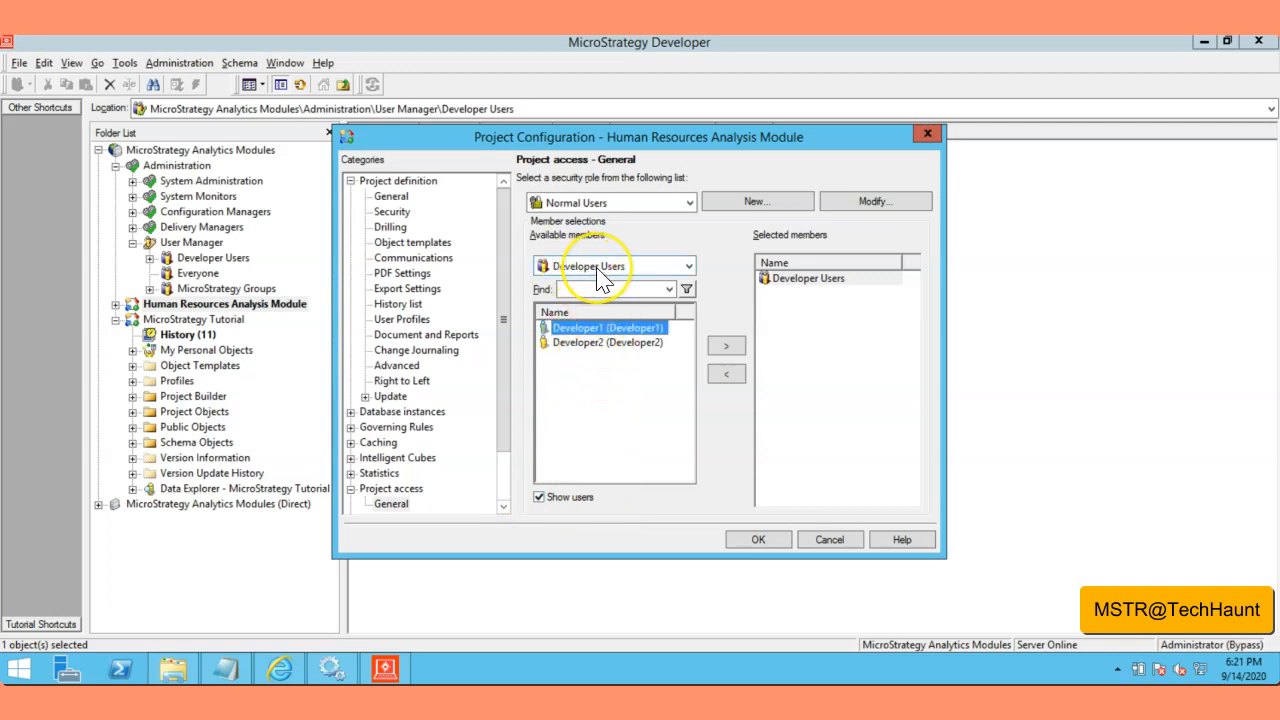
Step: Replace Developer Users with Developer2 as the Normal Users member for Human Resources and save
{"action": "left_click", "coordinate": [597, 343]}
{"action": "left_click", "coordinate": [726, 346]}
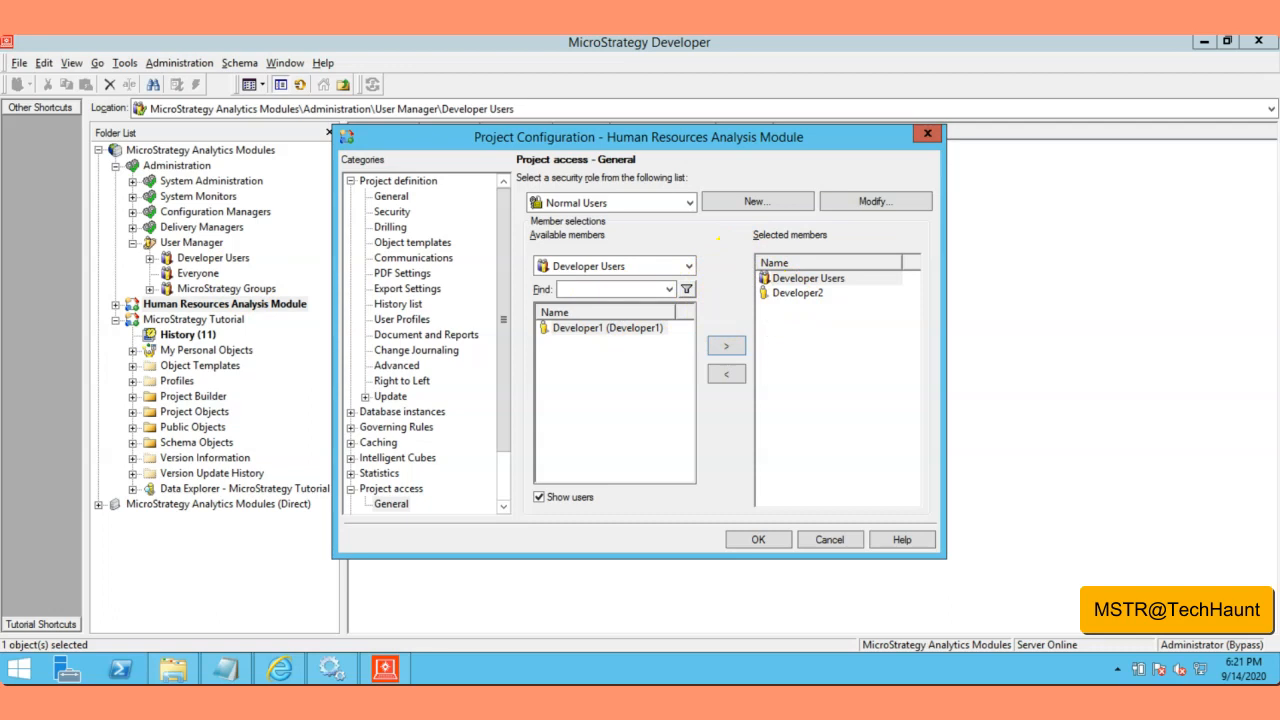
{"action": "left_click", "coordinate": [820, 285]}
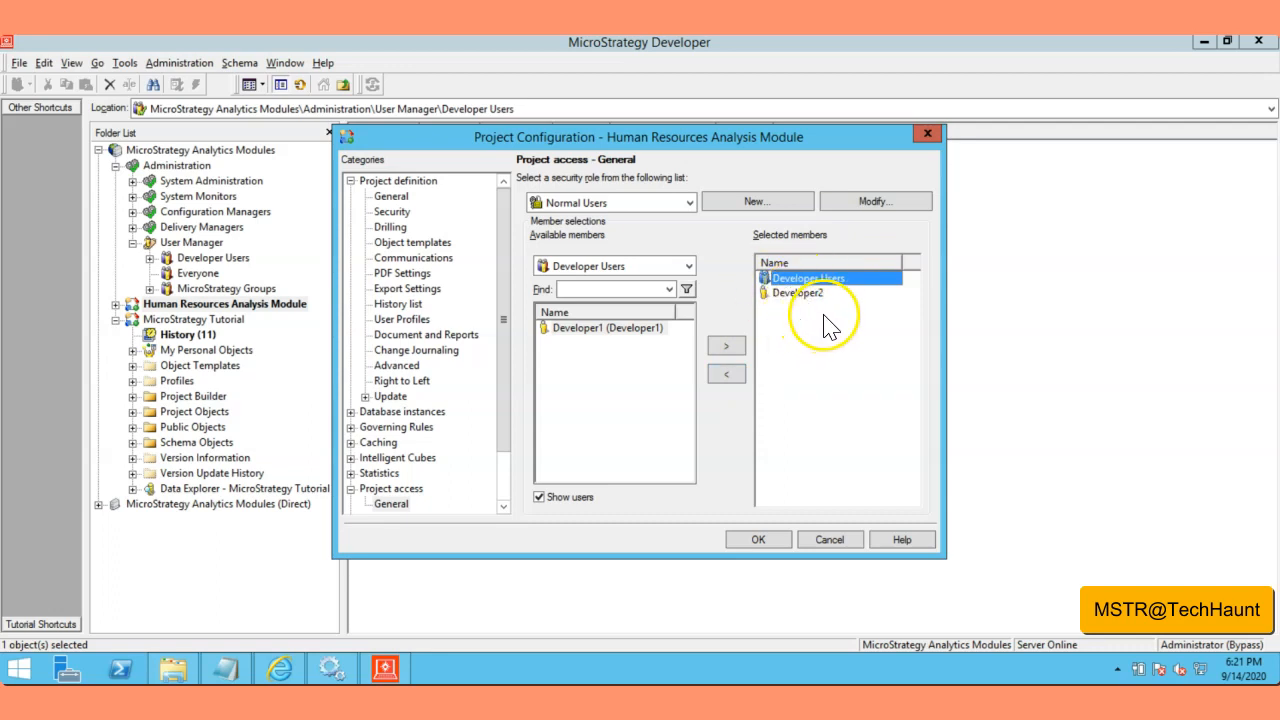
{"action": "left_click", "coordinate": [726, 374]}
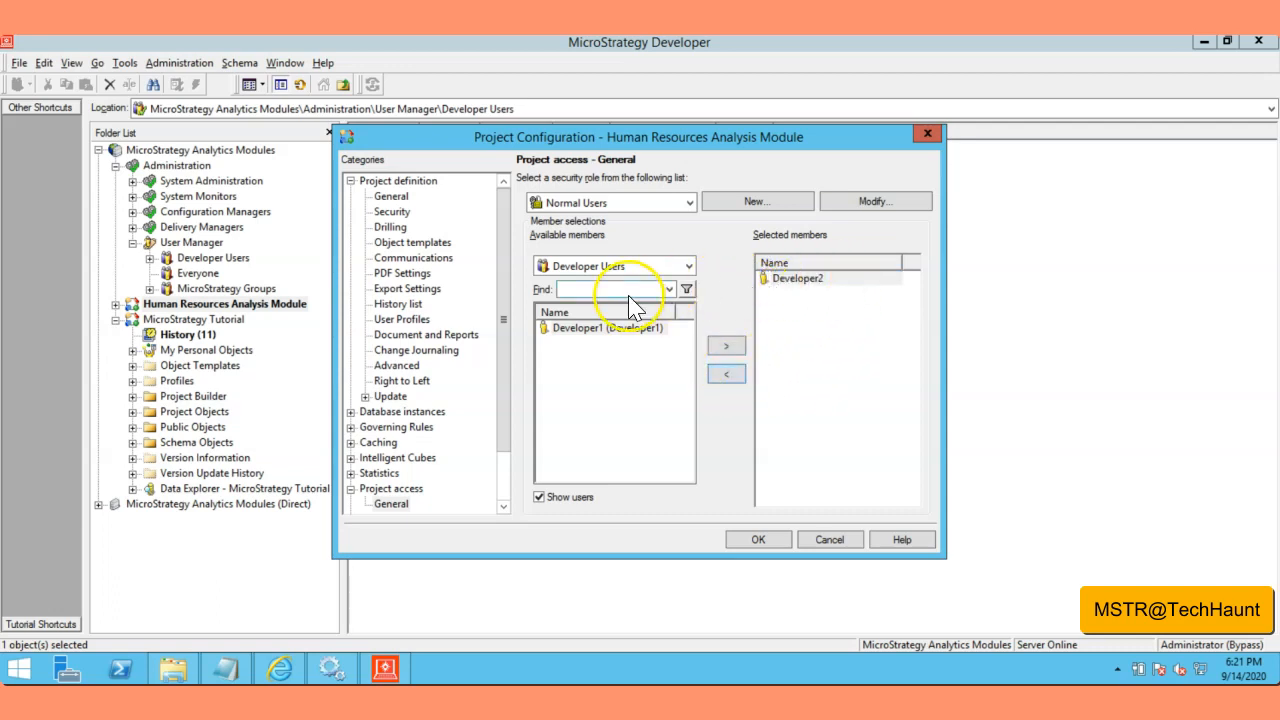
{"action": "left_click", "coordinate": [797, 279]}
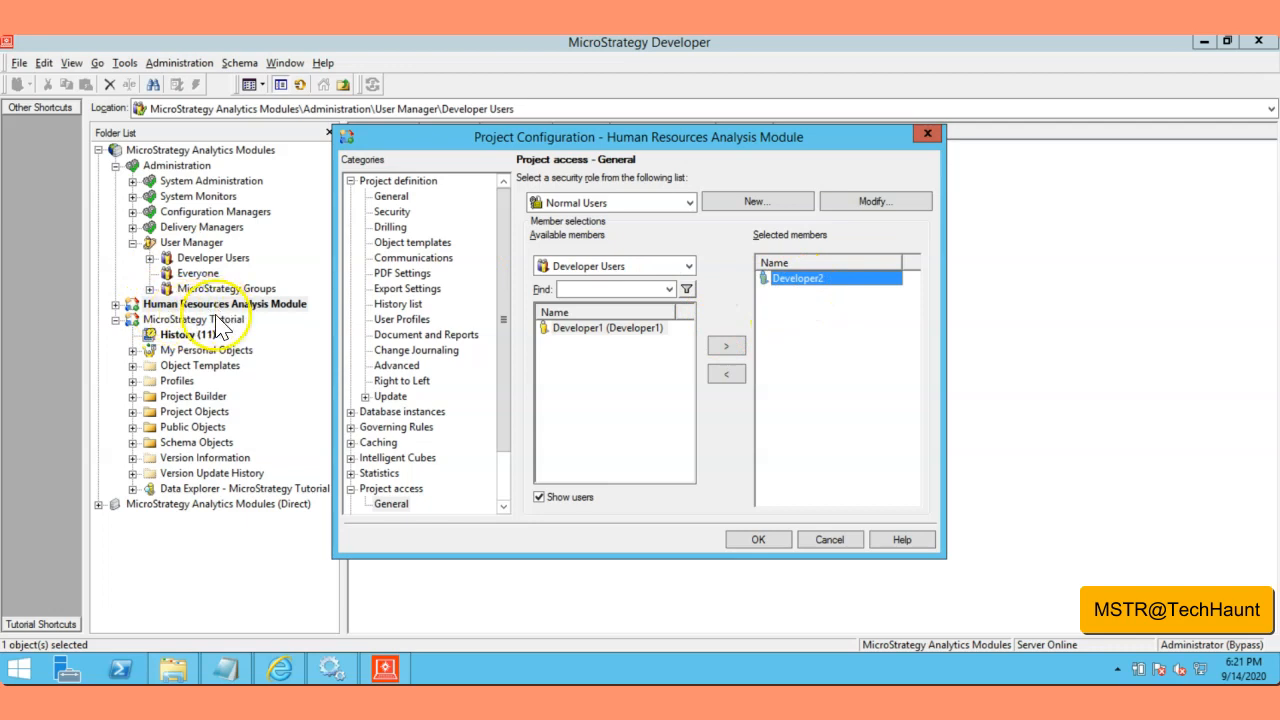
{"action": "left_click", "coordinate": [812, 282]}
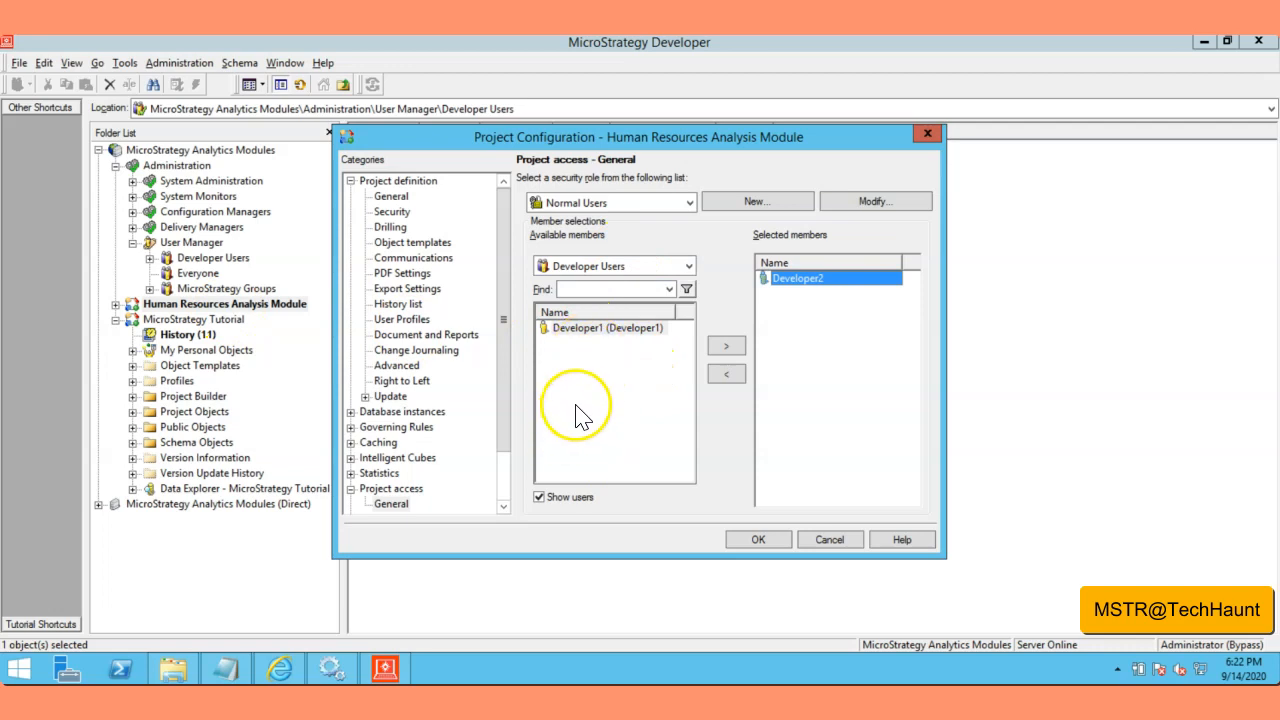
{"action": "left_click", "coordinate": [590, 328]}
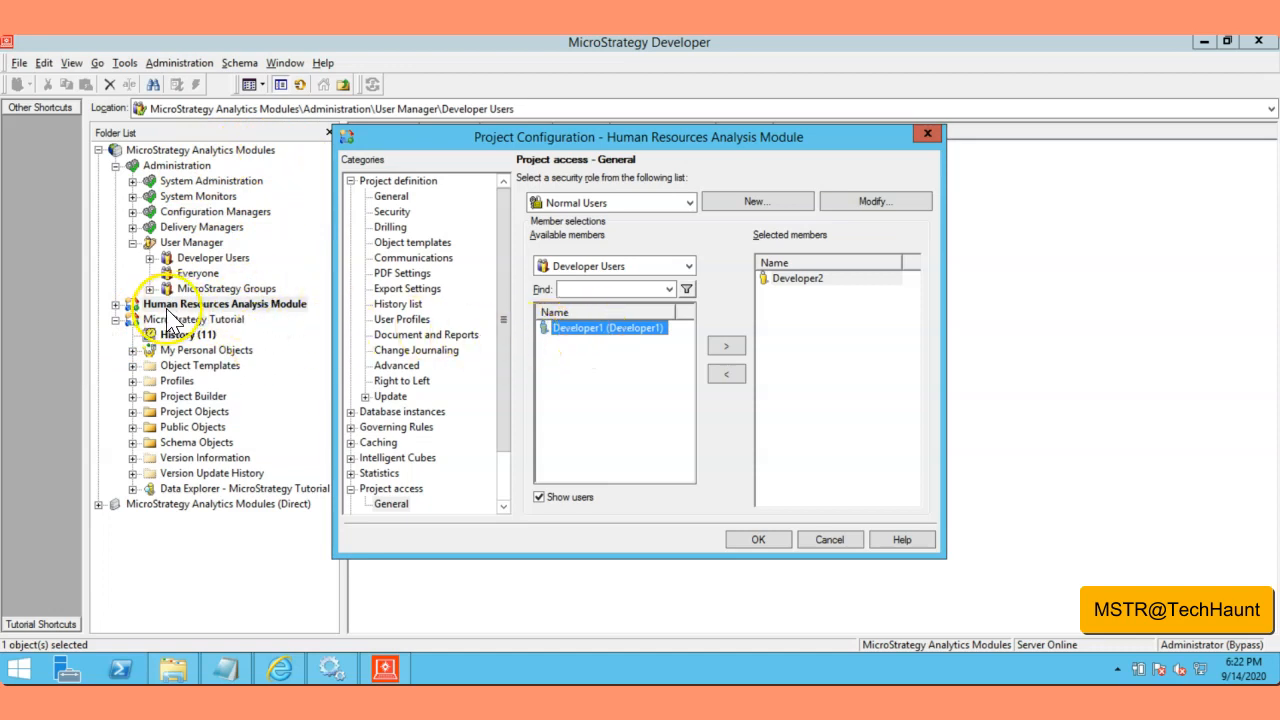
{"action": "left_click", "coordinate": [760, 540]}
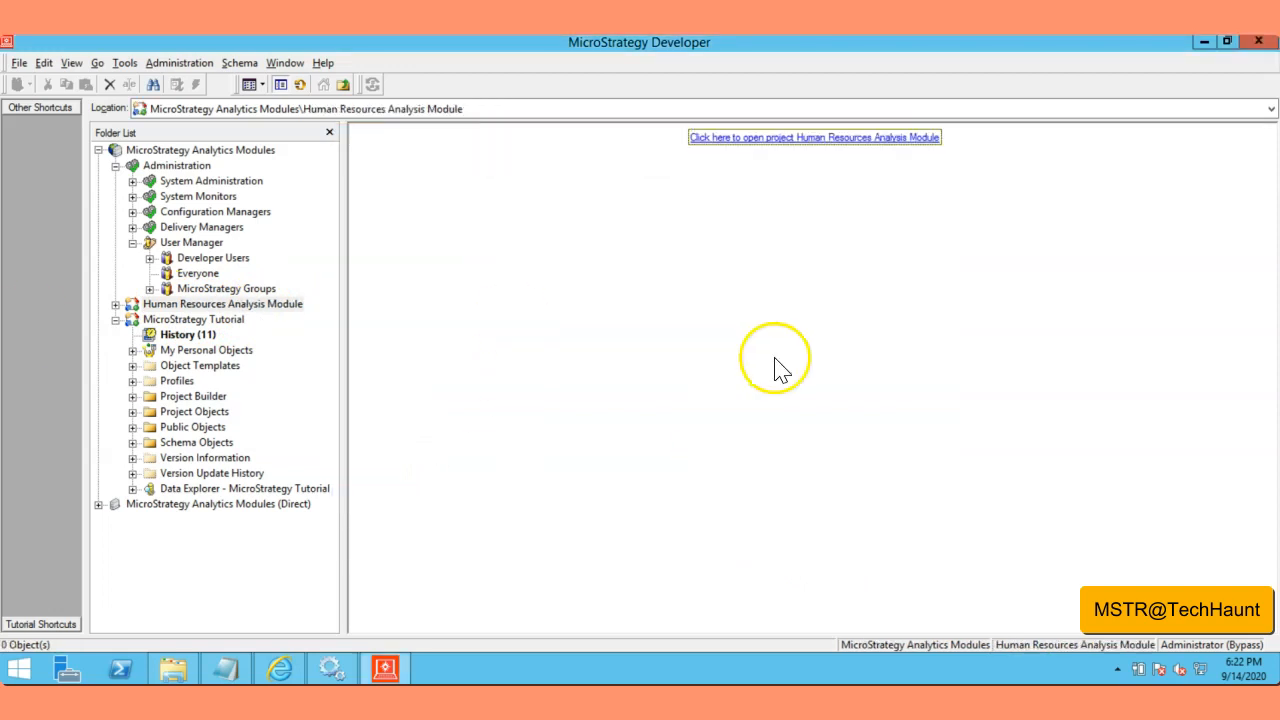
Step: Collapse the Administration and Tutorial branches and disconnect from the project source
{"action": "left_click", "coordinate": [115, 165]}
{"action": "left_click", "coordinate": [115, 196]}
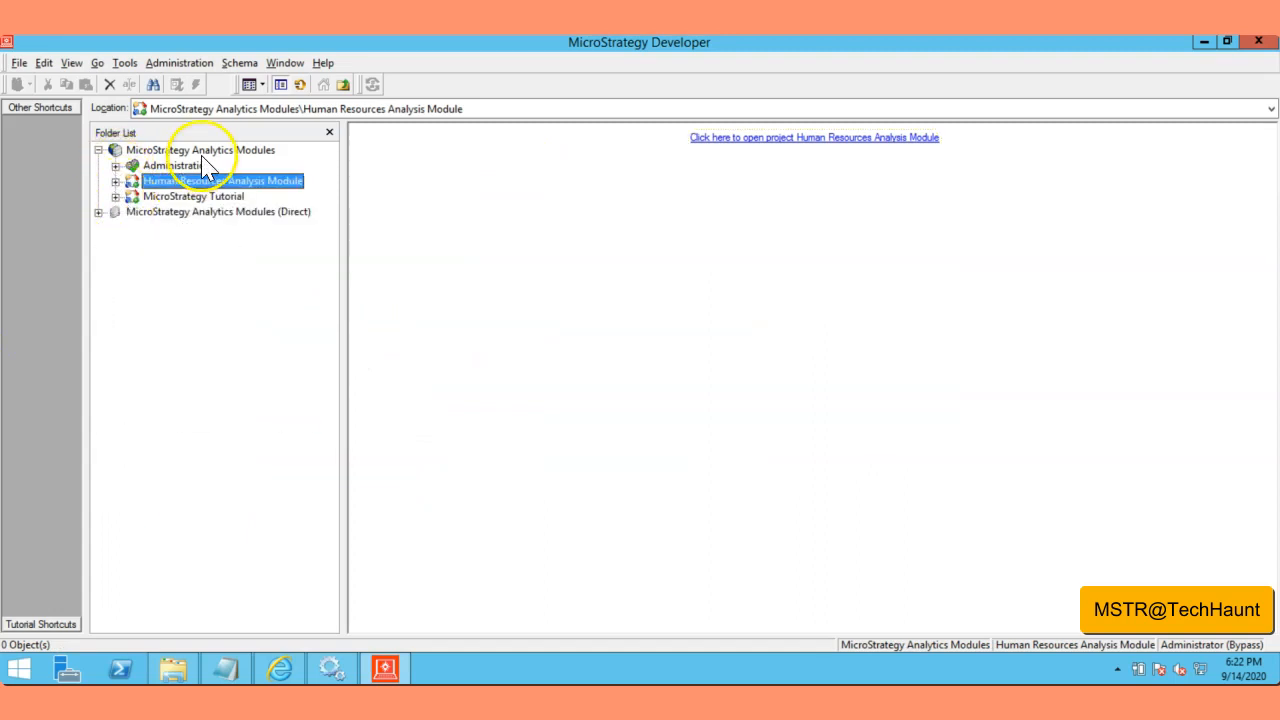
{"action": "right_click", "coordinate": [205, 150]}
{"action": "left_click", "coordinate": [243, 160]}
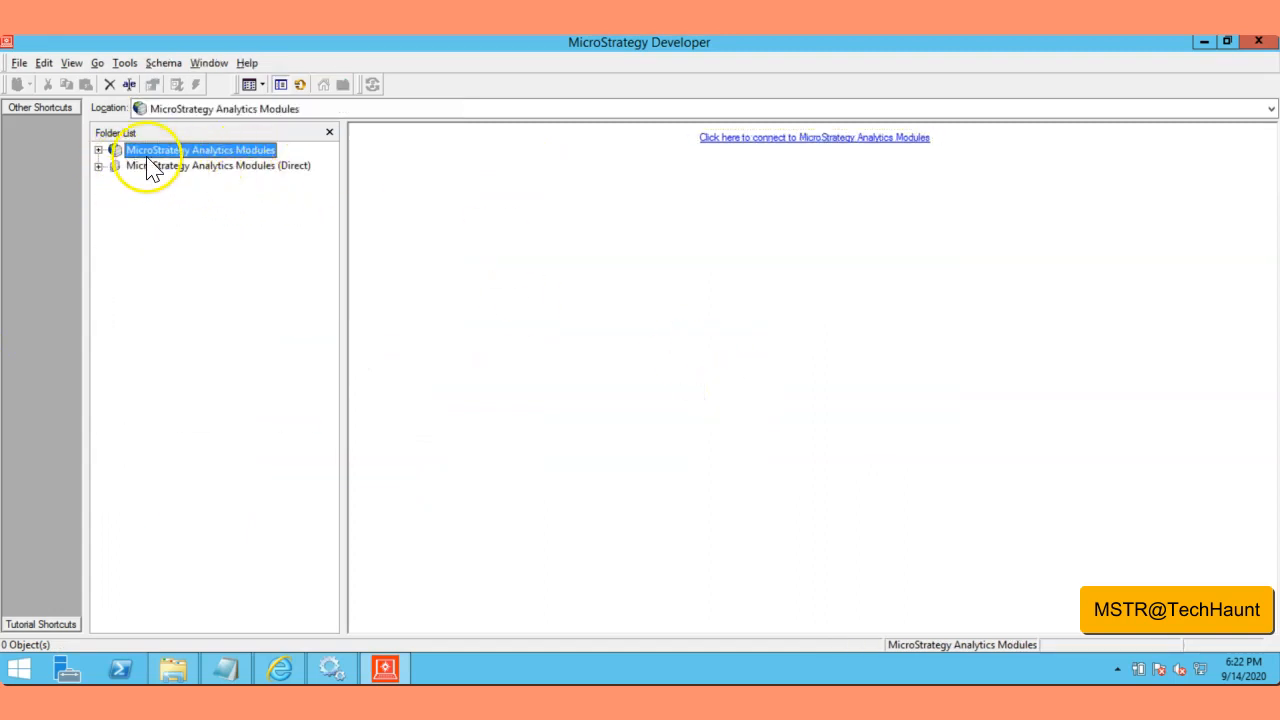
Step: Reconnect to the project source and sign in as Developer1 with its password
{"action": "left_click", "coordinate": [98, 150]}
{"action": "double_click", "coordinate": [678, 330]}
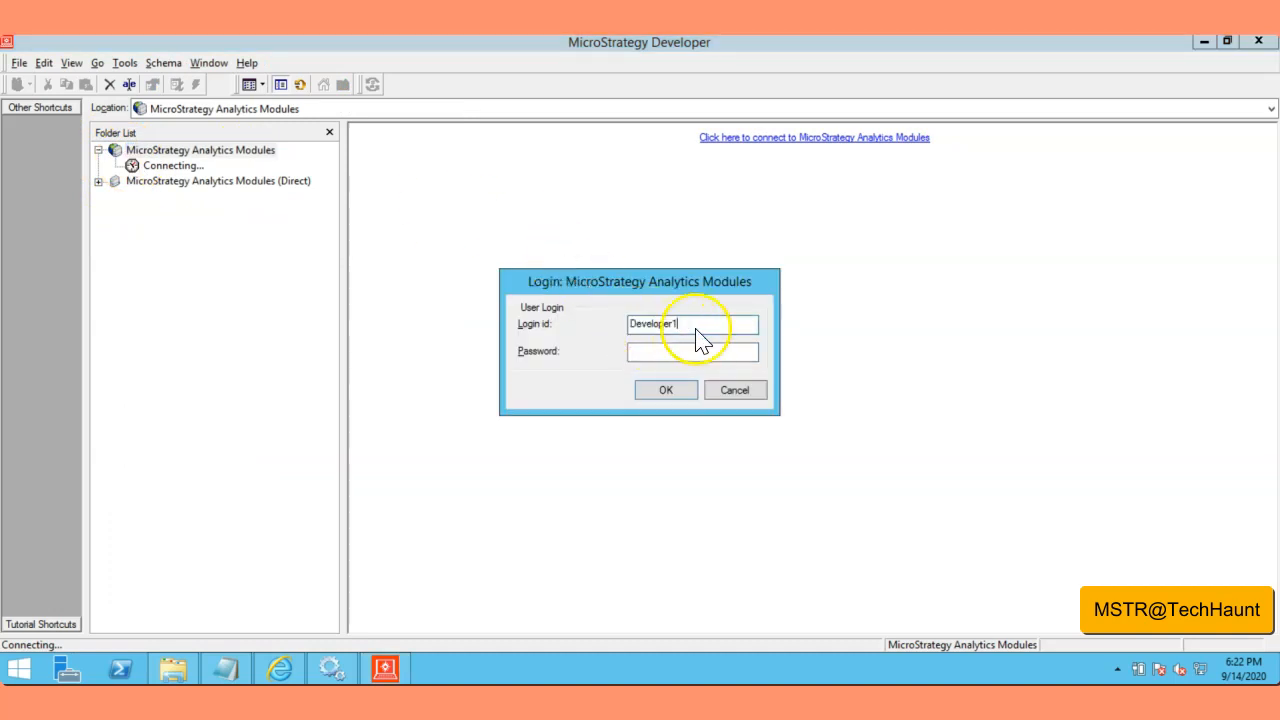
{"action": "left_click", "coordinate": [680, 355]}
{"action": "left_click", "coordinate": [683, 394]}
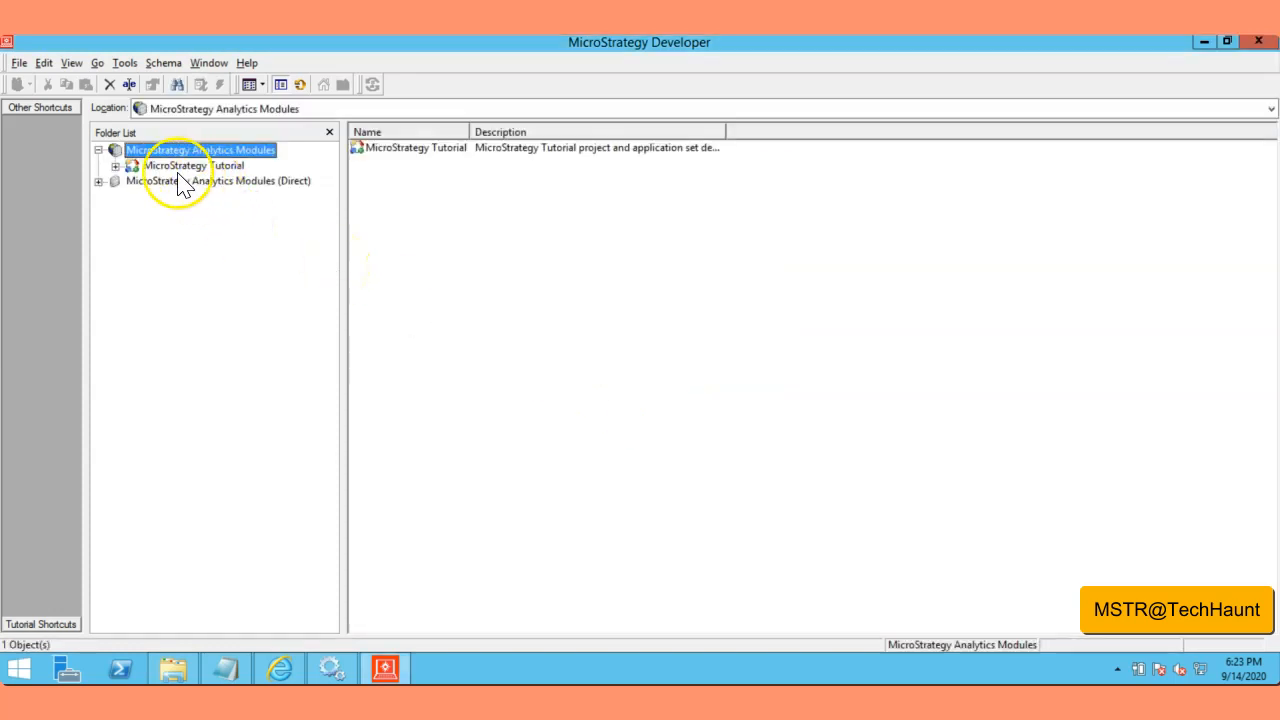
Step: Open the MicroStrategy Tutorial project to its Welcome page and load its contents
{"action": "left_click", "coordinate": [178, 166]}
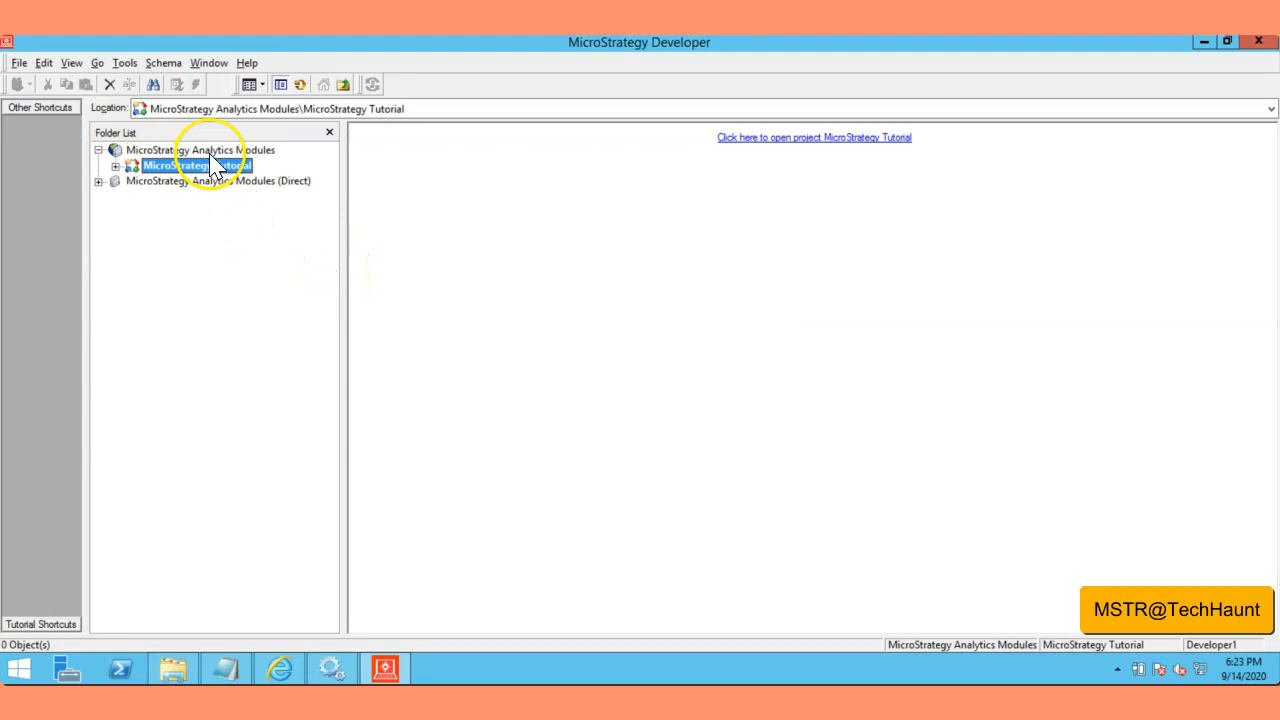
{"action": "left_click", "coordinate": [434, 232]}
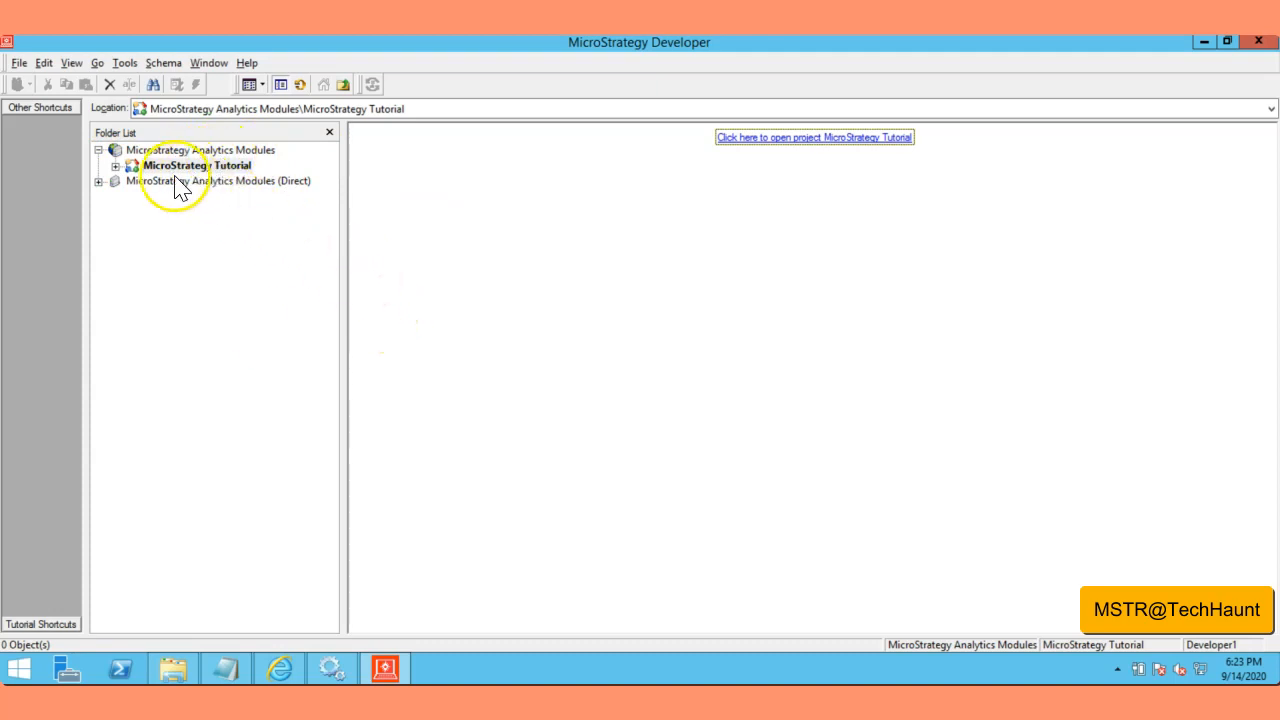
{"action": "left_click", "coordinate": [116, 166]}
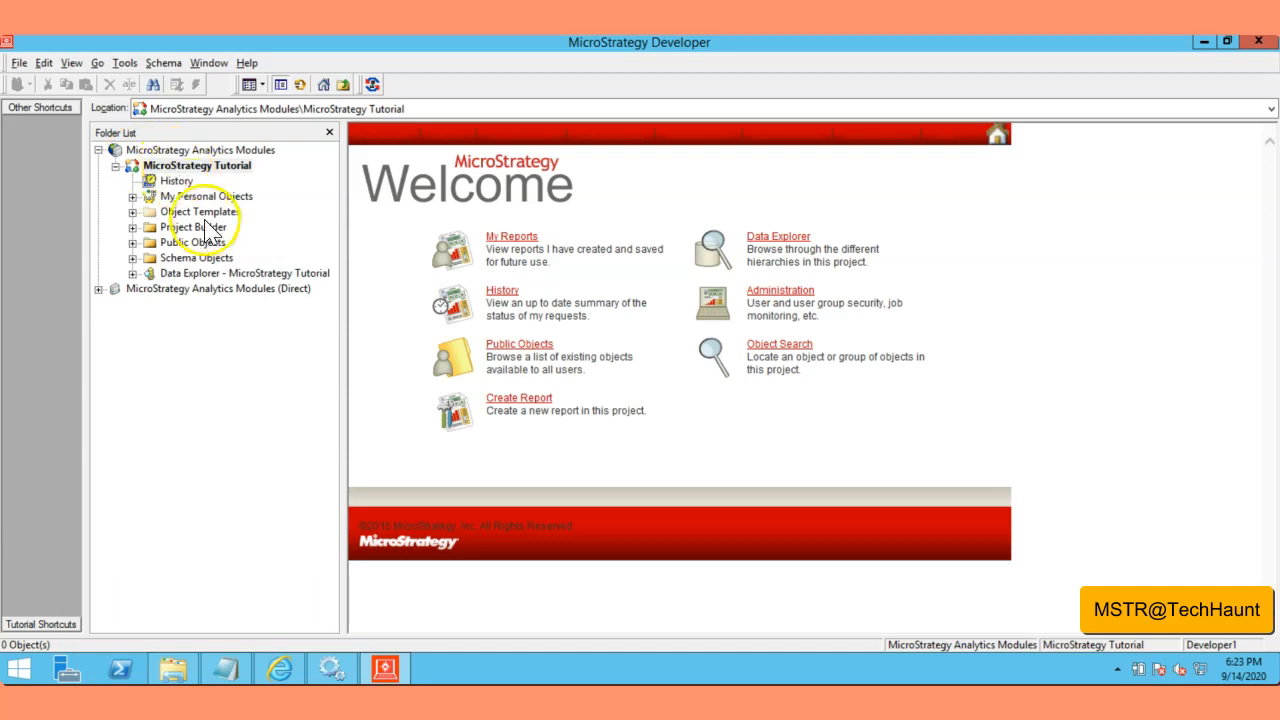
{"action": "right_click", "coordinate": [142, 150]}
Step: Disconnect, try logging in as Developer2 twice, dismiss both login failures, then cancel
{"action": "left_click", "coordinate": [229, 158]}
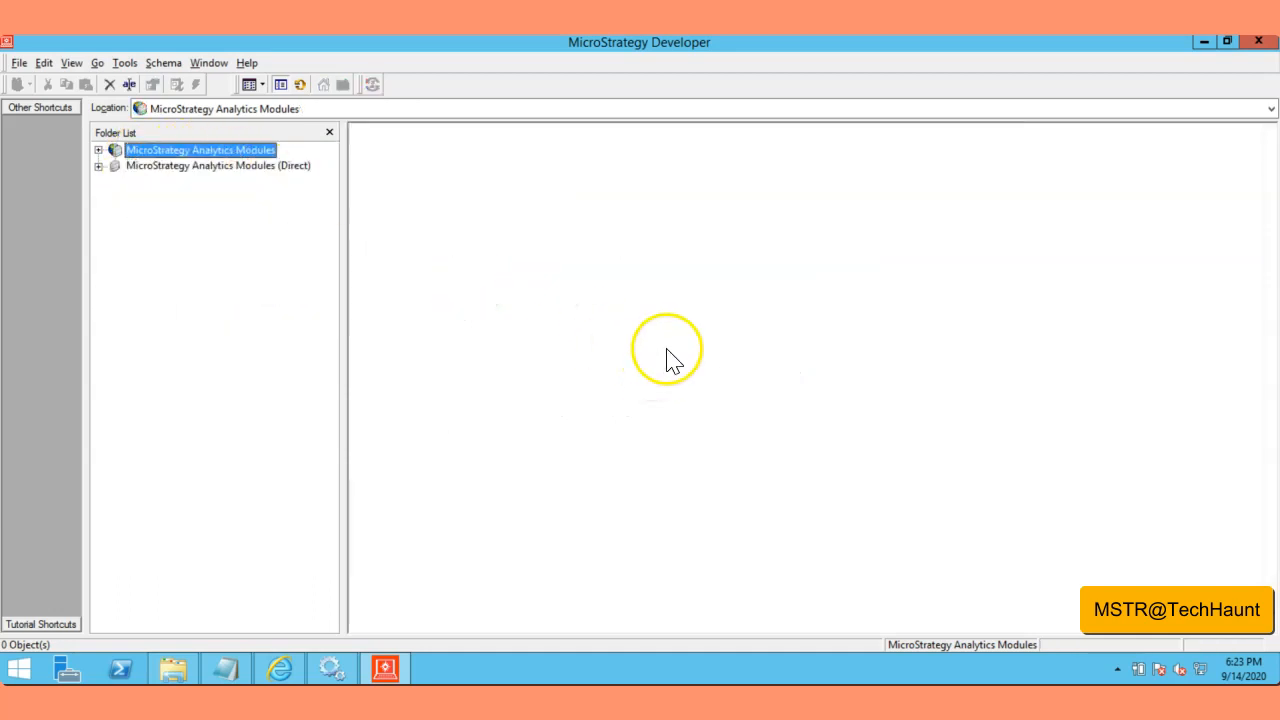
{"action": "left_click", "coordinate": [98, 150]}
{"action": "double_click", "coordinate": [697, 326]}
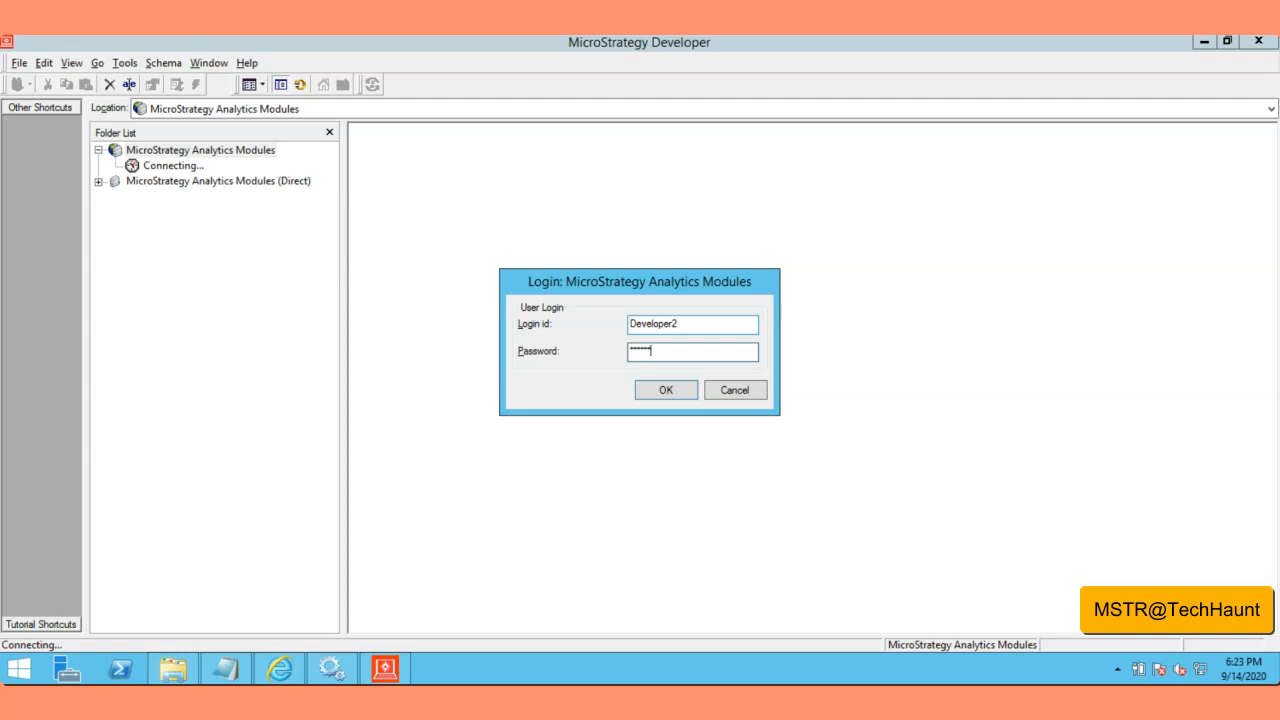
{"action": "key", "text": "Return"}
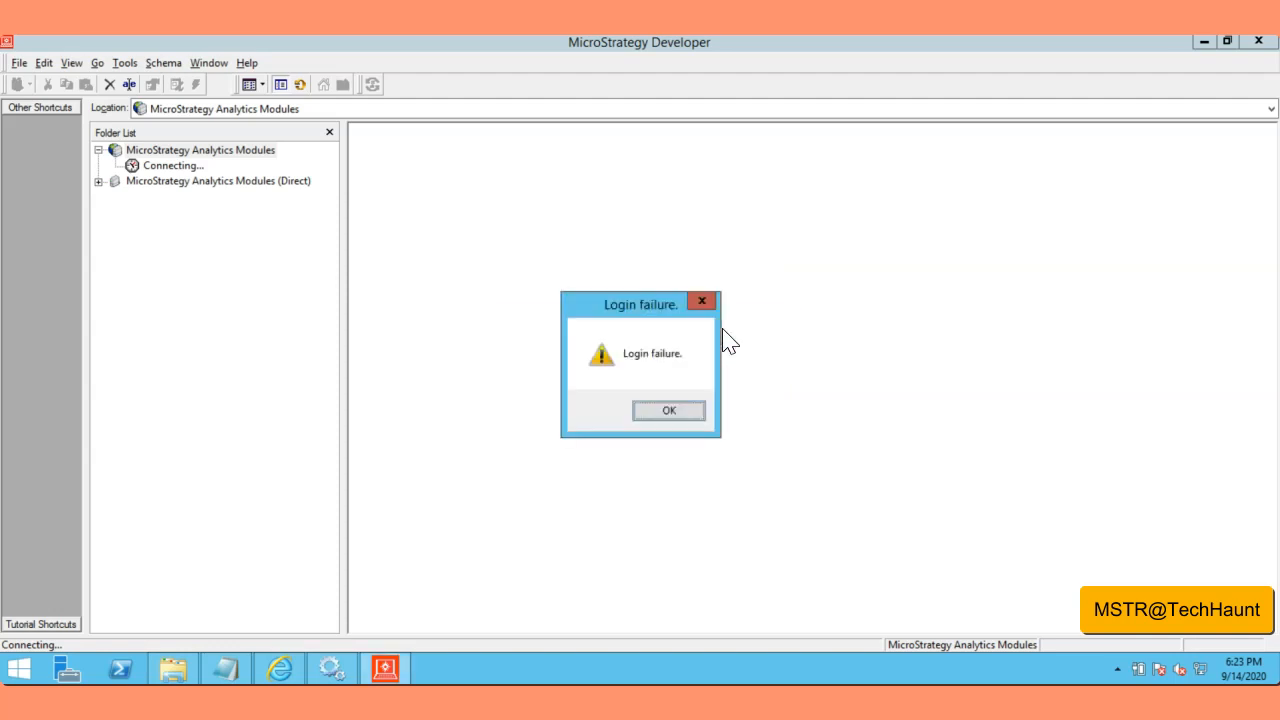
{"action": "left_click", "coordinate": [678, 412]}
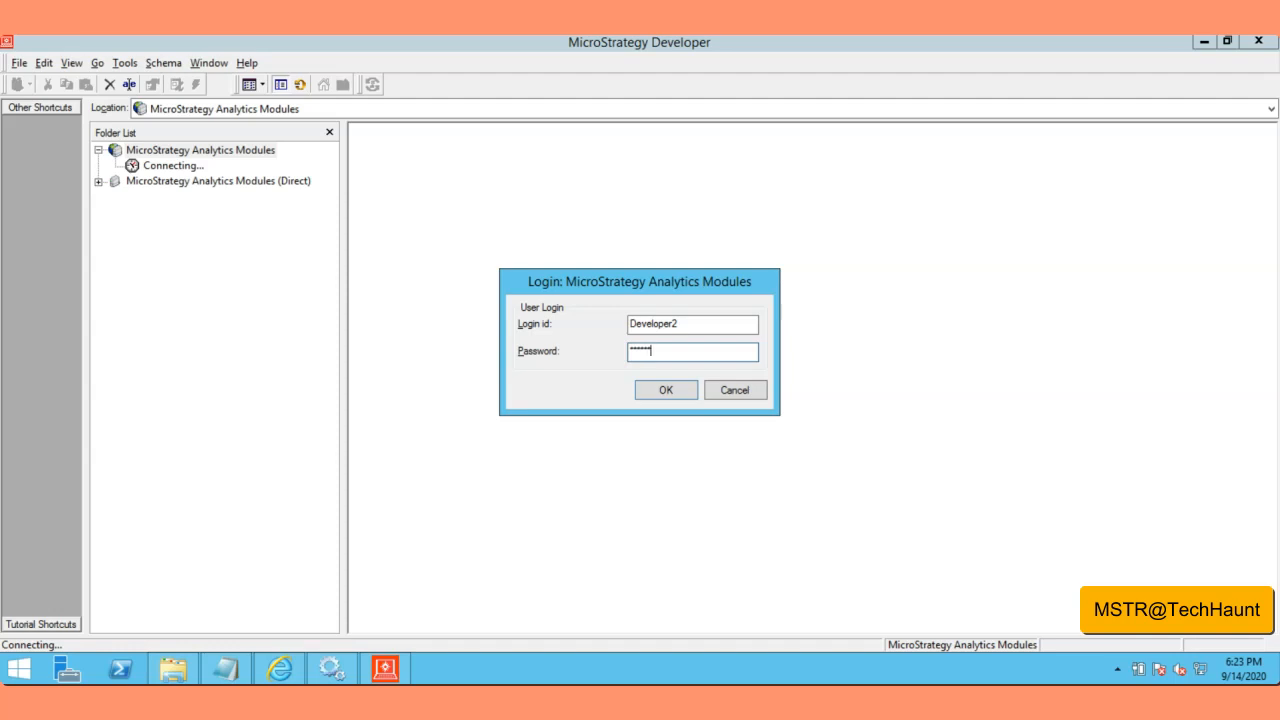
{"action": "key", "text": "Return"}
{"action": "left_click", "coordinate": [665, 412]}
{"action": "left_click", "coordinate": [736, 391]}
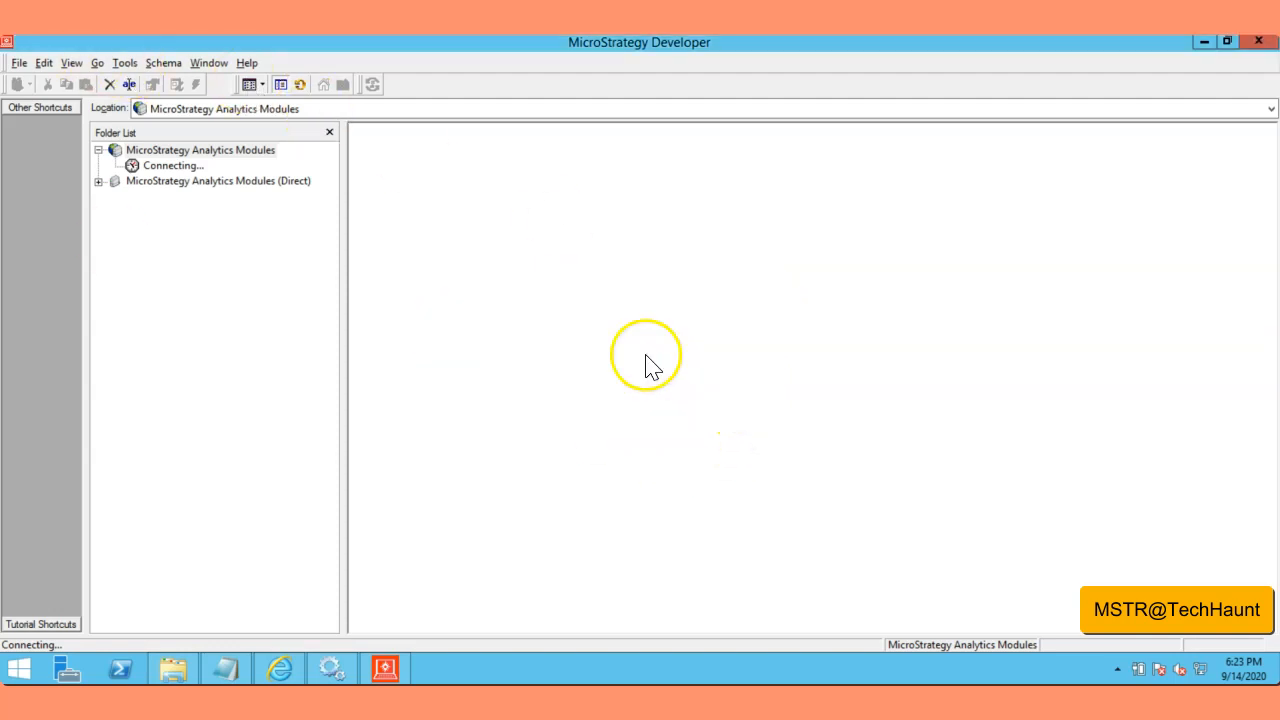
Step: Reconnect to the project source and log in as administrator
{"action": "double_click", "coordinate": [192, 152]}
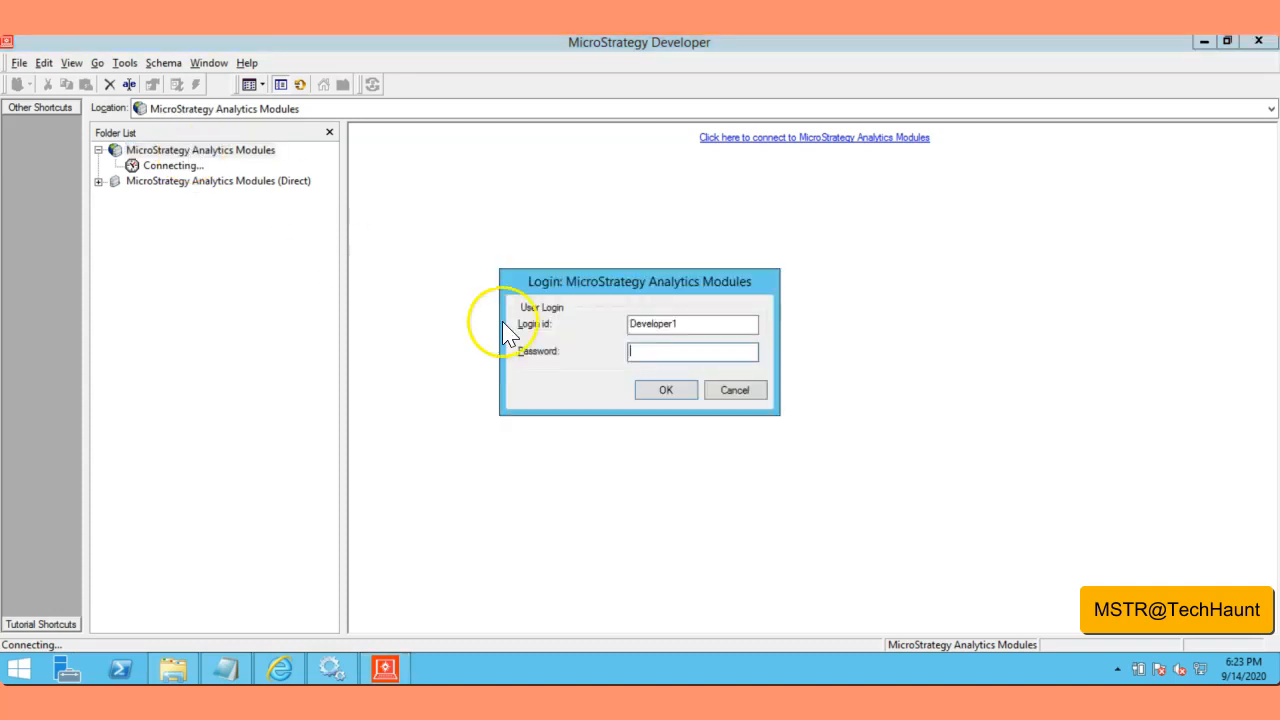
{"action": "left_click_drag", "start_coordinate": [630, 330], "coordinate": [696, 336]}
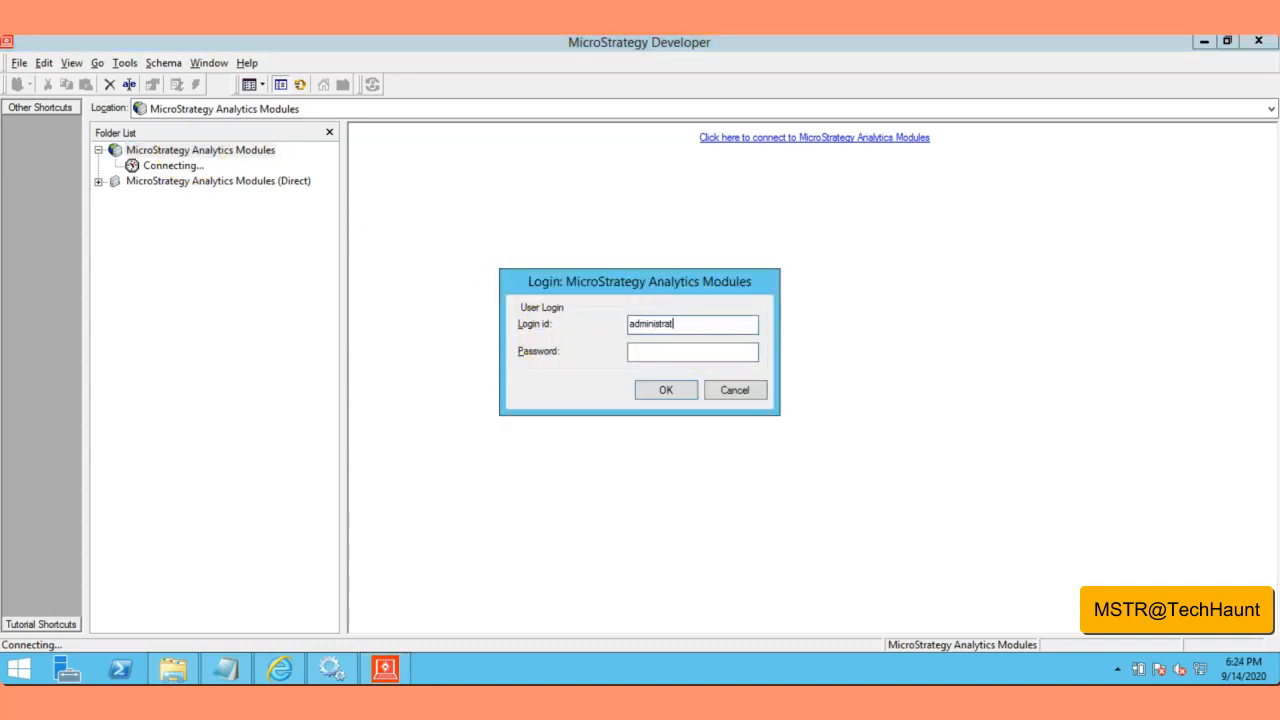
{"action": "type", "text": "administrat"}
{"action": "key", "text": "Return"}
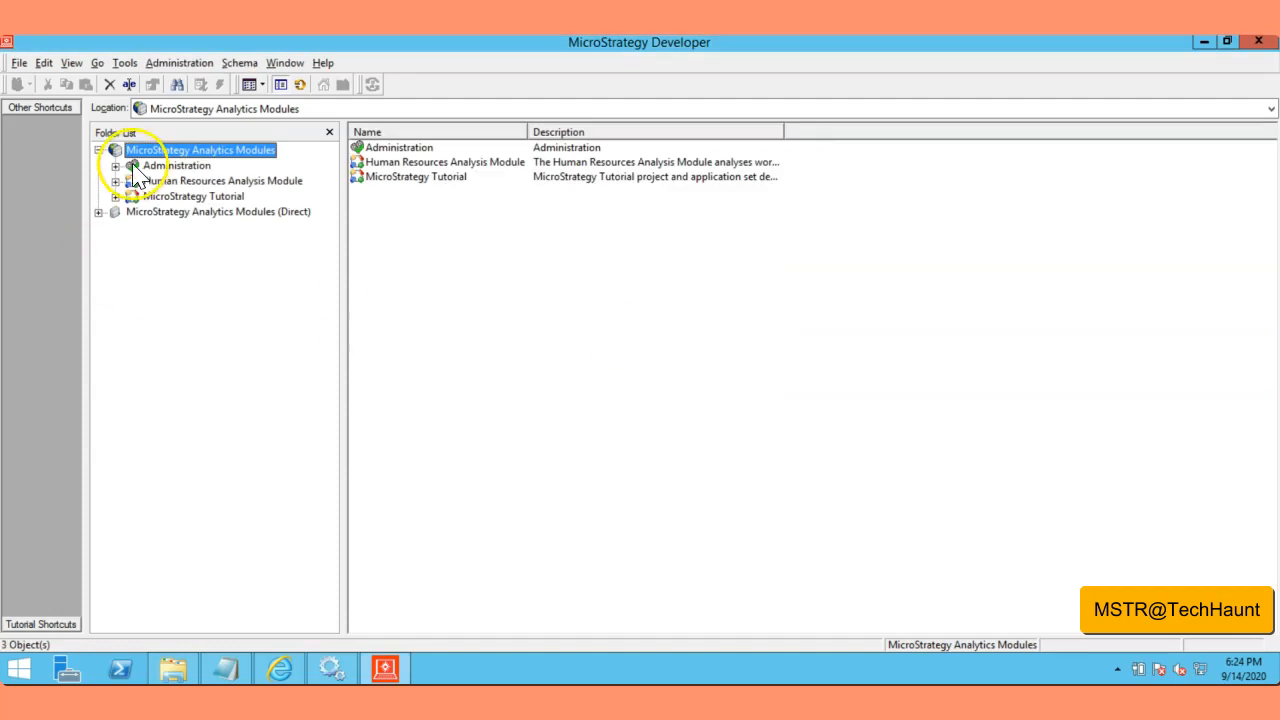
Step: Expand Administration, dismiss the activation warning, and show the Developer Users group under User Manager
{"action": "left_click", "coordinate": [115, 166]}
{"action": "left_click", "coordinate": [809, 443]}
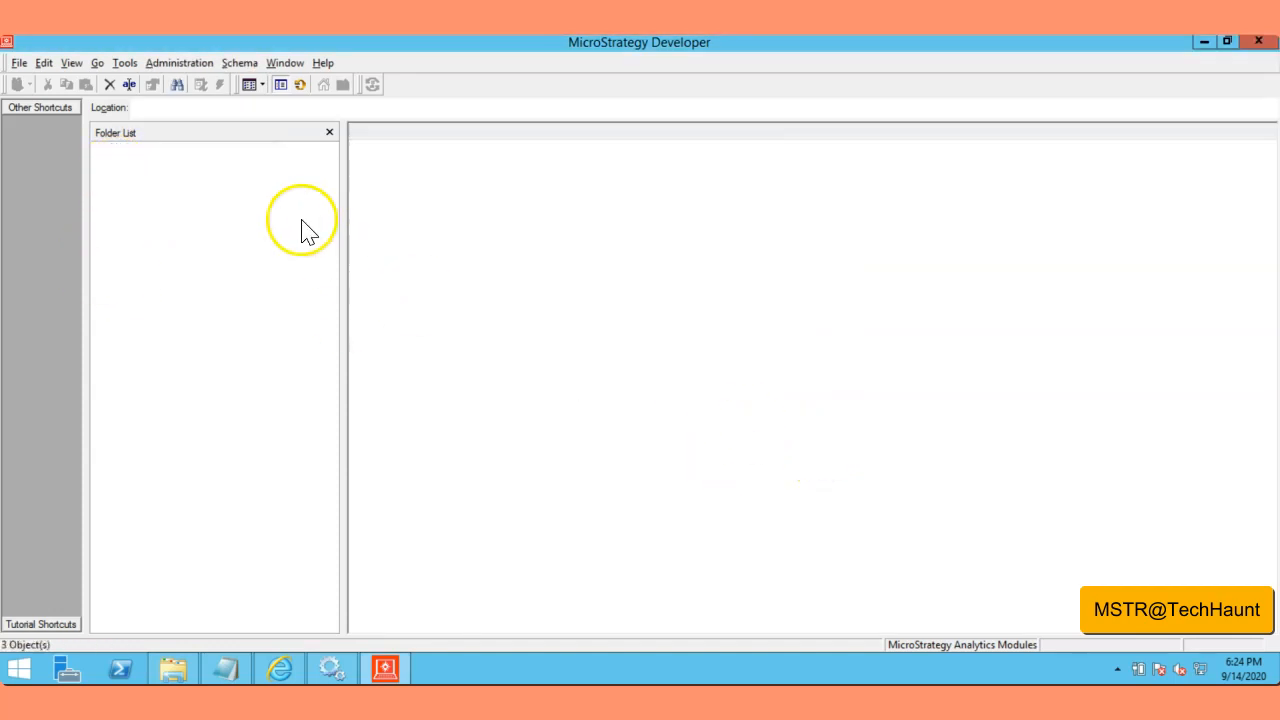
{"action": "left_click", "coordinate": [132, 243]}
{"action": "left_click", "coordinate": [205, 258]}
Step: Edit Developer2 in the User Editor, re-enter its password, and confirm with OK
{"action": "right_click", "coordinate": [396, 165]}
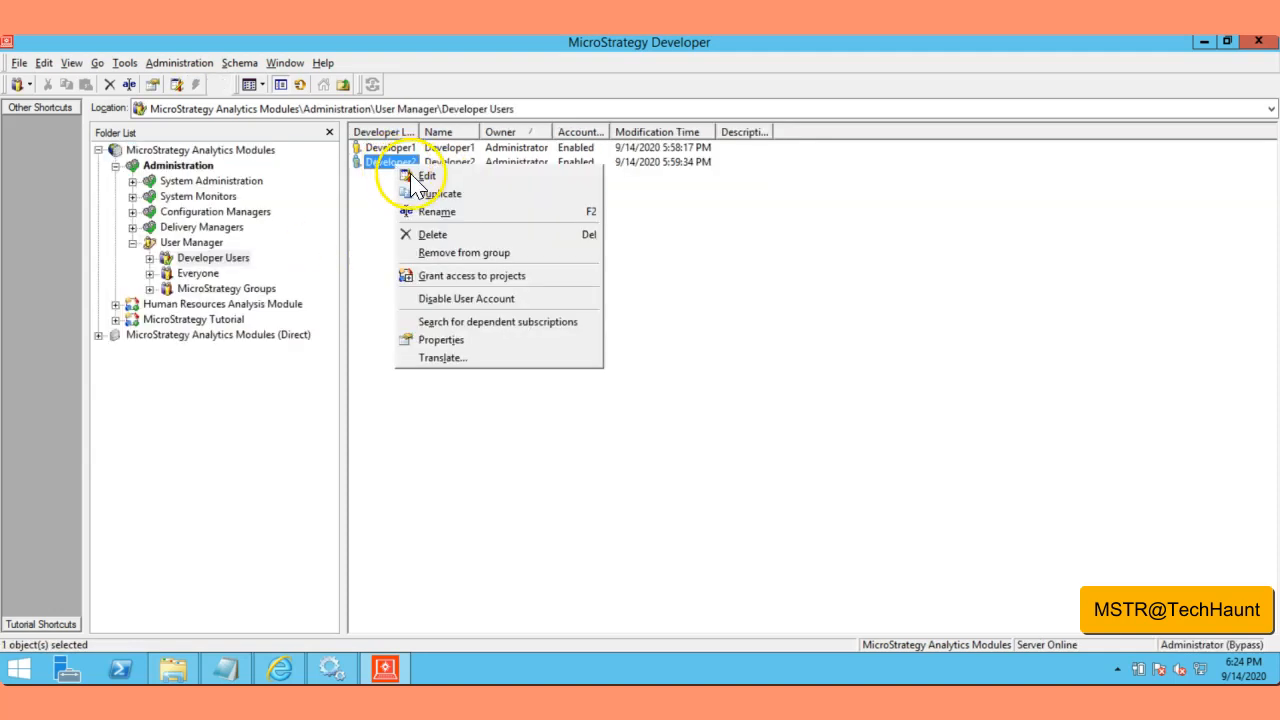
{"action": "left_click", "coordinate": [645, 248]}
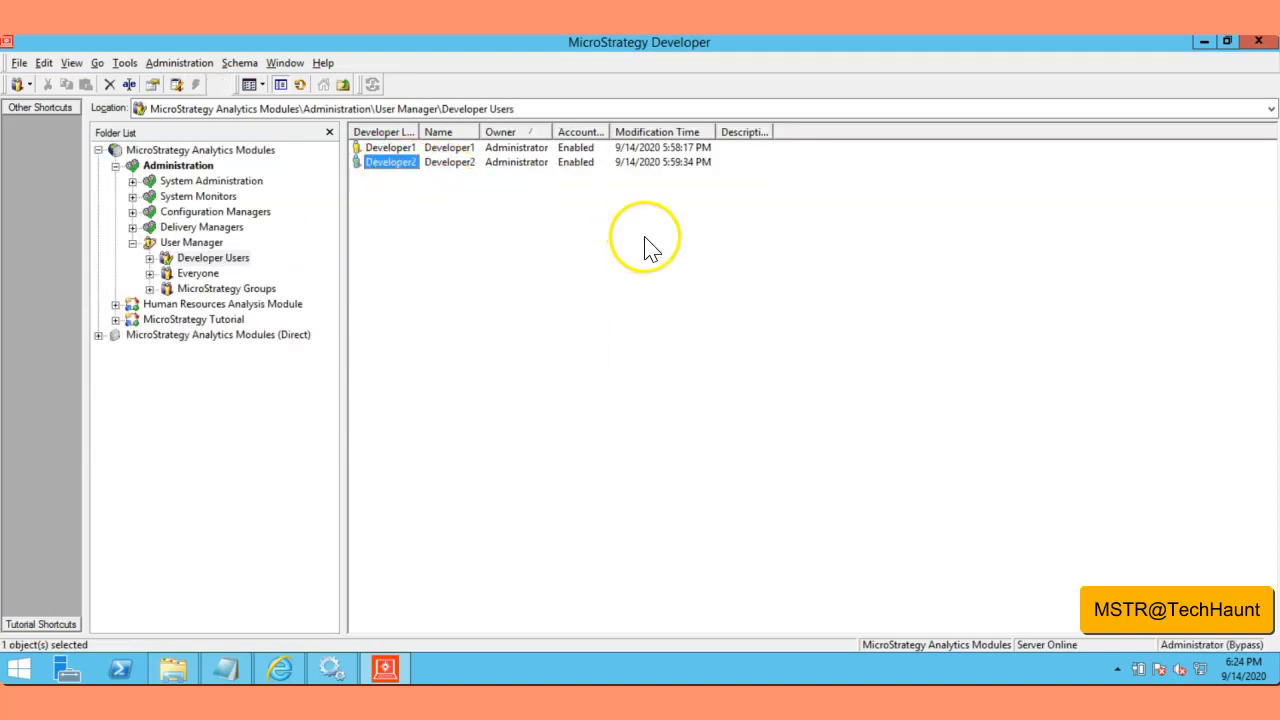
{"action": "left_click", "coordinate": [690, 292]}
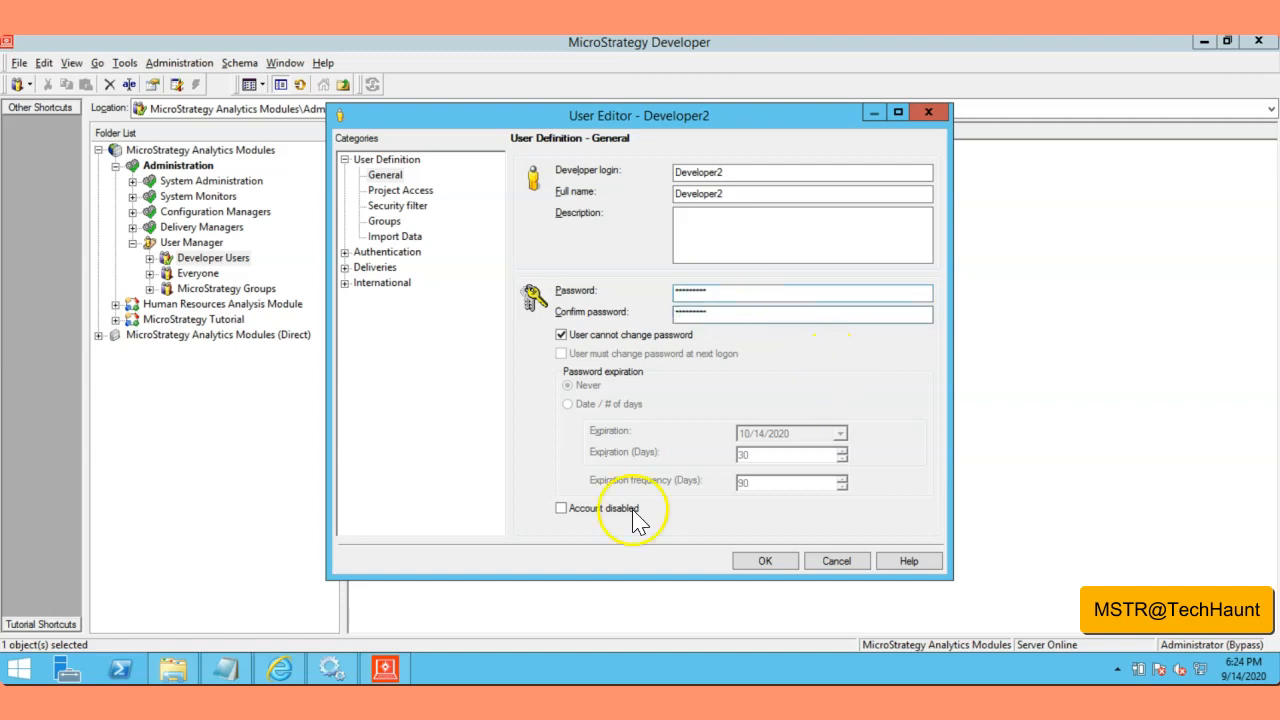
{"action": "left_click", "coordinate": [765, 561]}
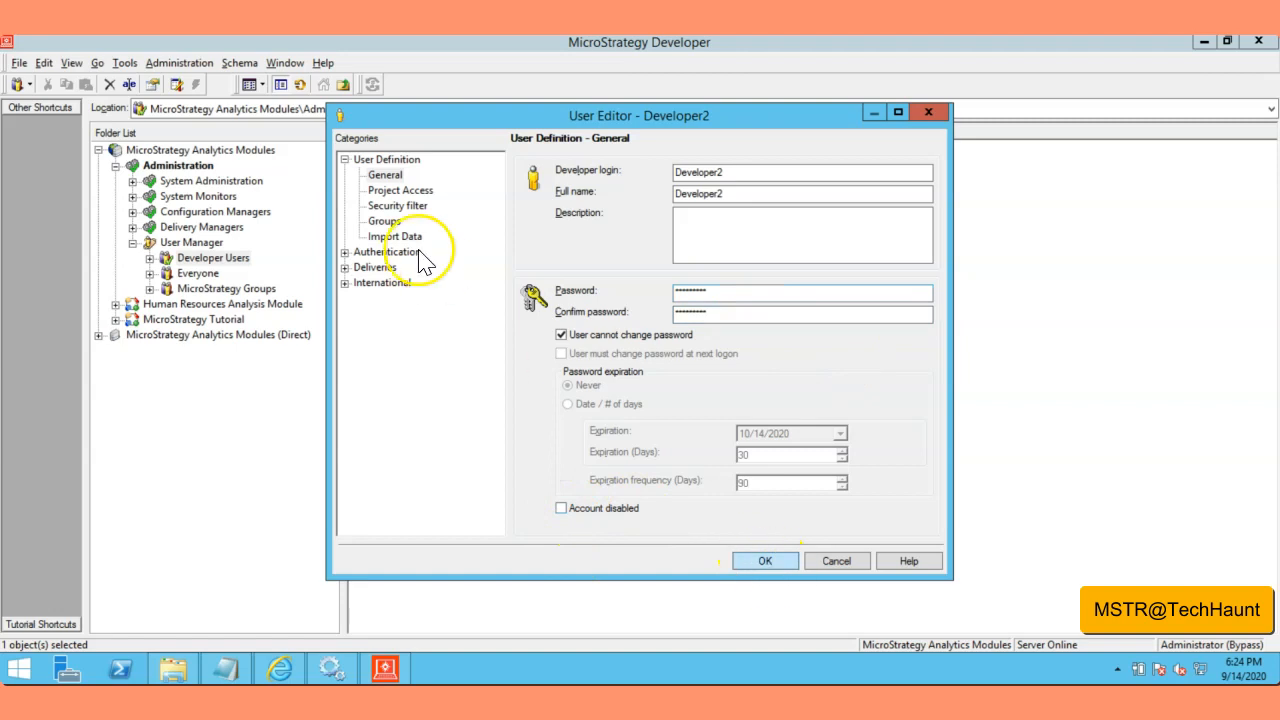
{"action": "right_click", "coordinate": [221, 155]}
Step: Log in as Developer2 and select the Tutorial and Human Resources Analysis Module projects
{"action": "left_click", "coordinate": [258, 168]}
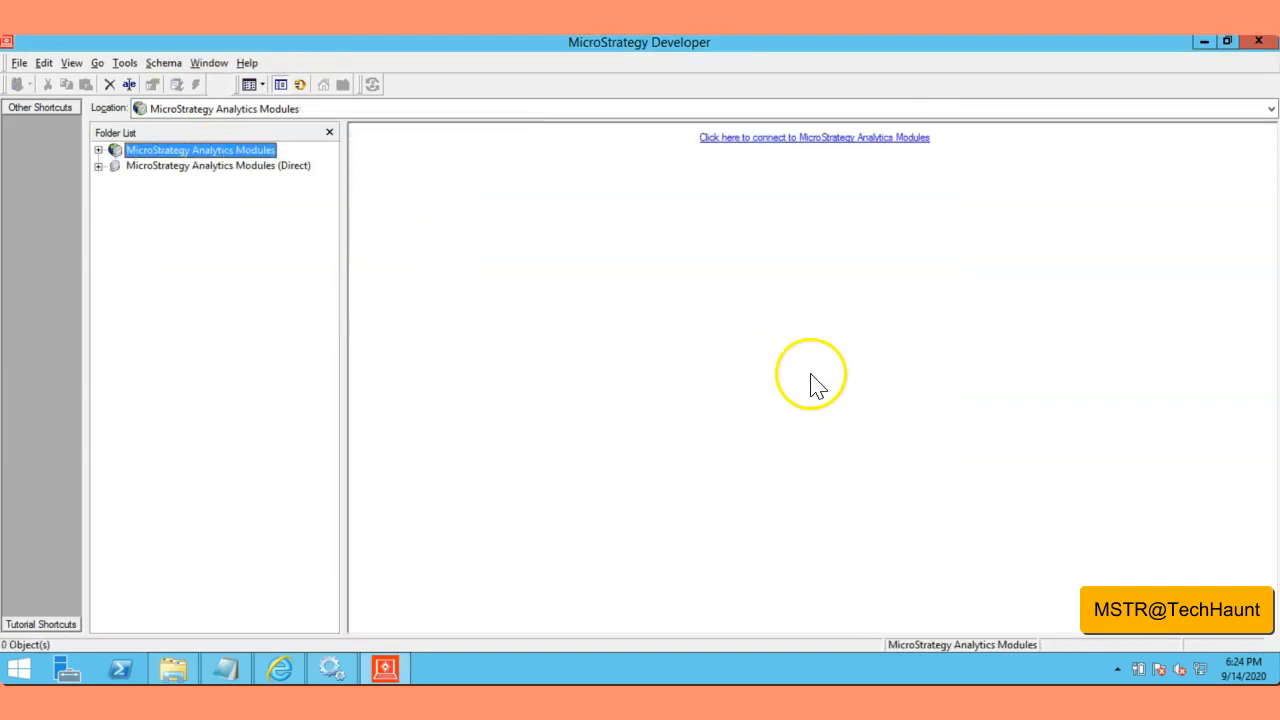
{"action": "double_click", "coordinate": [216, 152]}
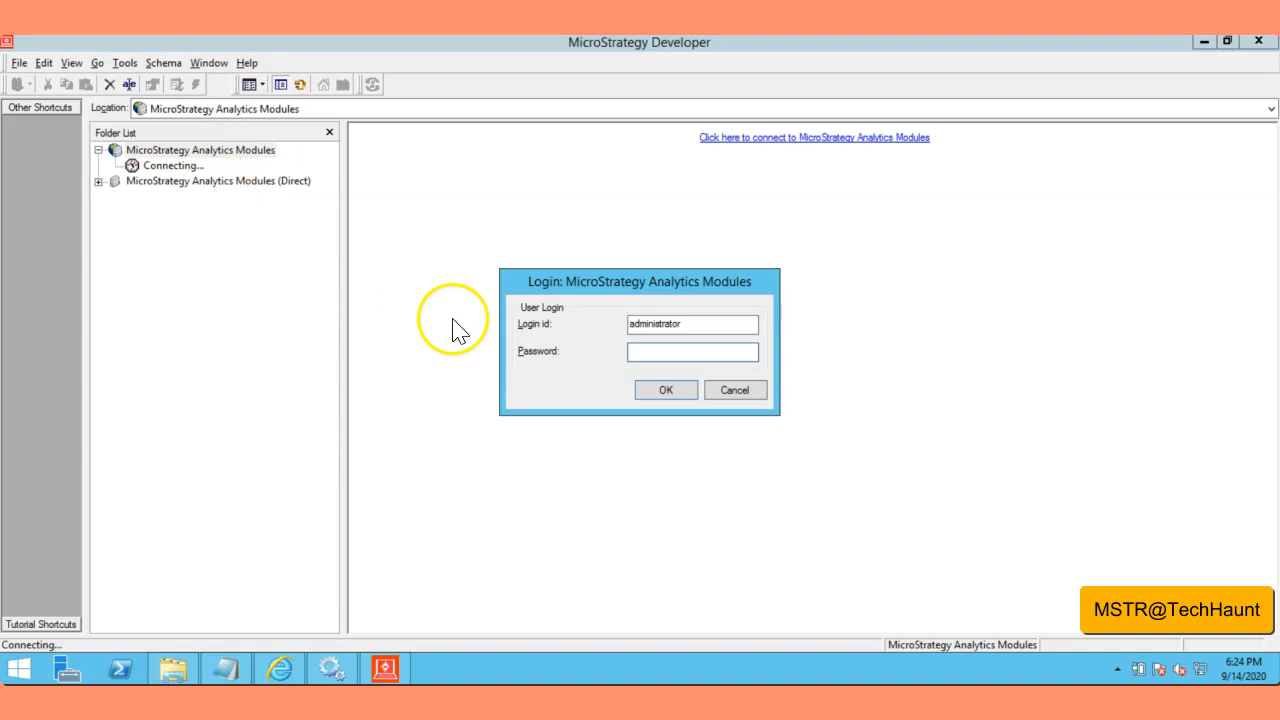
{"action": "left_click_drag", "start_coordinate": [632, 325], "coordinate": [682, 326]}
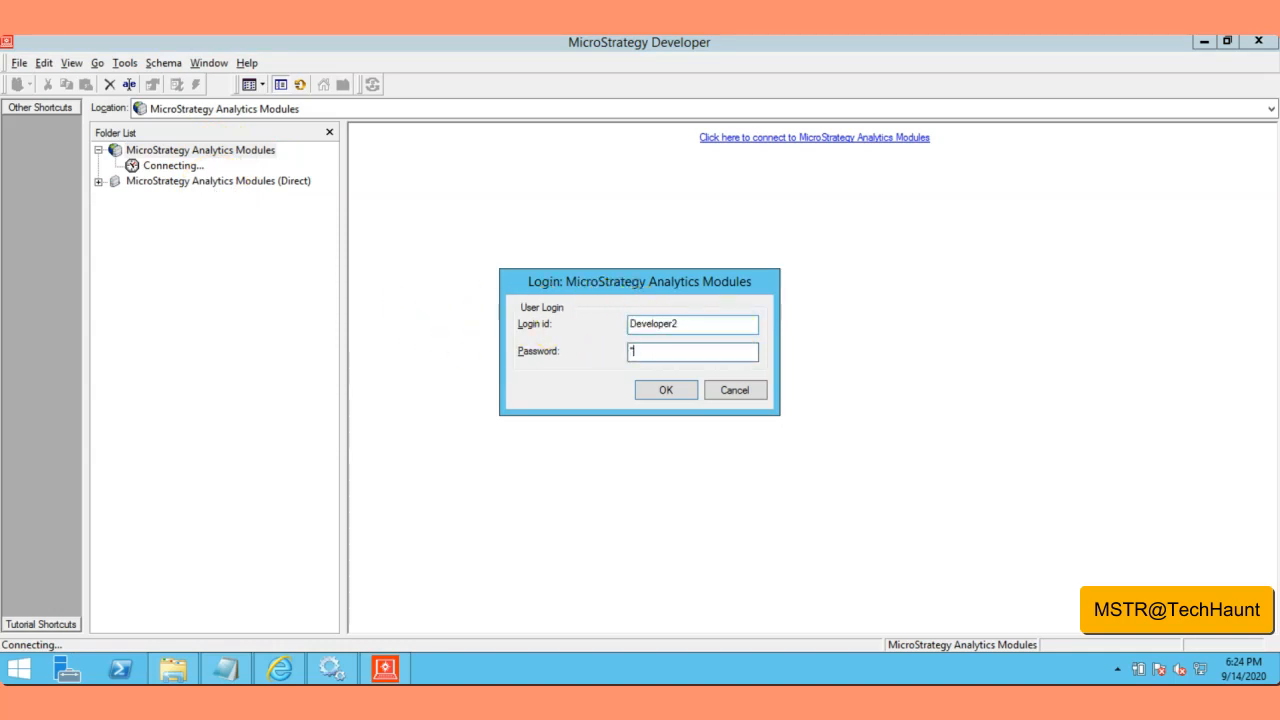
{"action": "key", "text": "Return"}
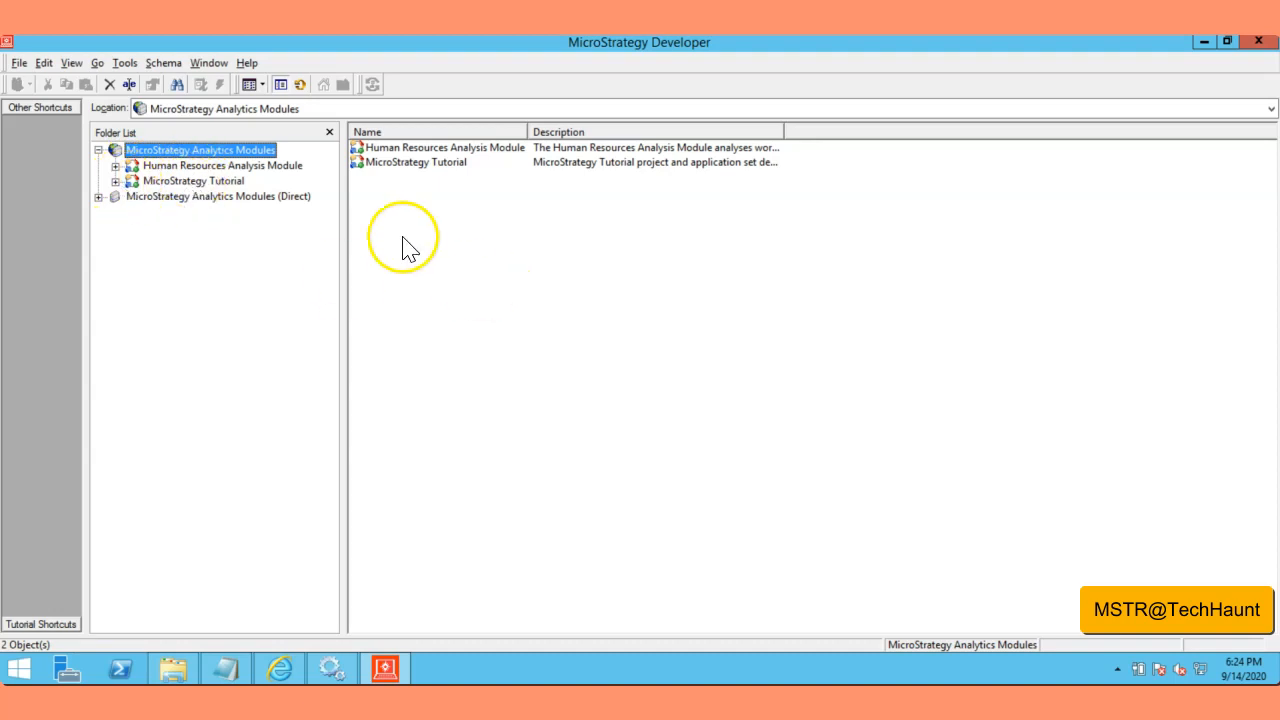
{"action": "left_click", "coordinate": [158, 184]}
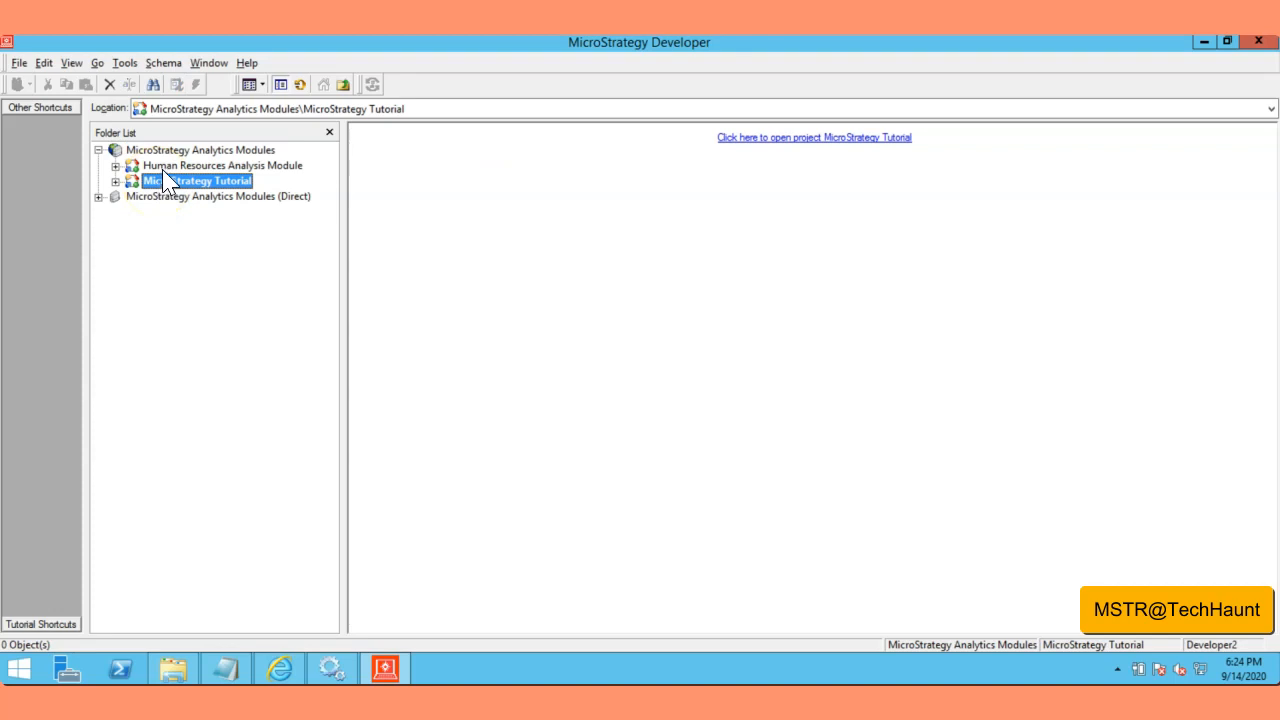
{"action": "left_click", "coordinate": [163, 172]}
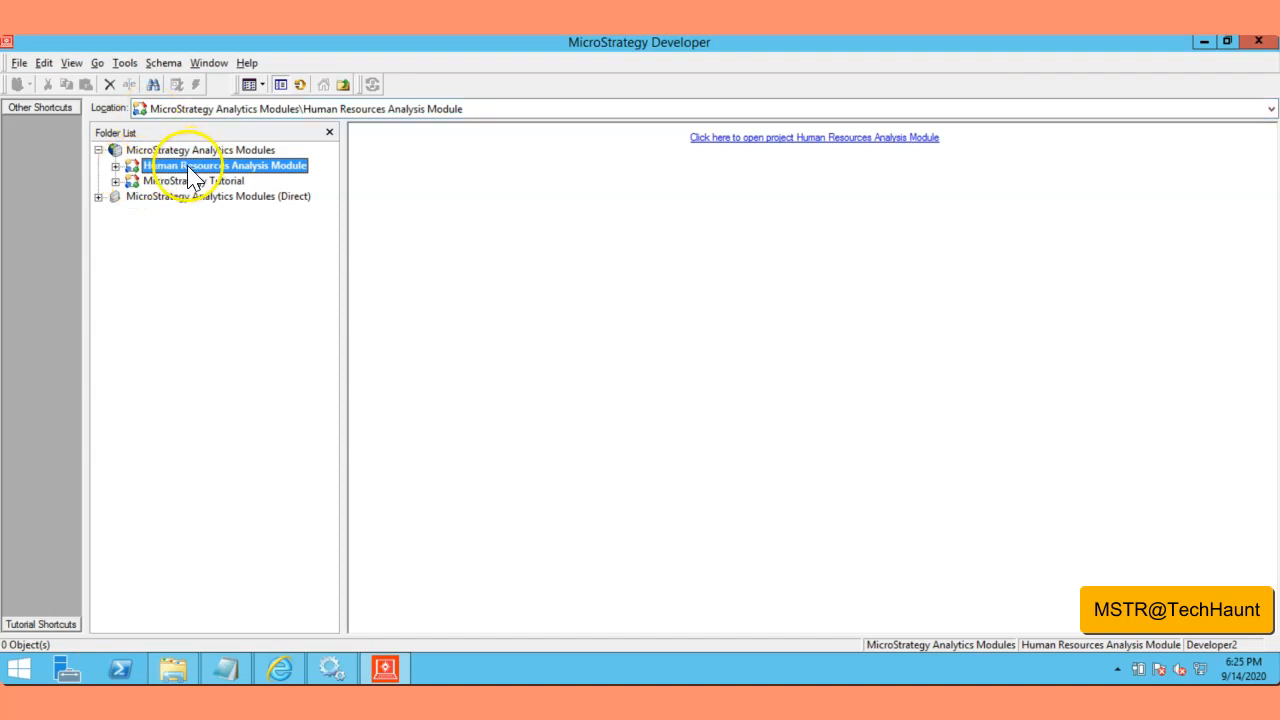
Step: Disconnect and log back in as administrator
{"action": "right_click", "coordinate": [160, 150]}
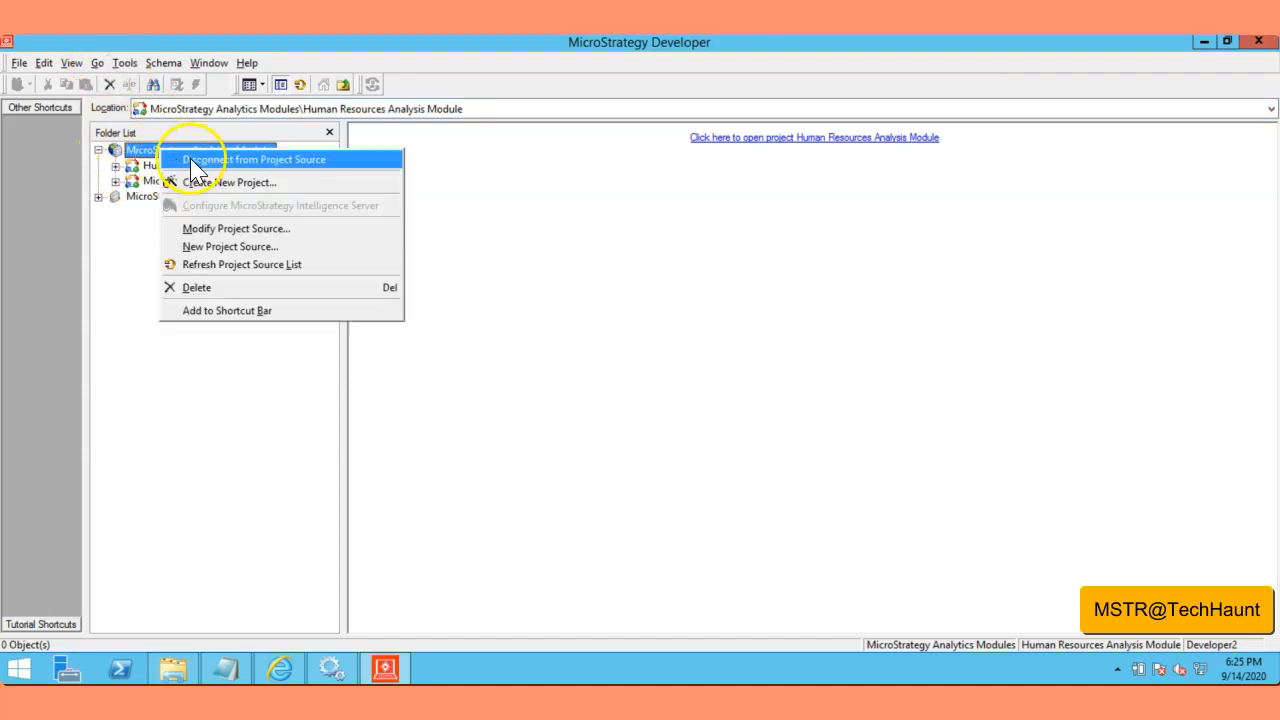
{"action": "left_click", "coordinate": [191, 160]}
{"action": "double_click", "coordinate": [205, 155]}
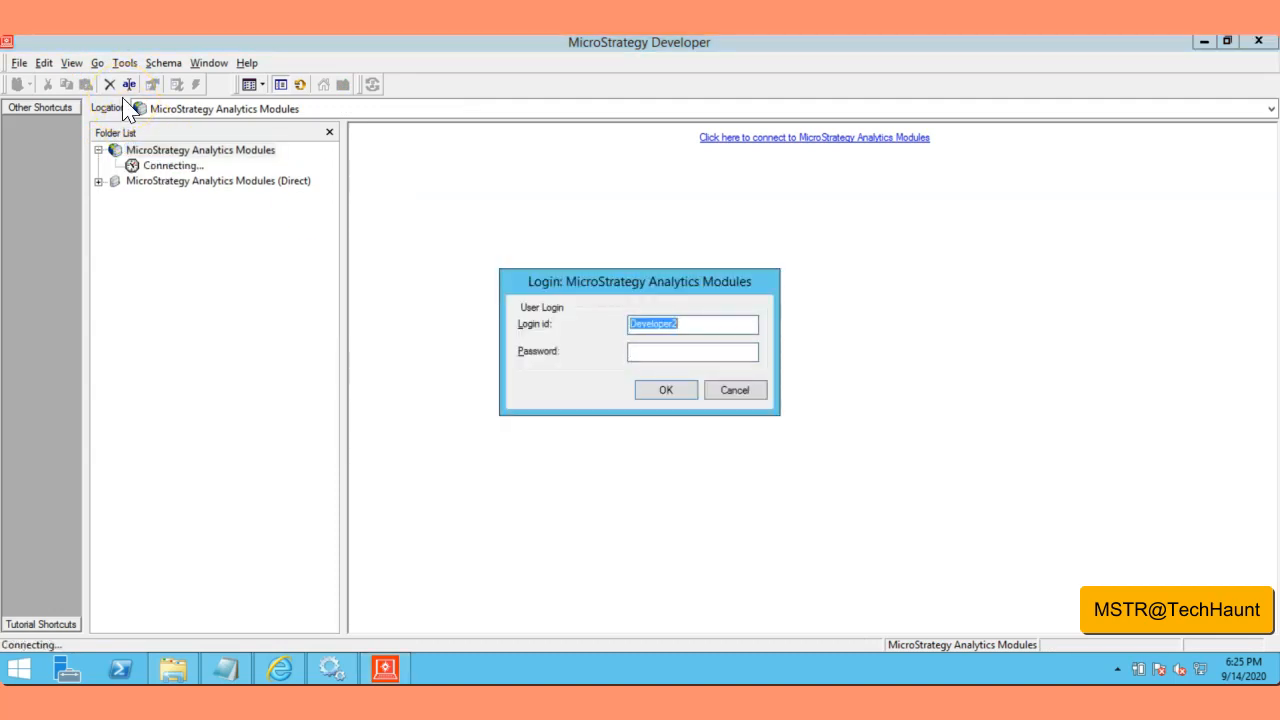
{"action": "type", "text": "administrator"}
{"action": "key", "text": "Return"}
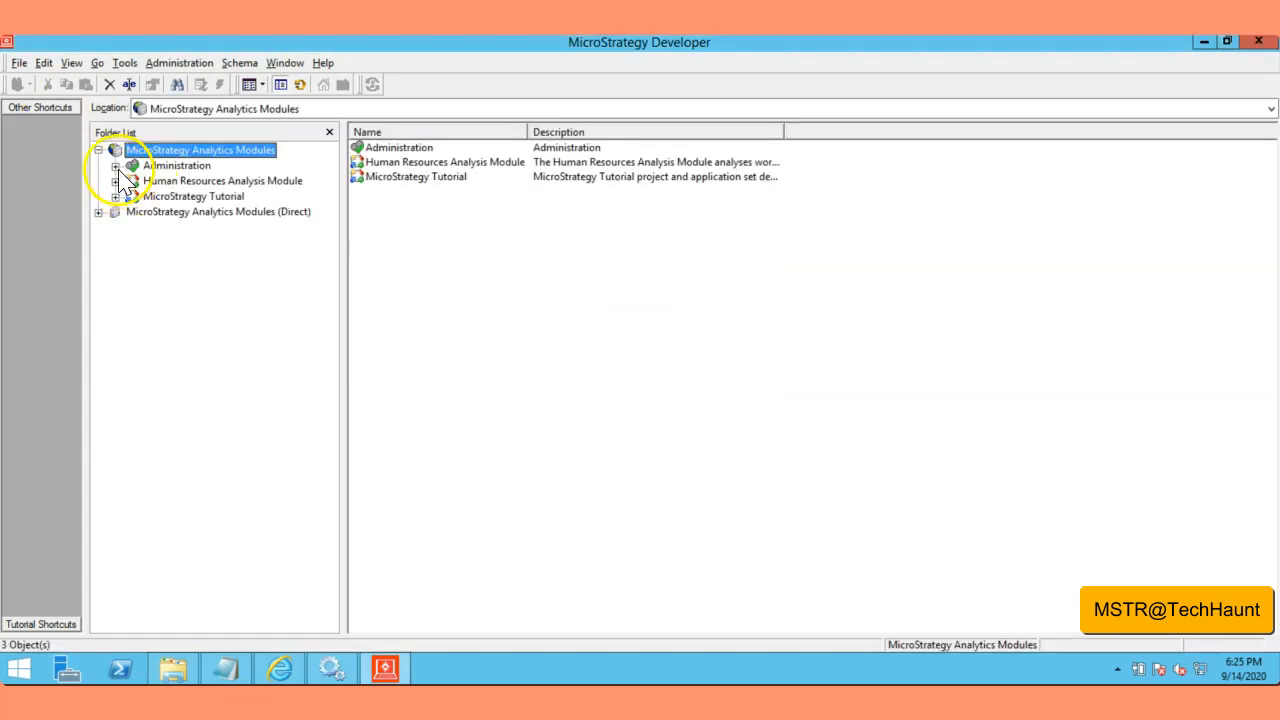
Step: Expand Administration, dismiss the licence warning, and list the Developer Users group
{"action": "left_click", "coordinate": [116, 165]}
{"action": "left_click", "coordinate": [808, 440]}
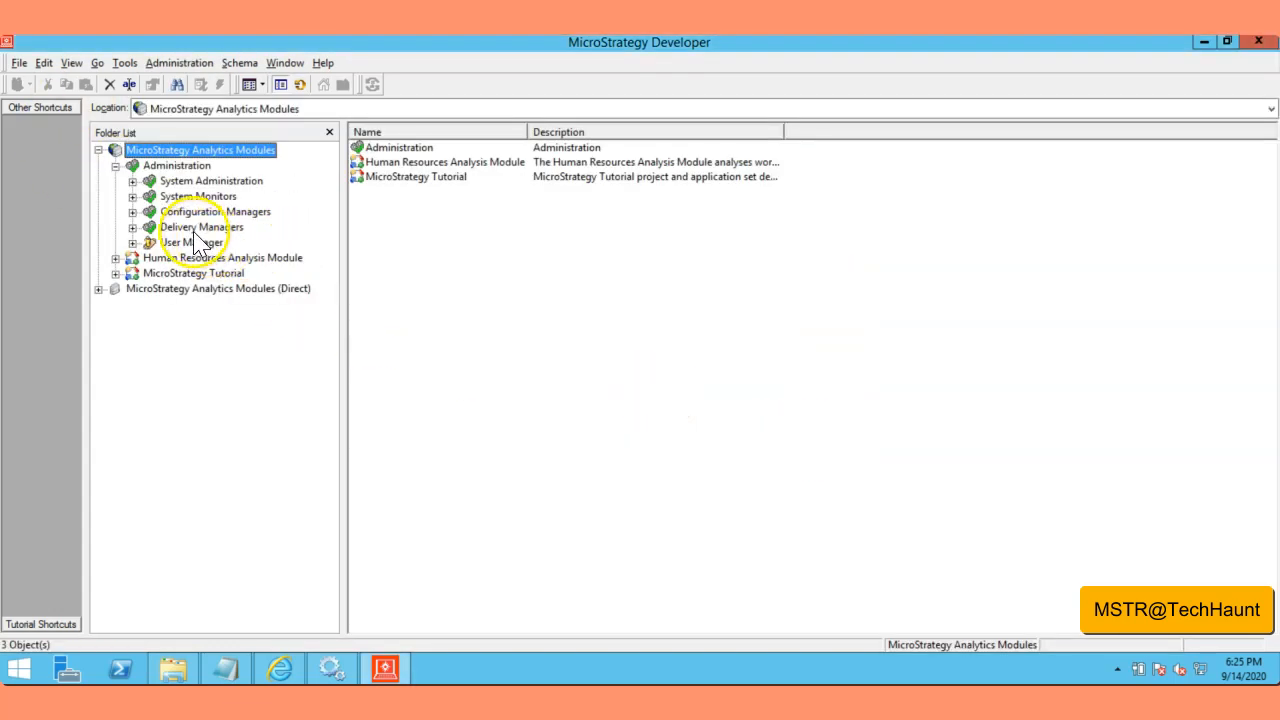
{"action": "left_click", "coordinate": [132, 242]}
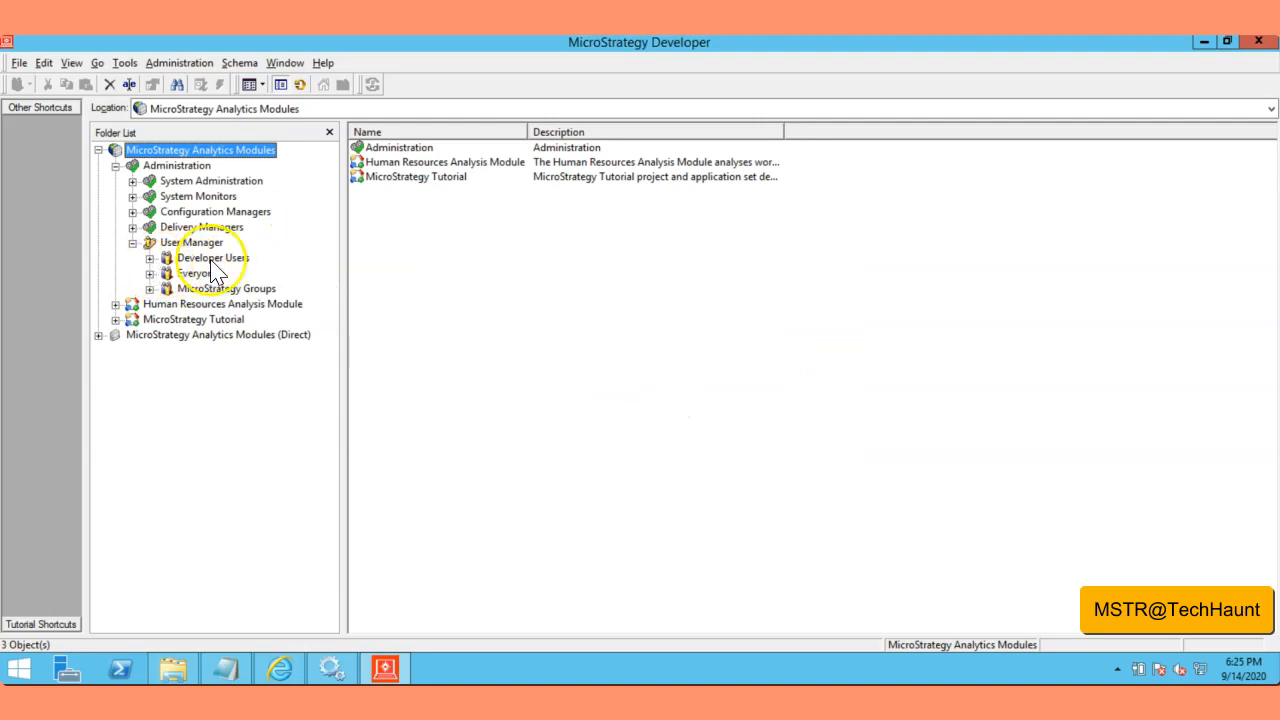
{"action": "left_click", "coordinate": [213, 258]}
Step: Review Developer2's Project Access and Groups in the User Editor, then close it
{"action": "left_click", "coordinate": [392, 163]}
{"action": "right_click", "coordinate": [390, 162]}
{"action": "left_click", "coordinate": [418, 174]}
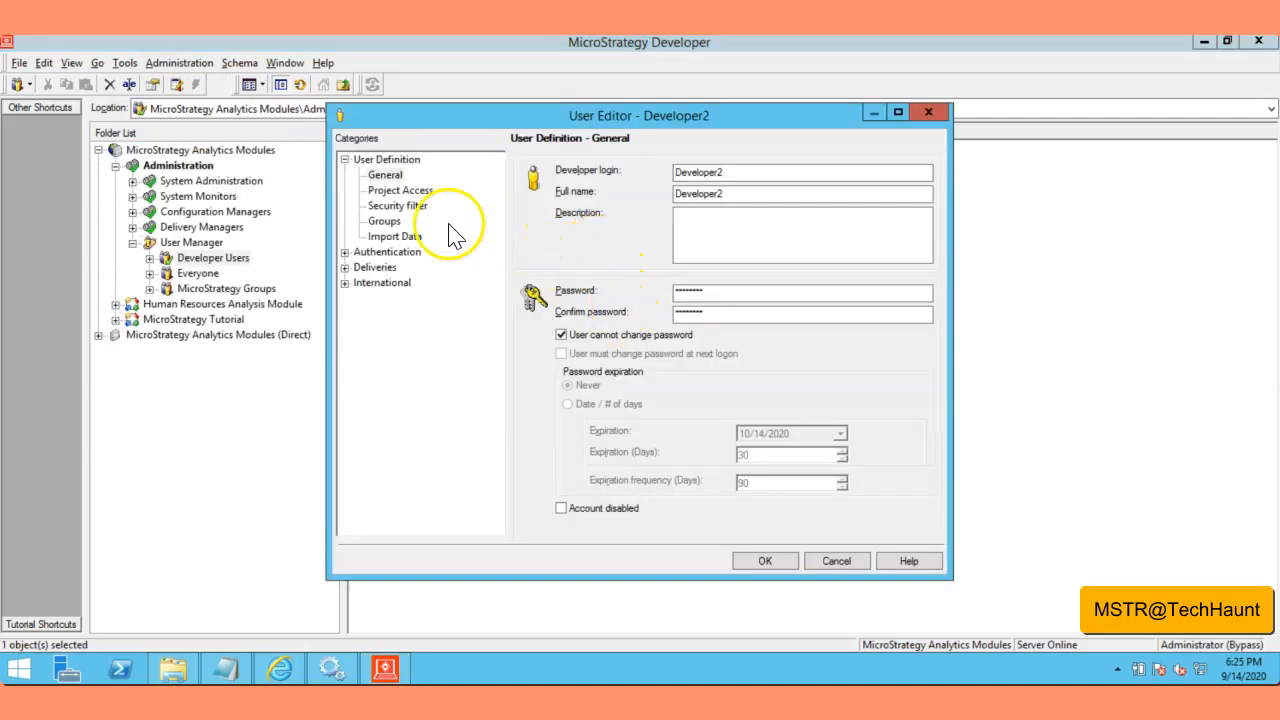
{"action": "left_click", "coordinate": [405, 192]}
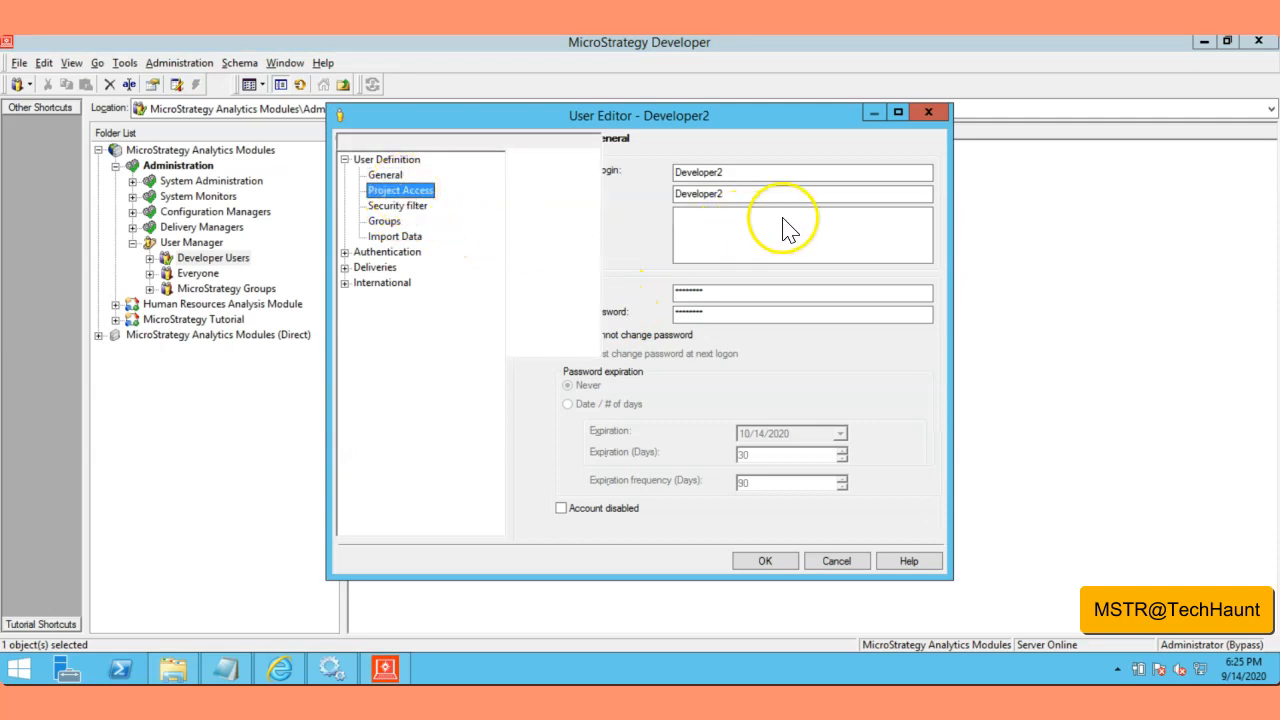
{"action": "left_click", "coordinate": [898, 113]}
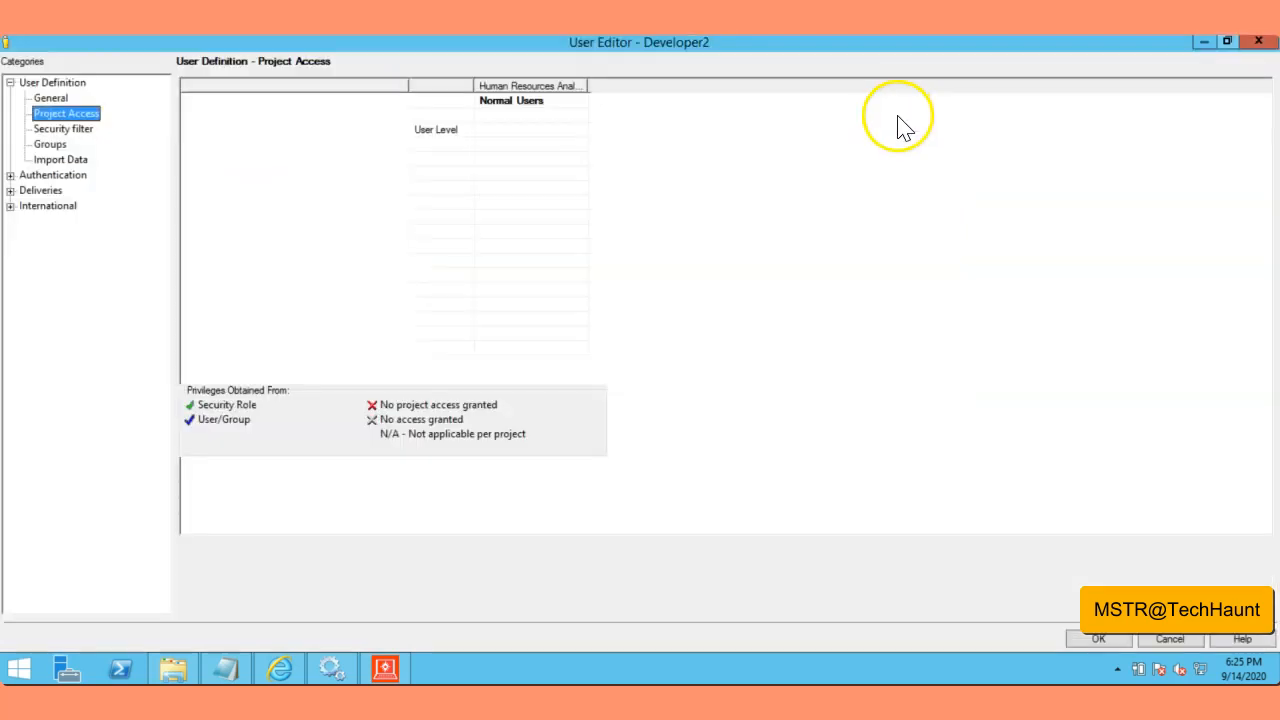
{"action": "left_click", "coordinate": [52, 146]}
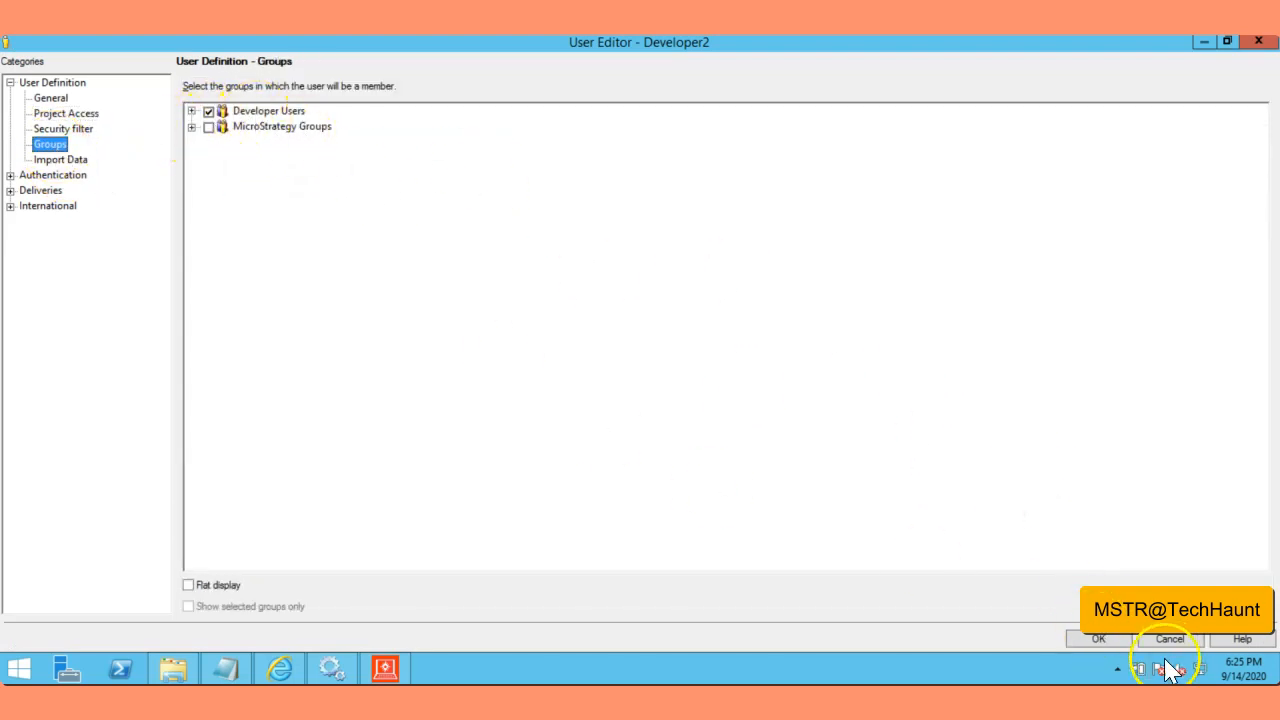
{"action": "left_click", "coordinate": [1100, 639]}
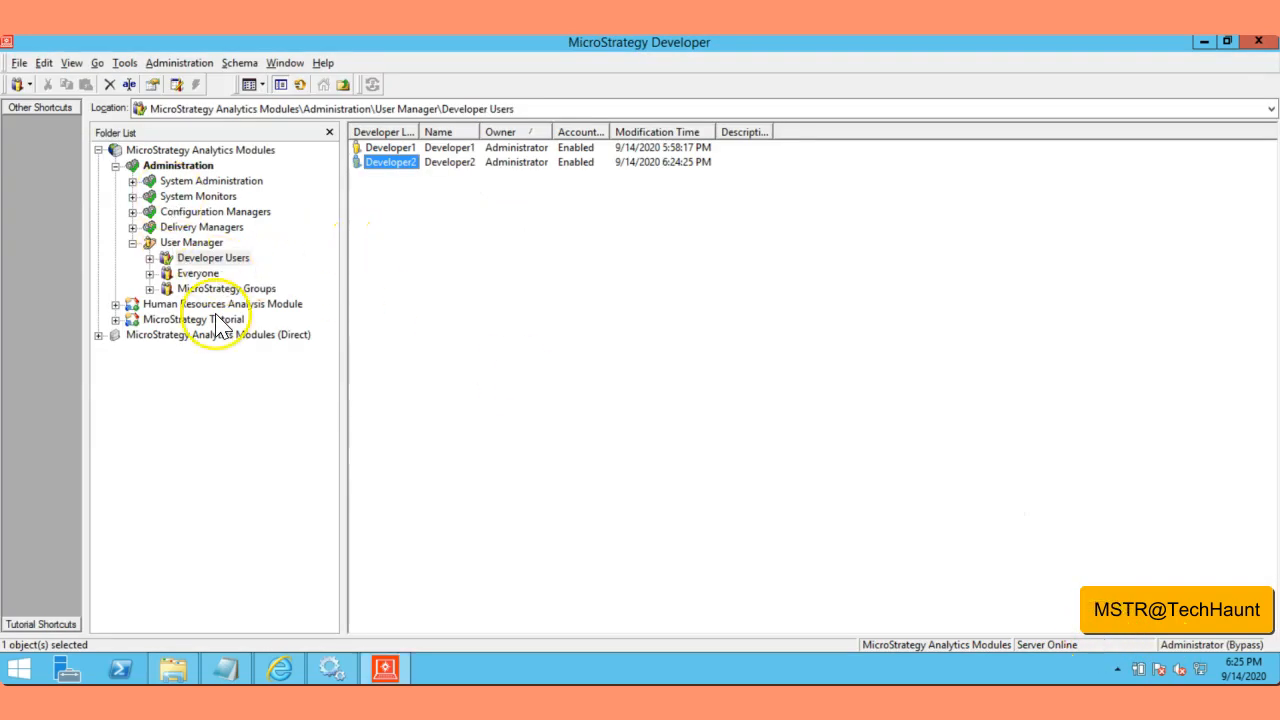
Step: Open the Tutorial project's access settings and choose the Normal Users security role
{"action": "right_click", "coordinate": [191, 321]}
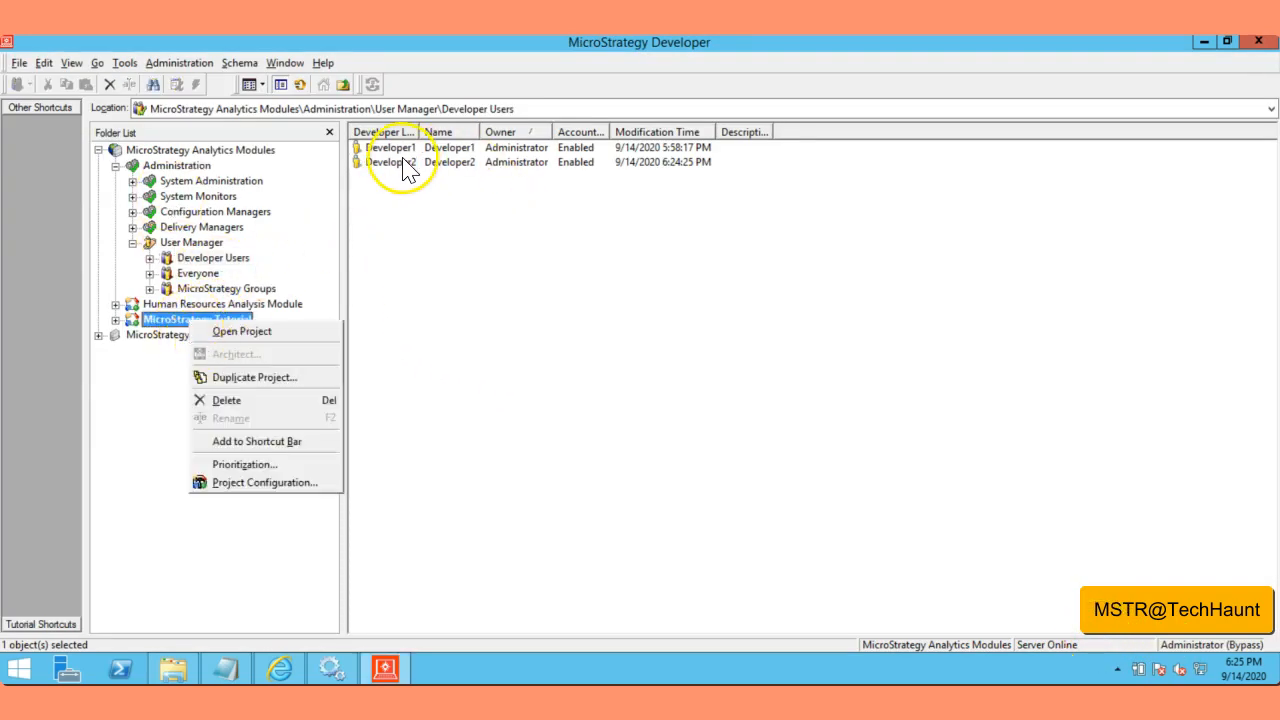
{"action": "left_click", "coordinate": [316, 482]}
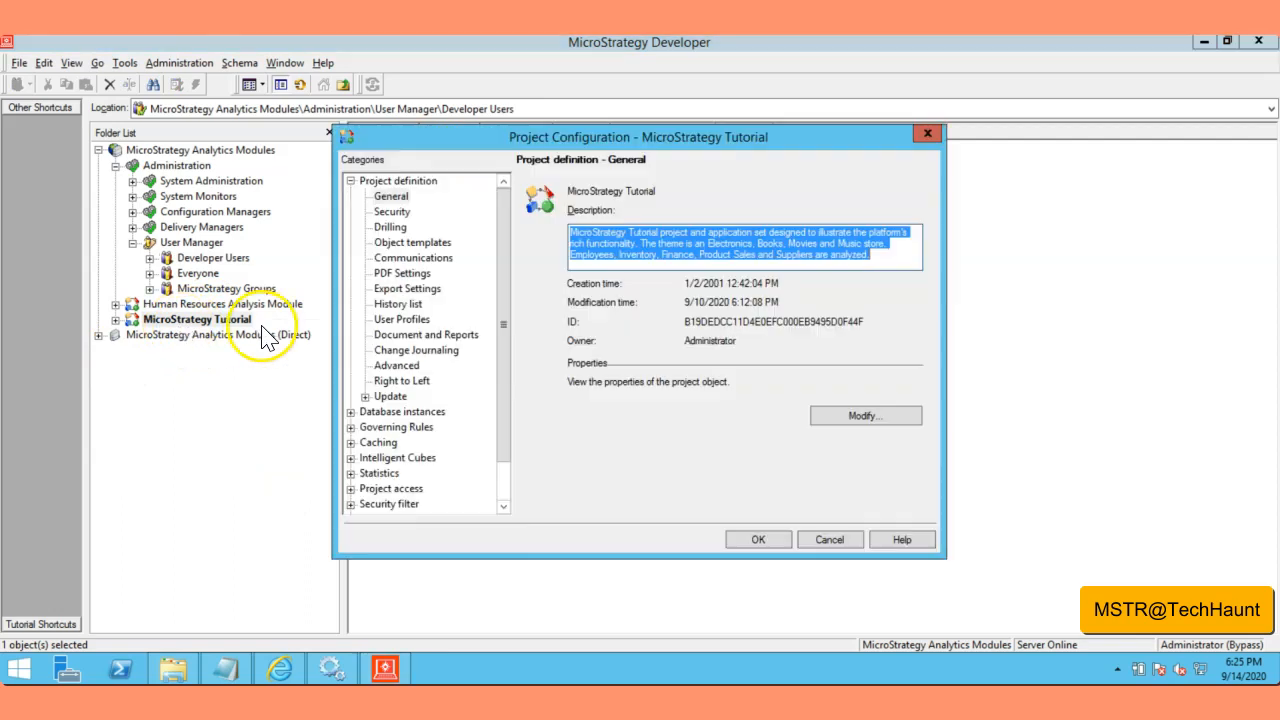
{"action": "left_click", "coordinate": [400, 488]}
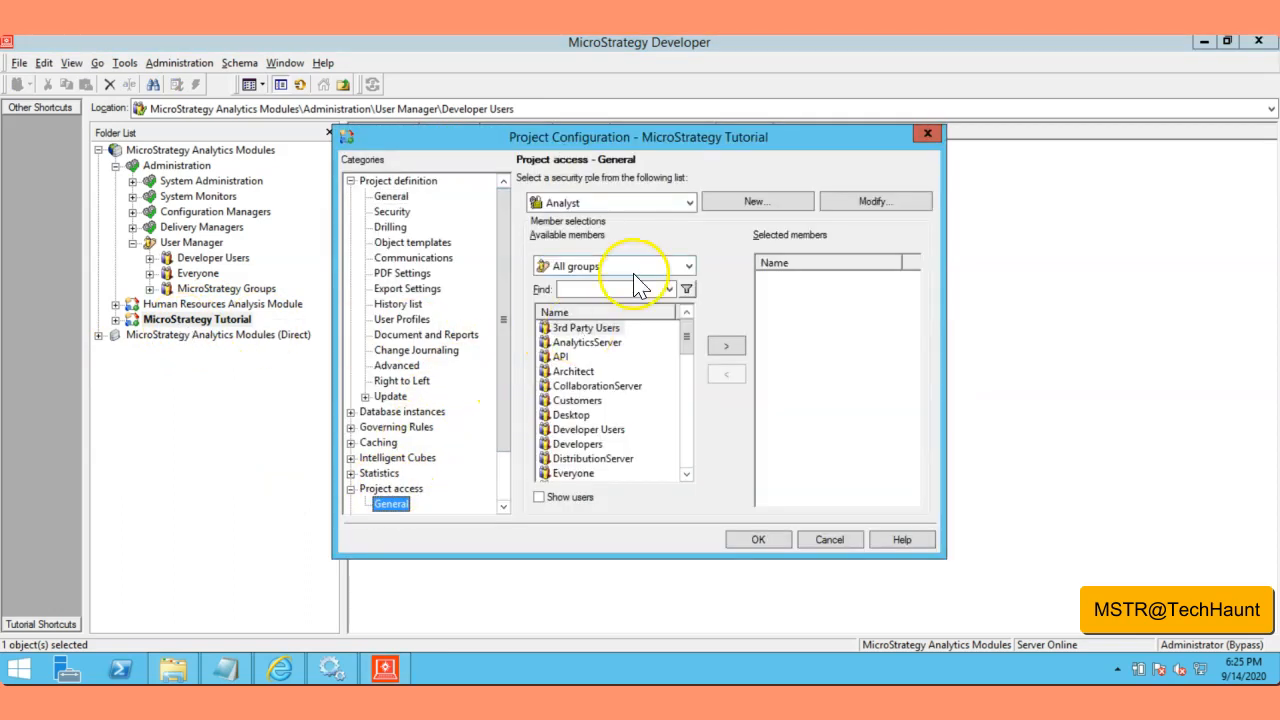
{"action": "left_click", "coordinate": [689, 203]}
{"action": "scroll", "coordinate": [620, 262], "scroll_direction": "down", "scroll_amount": 3}
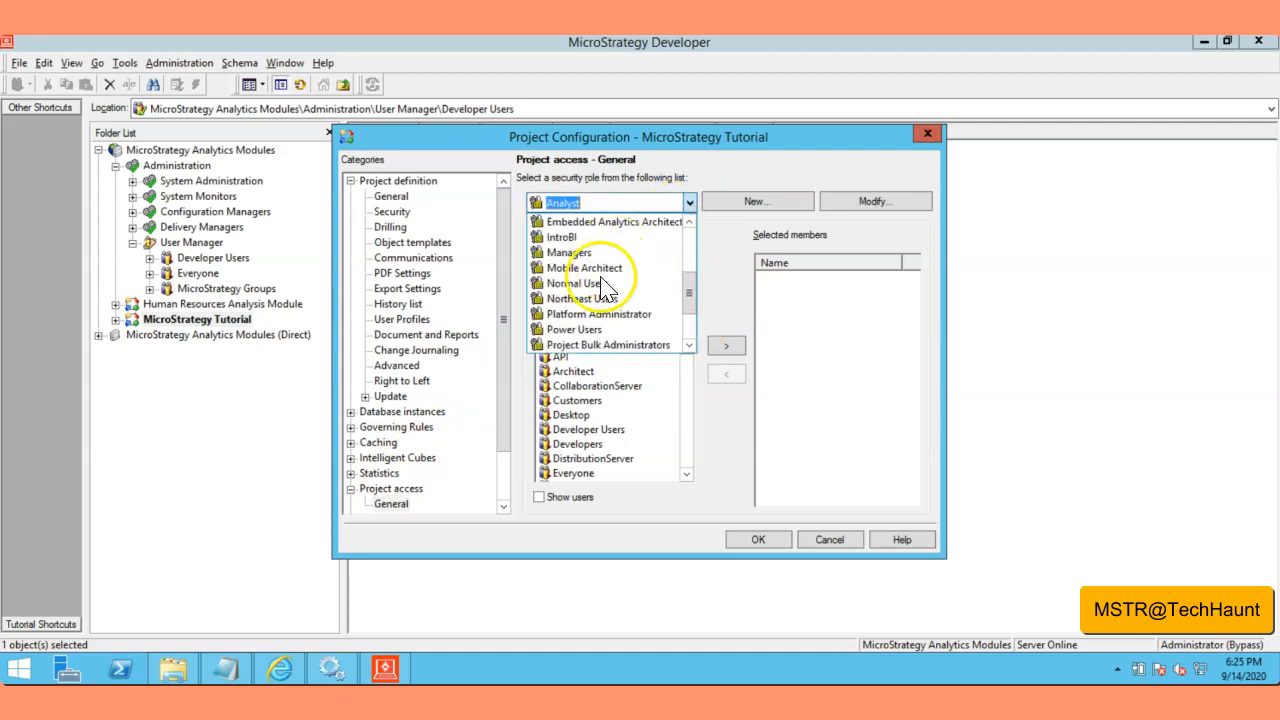
{"action": "left_click", "coordinate": [600, 285]}
Step: Remove Everyone from Normal Users and add Developer1 from the Developer Users group
{"action": "left_click", "coordinate": [793, 280]}
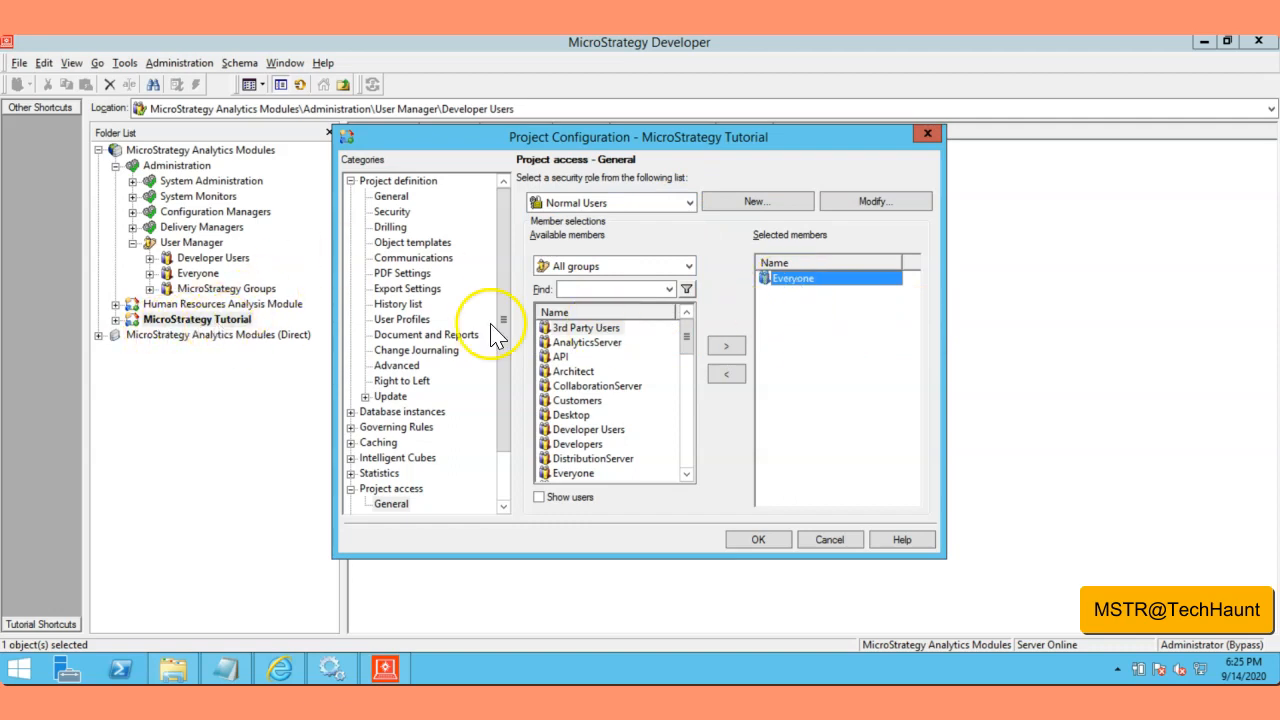
{"action": "left_click", "coordinate": [726, 374]}
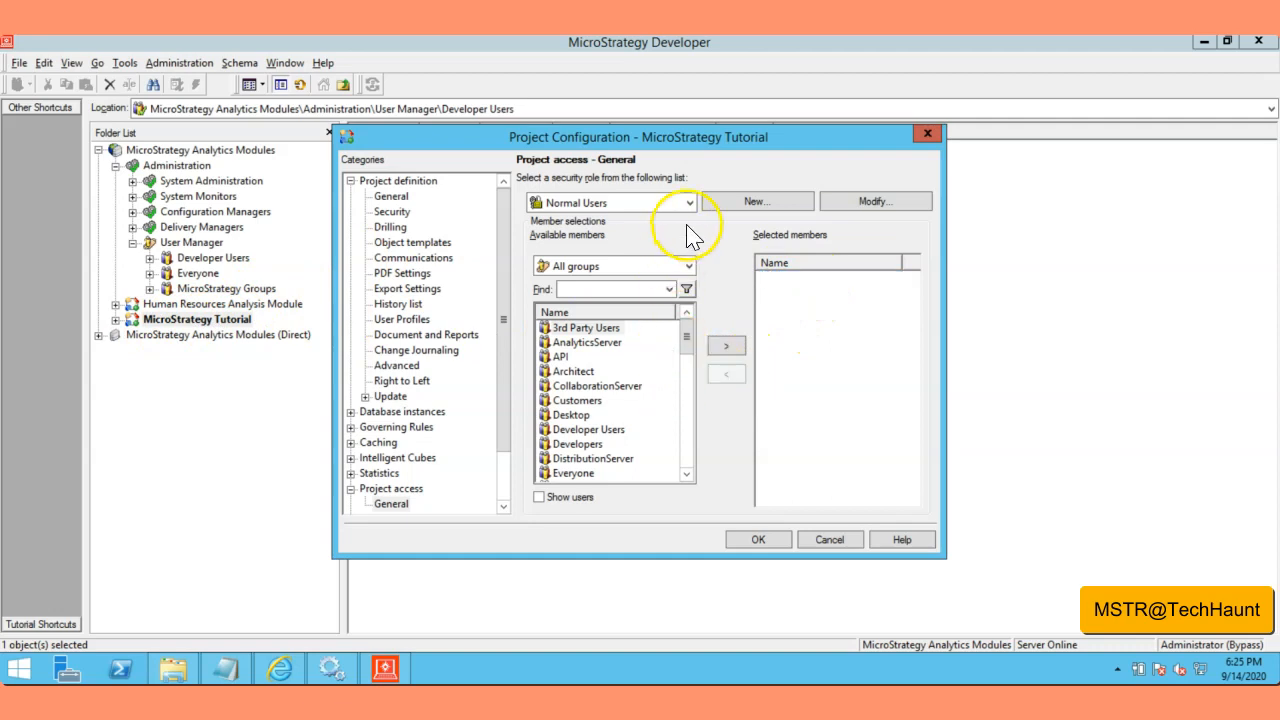
{"action": "left_click", "coordinate": [688, 266]}
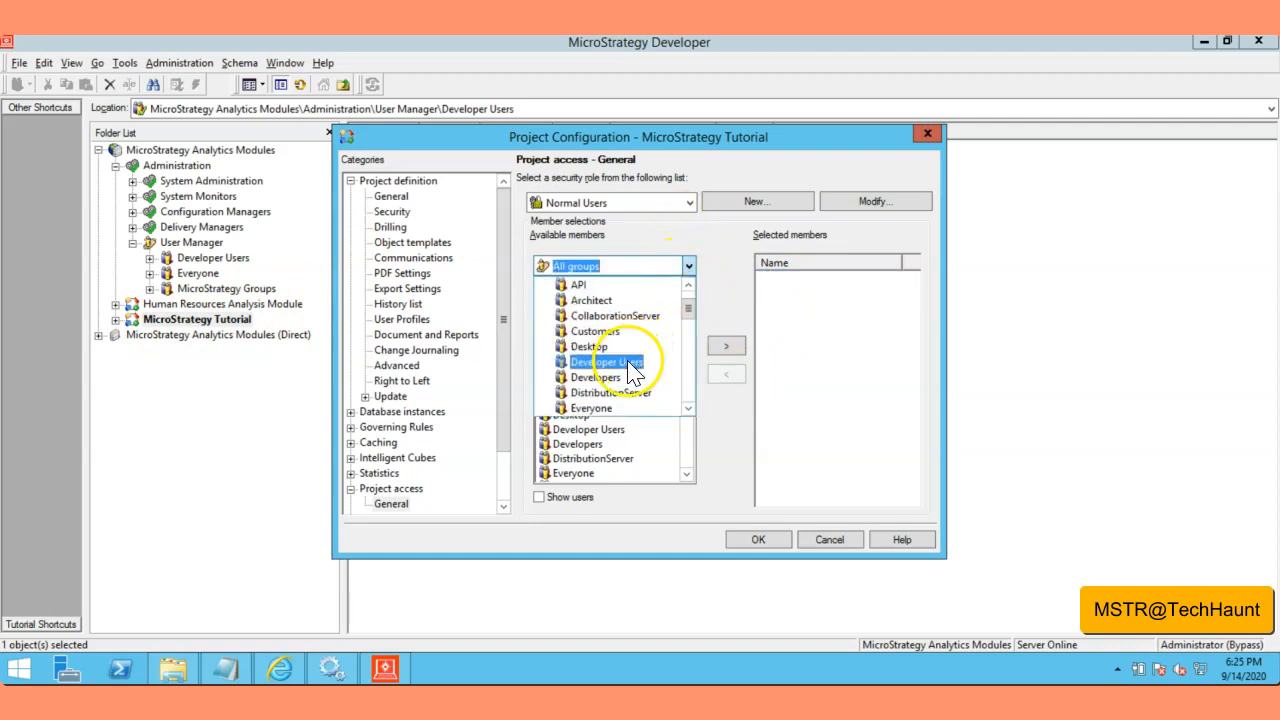
{"action": "left_click", "coordinate": [600, 362]}
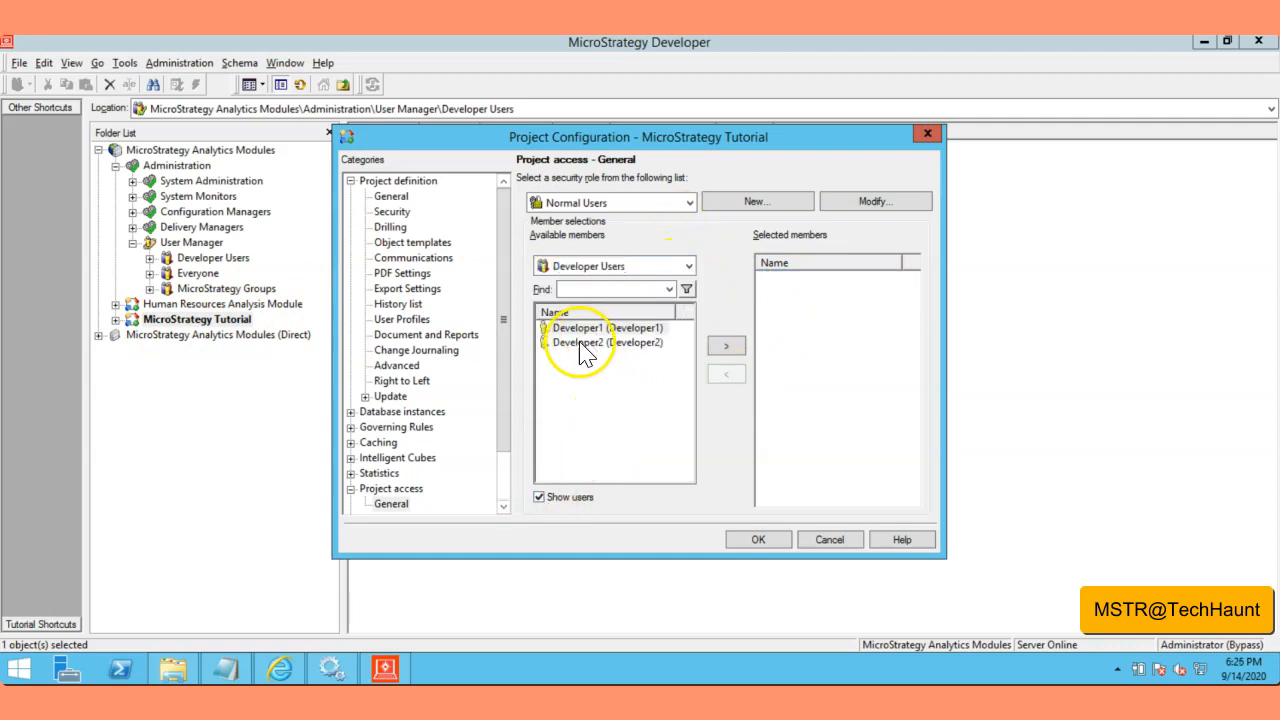
{"action": "left_click", "coordinate": [577, 331]}
{"action": "left_click", "coordinate": [736, 350]}
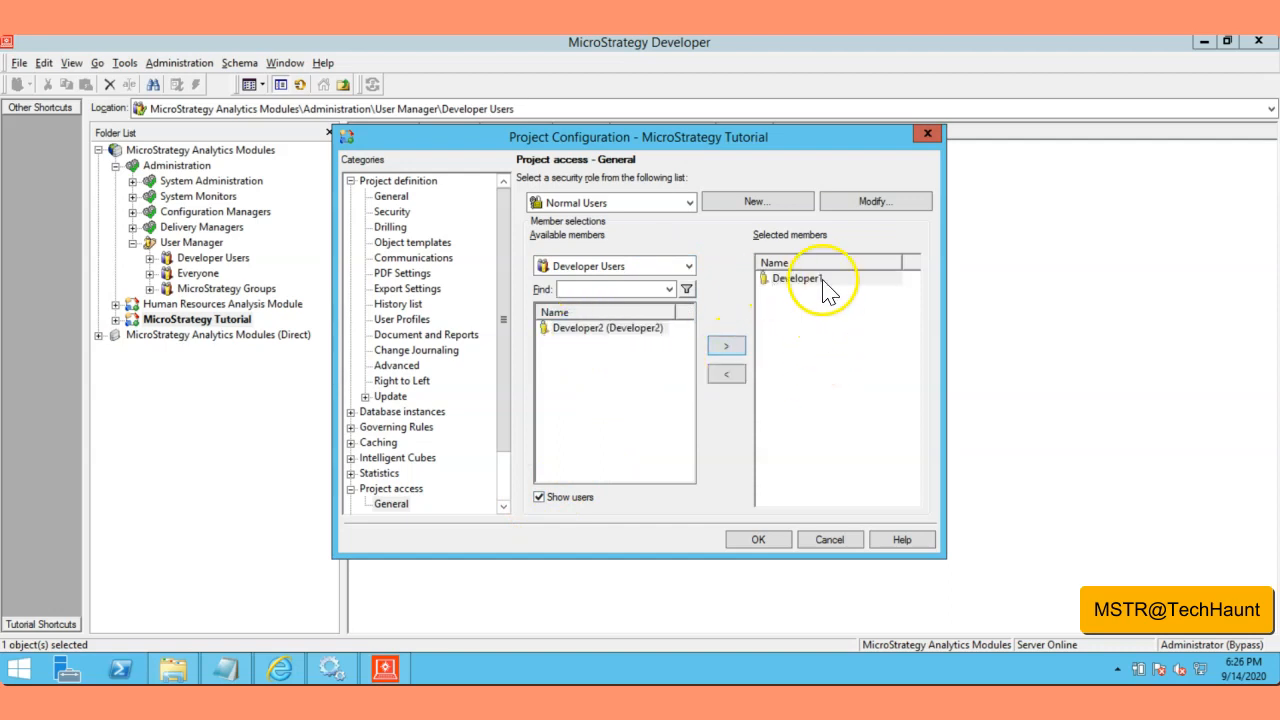
{"action": "left_click", "coordinate": [766, 540]}
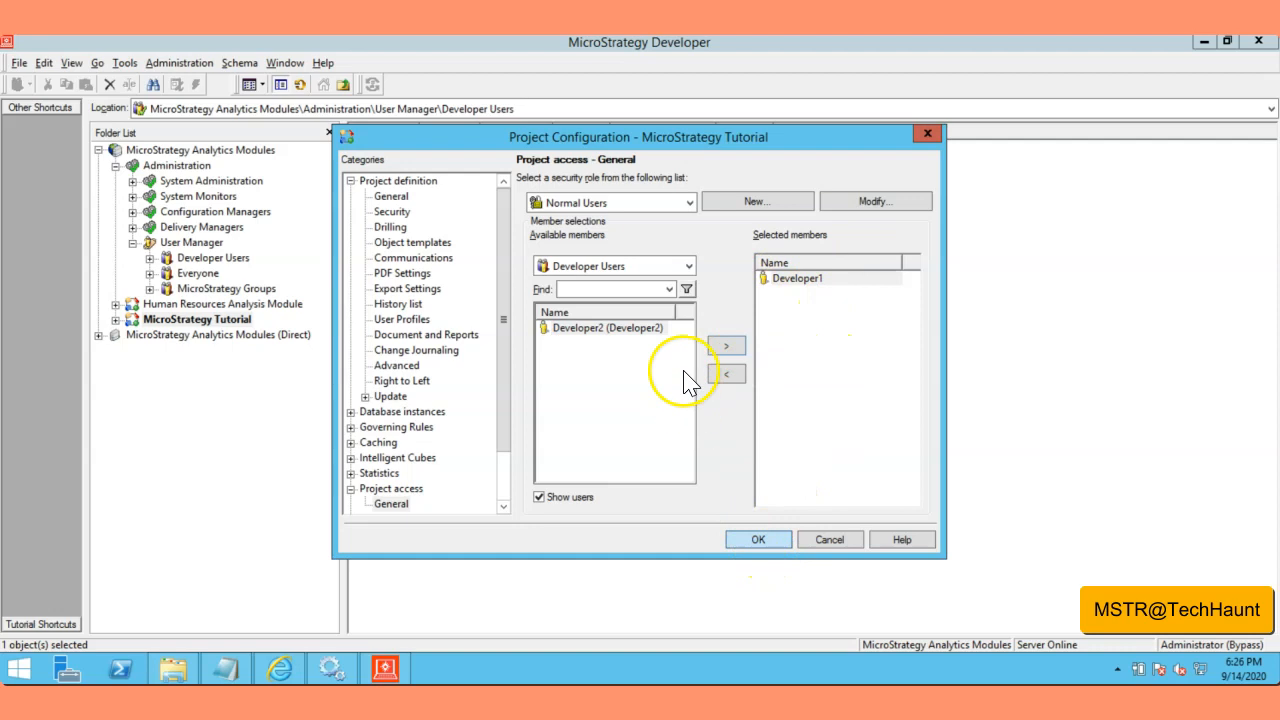
Step: Save the Tutorial project access changes and disconnect from the project source
{"action": "left_click", "coordinate": [760, 541]}
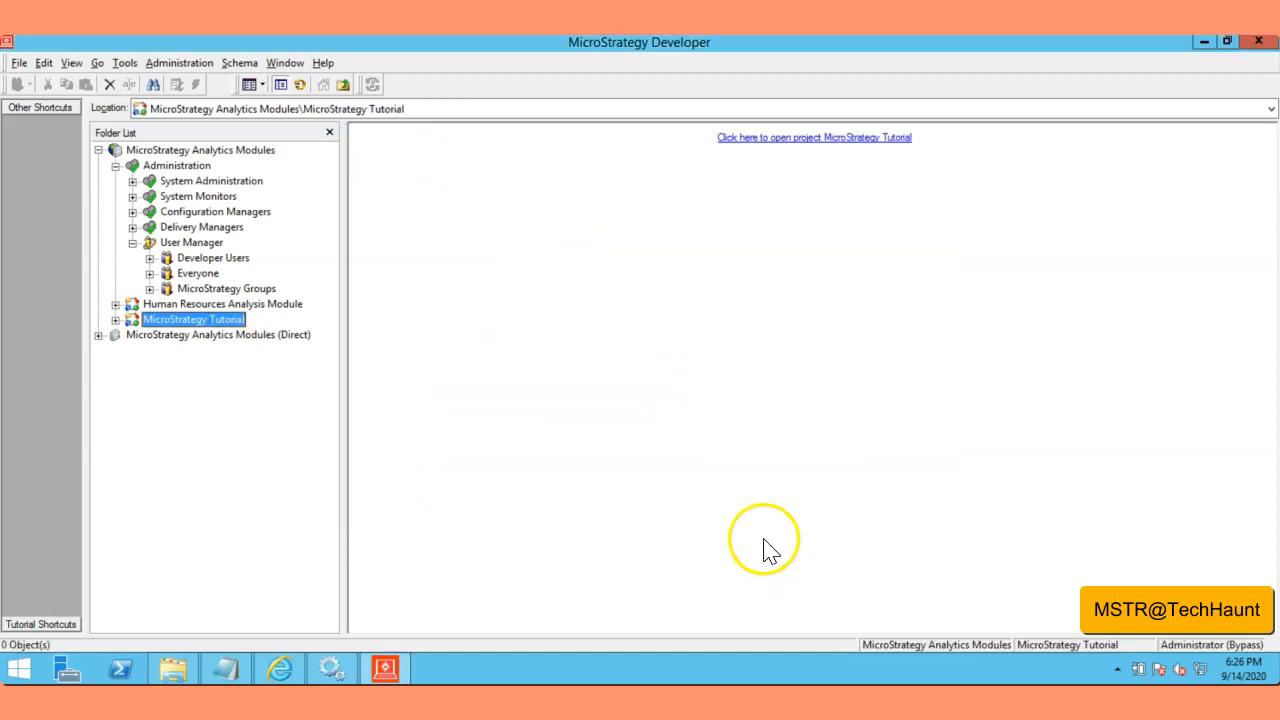
{"action": "right_click", "coordinate": [200, 152]}
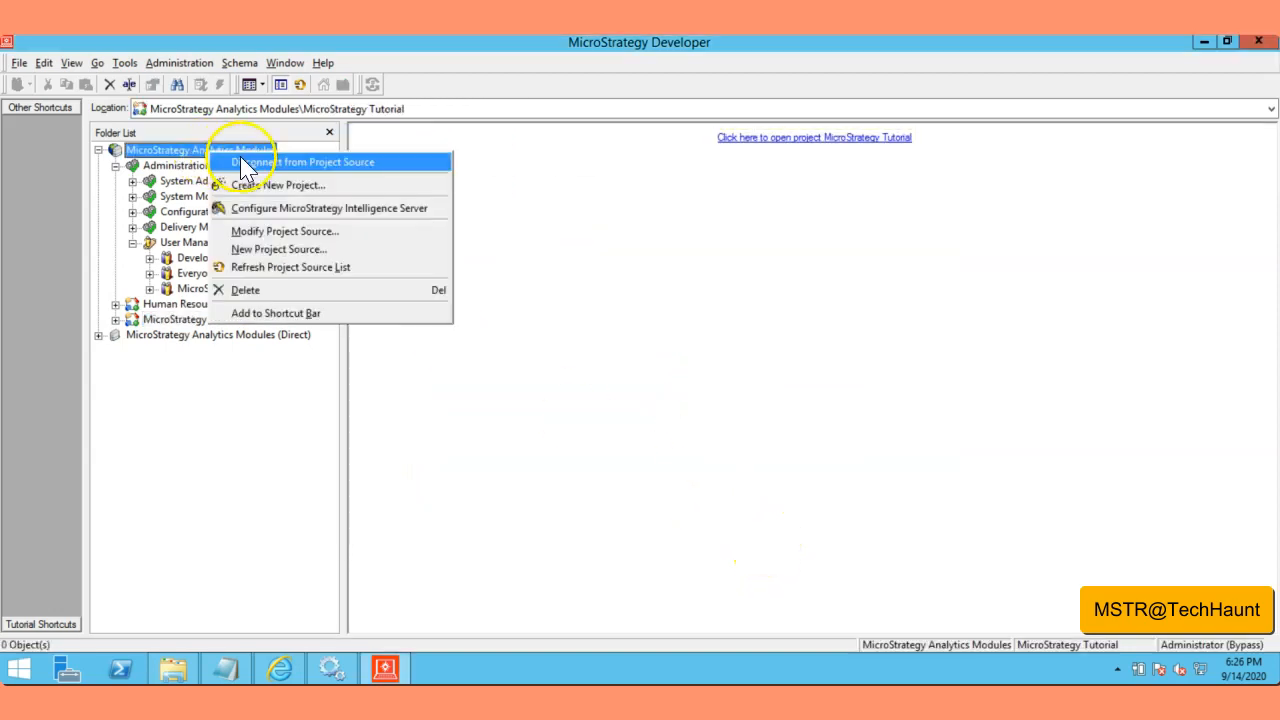
{"action": "left_click", "coordinate": [245, 160]}
Step: Log in as Developer2 and open the Human Resources Analysis Module
{"action": "double_click", "coordinate": [139, 153]}
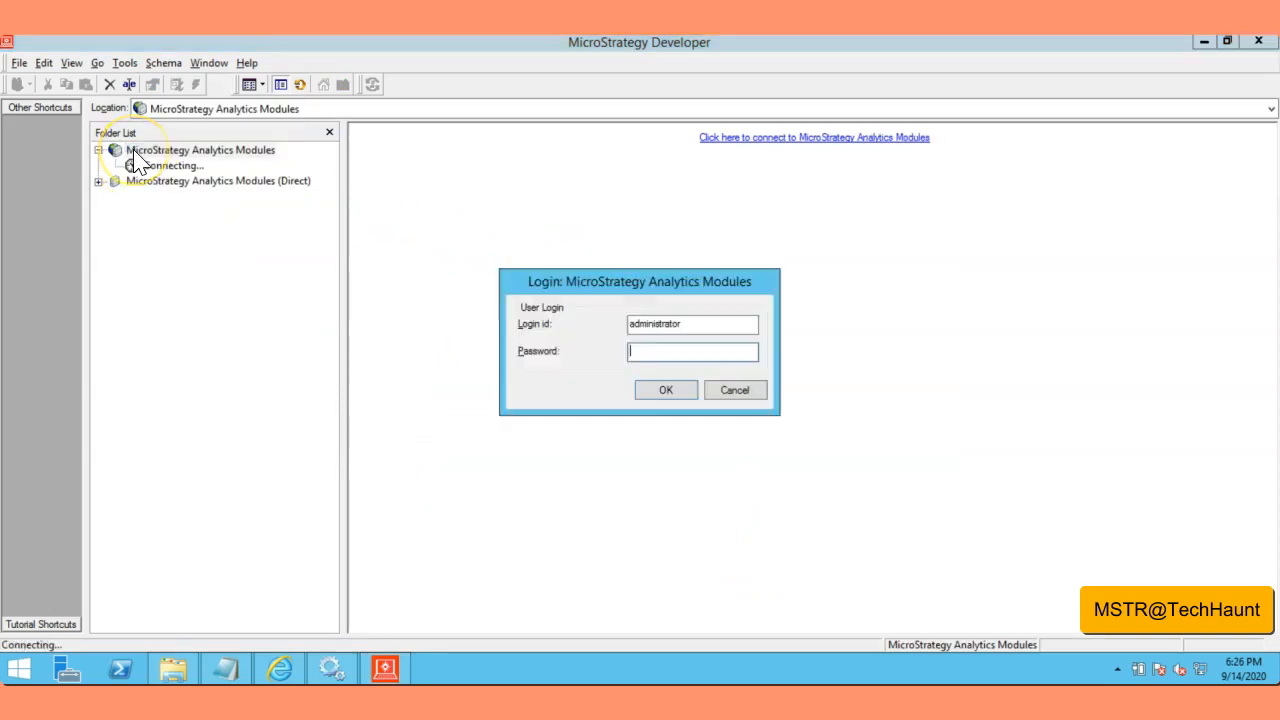
{"action": "key", "text": "shift+Tab"}
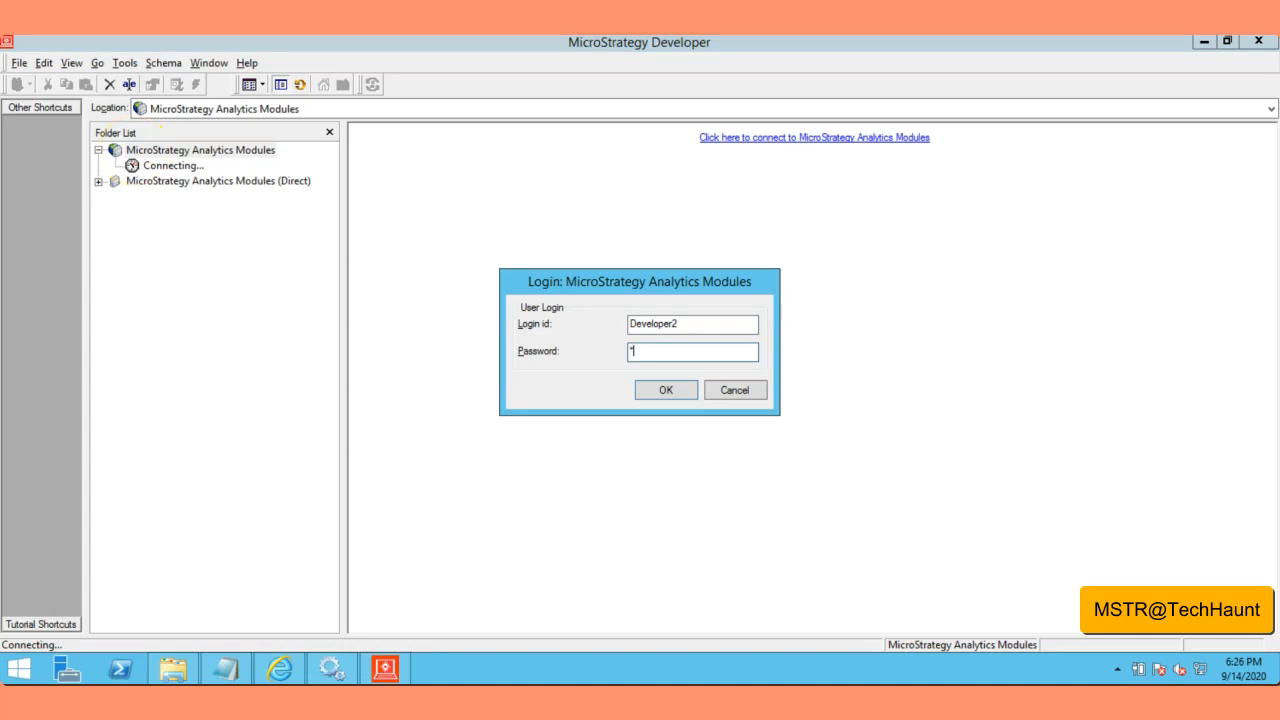
{"action": "key", "text": "Return"}
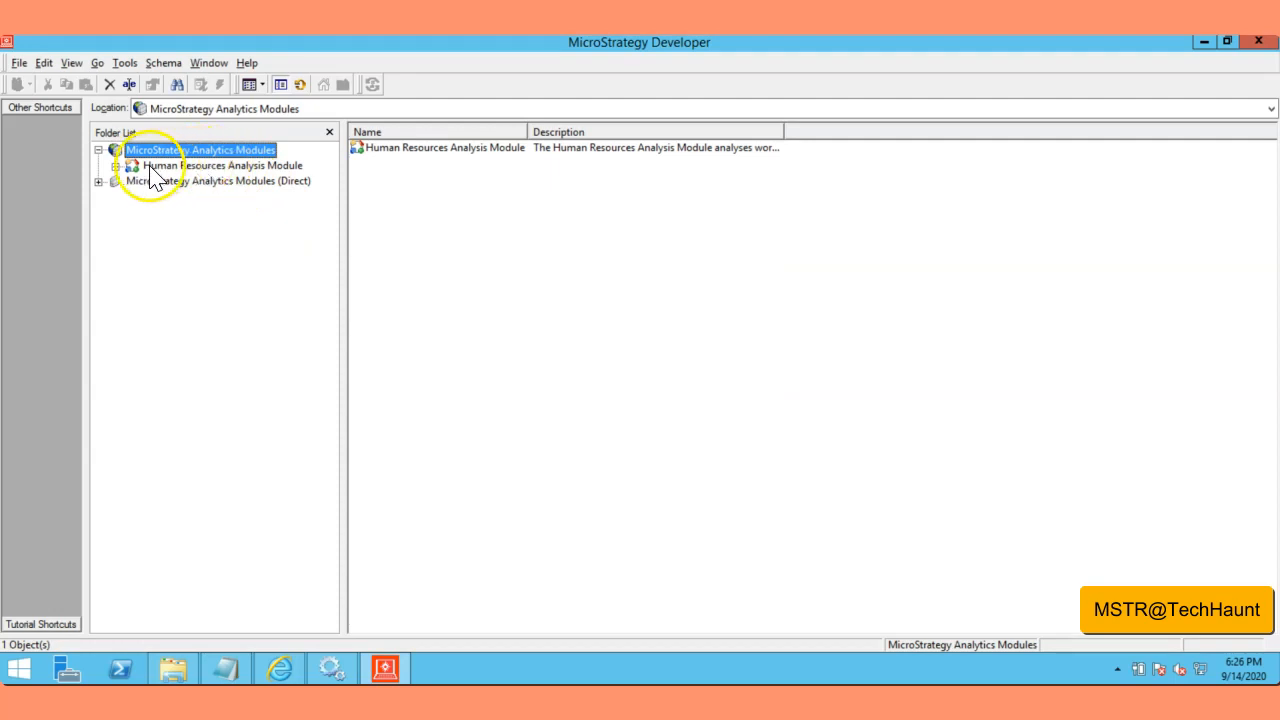
{"action": "left_click", "coordinate": [185, 166]}
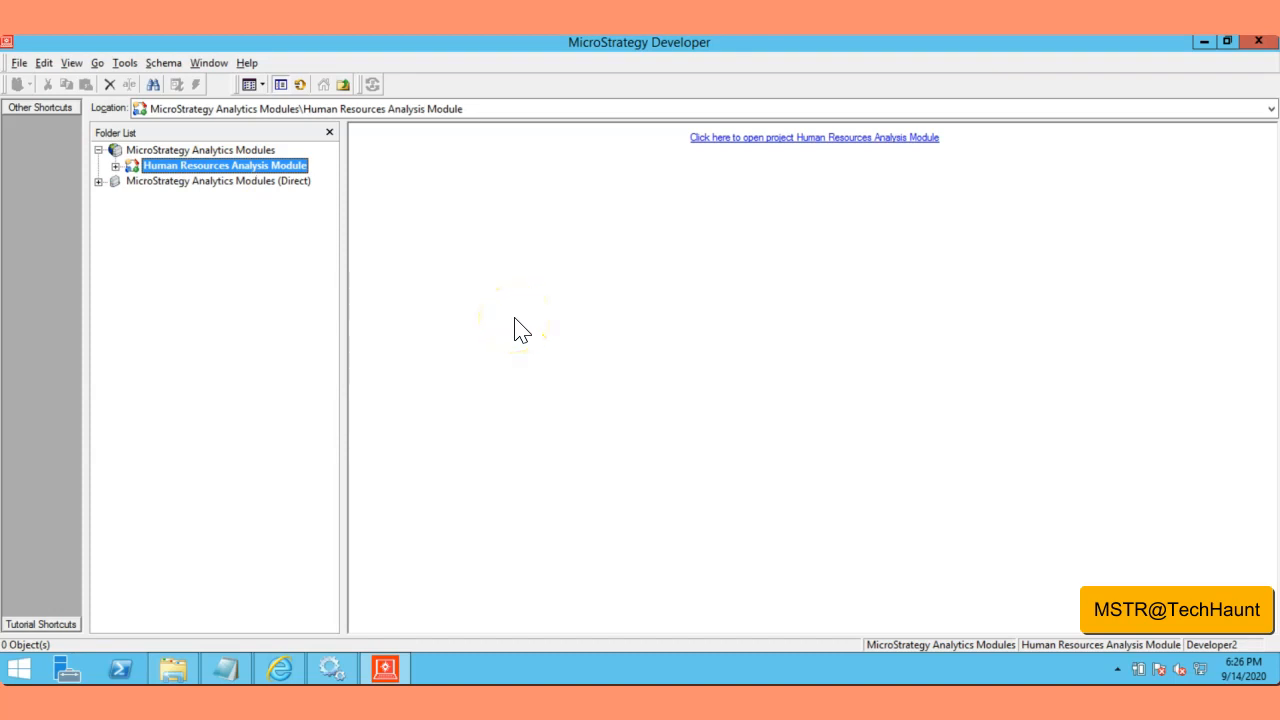
{"action": "left_click", "coordinate": [115, 167]}
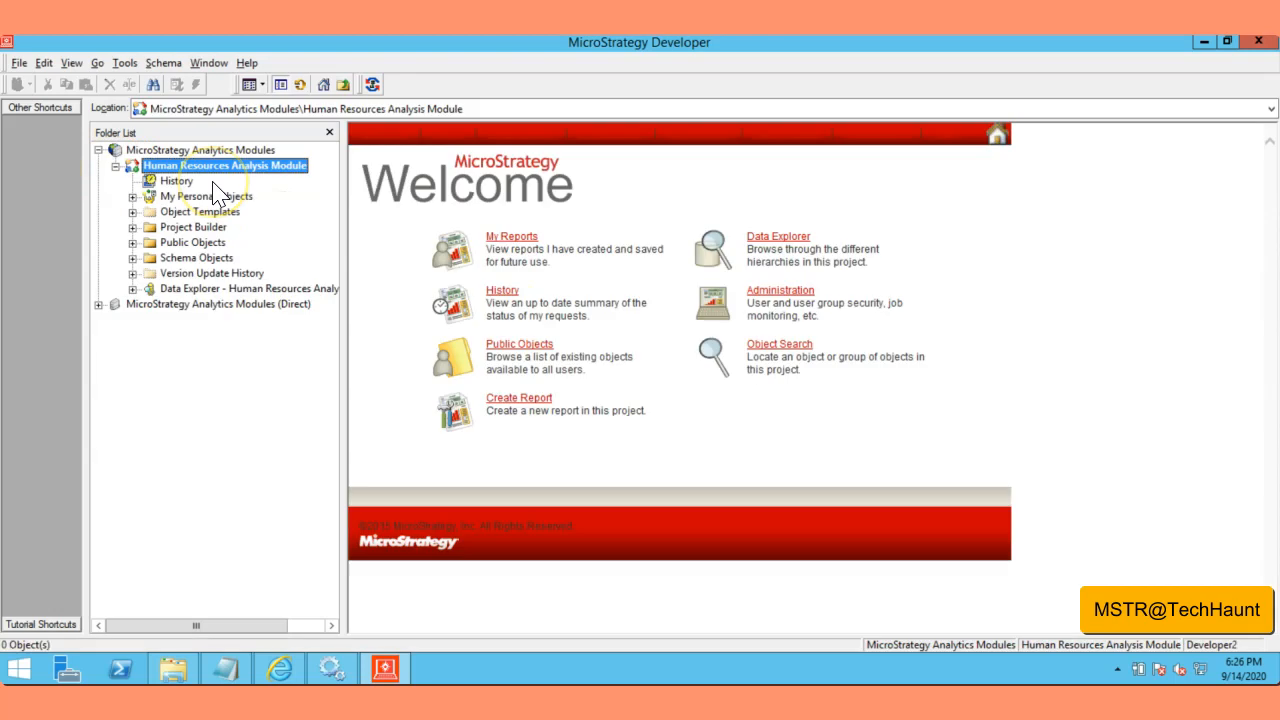
Step: Widen the Folder List and expand the Human Resources Analysis Module to show History, Public Objects and Schema Objects
{"action": "left_click_drag", "start_coordinate": [341, 208], "coordinate": [357, 230]}
{"action": "left_click_drag", "start_coordinate": [366, 308], "coordinate": [388, 305]}
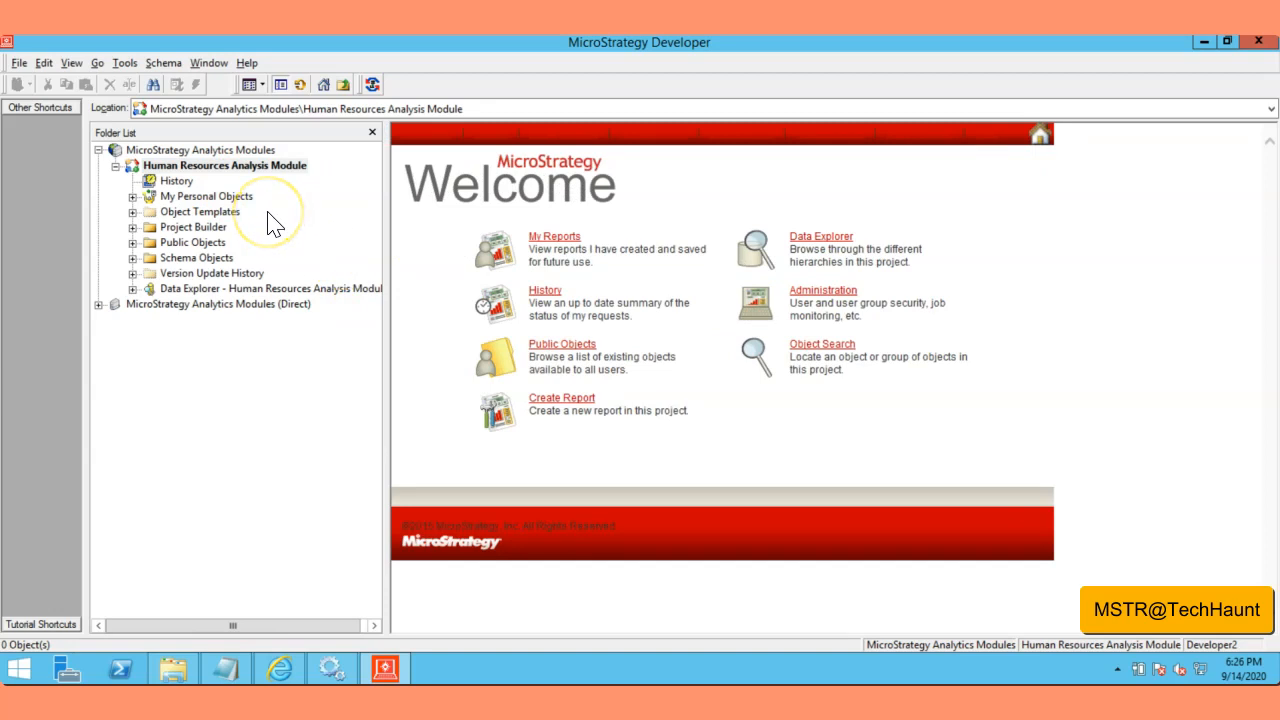
{"action": "left_click", "coordinate": [258, 236]}
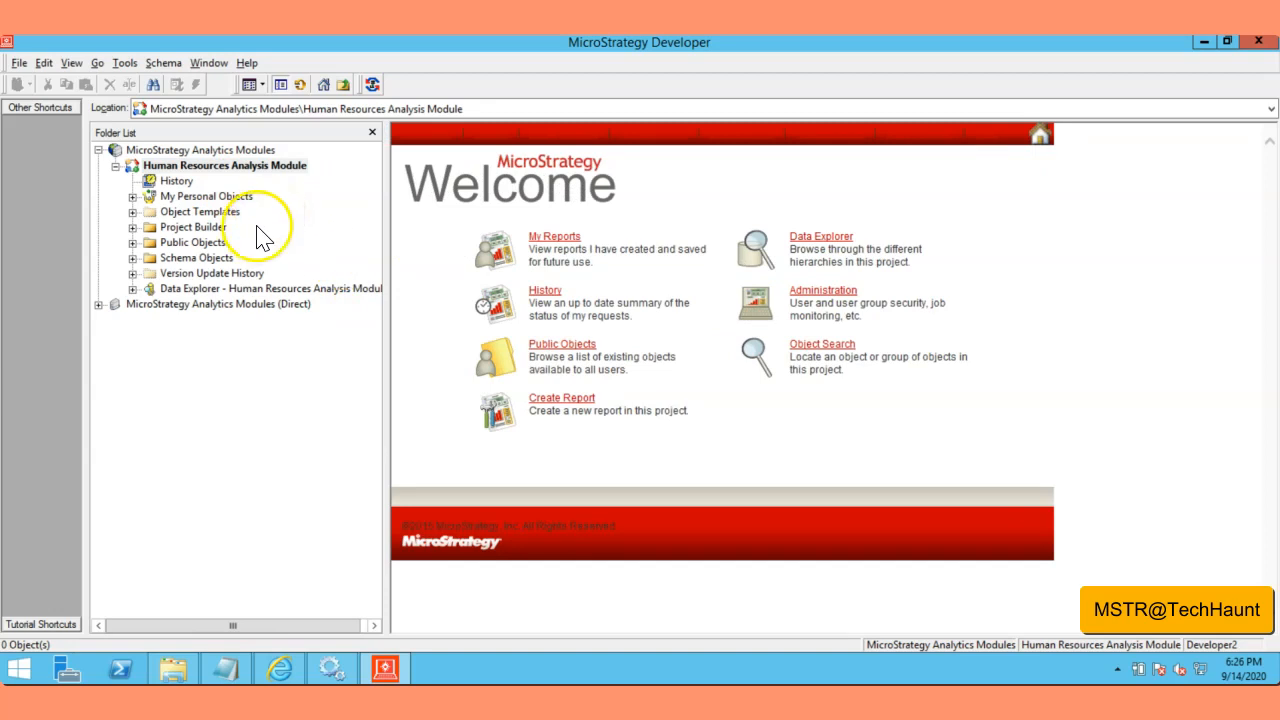